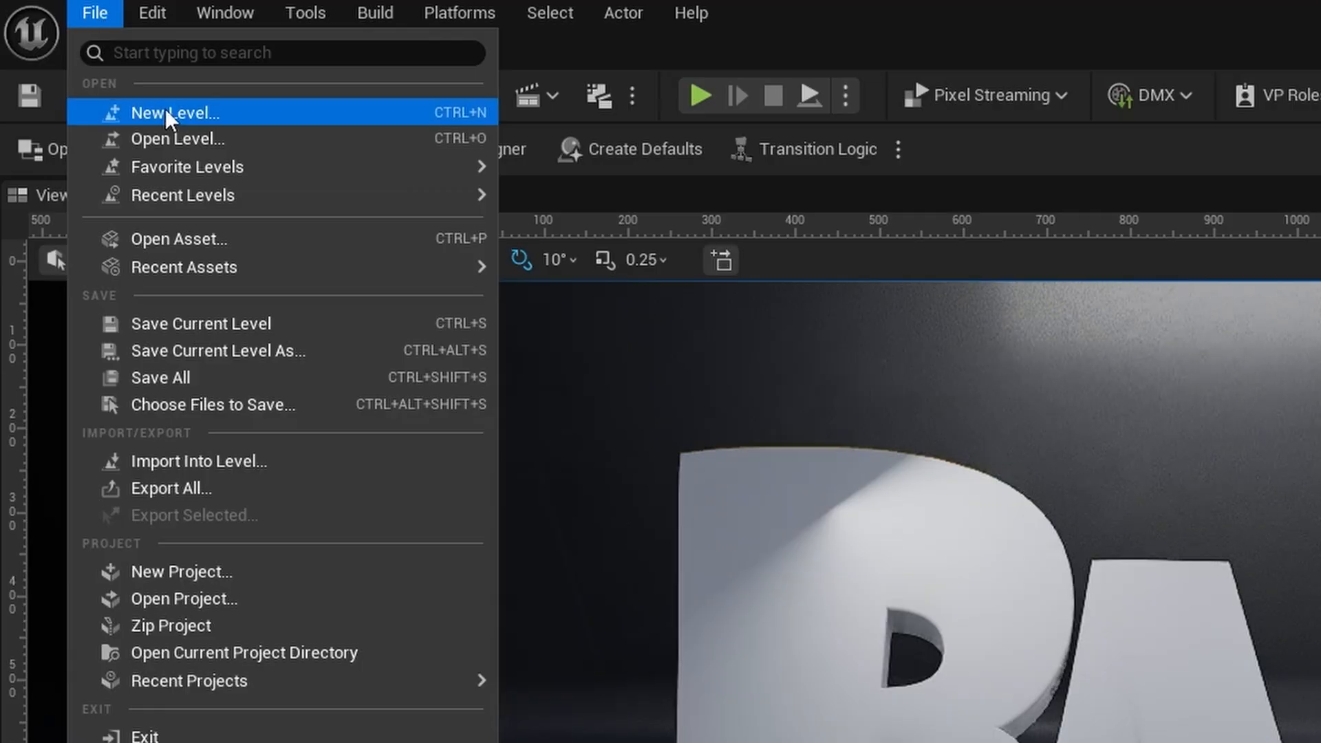
- Create a new level from the 3DMotion Graphics template, discarding the unsaved changes to the Bam level
{"action": "left_click", "coordinate": [168, 114]}
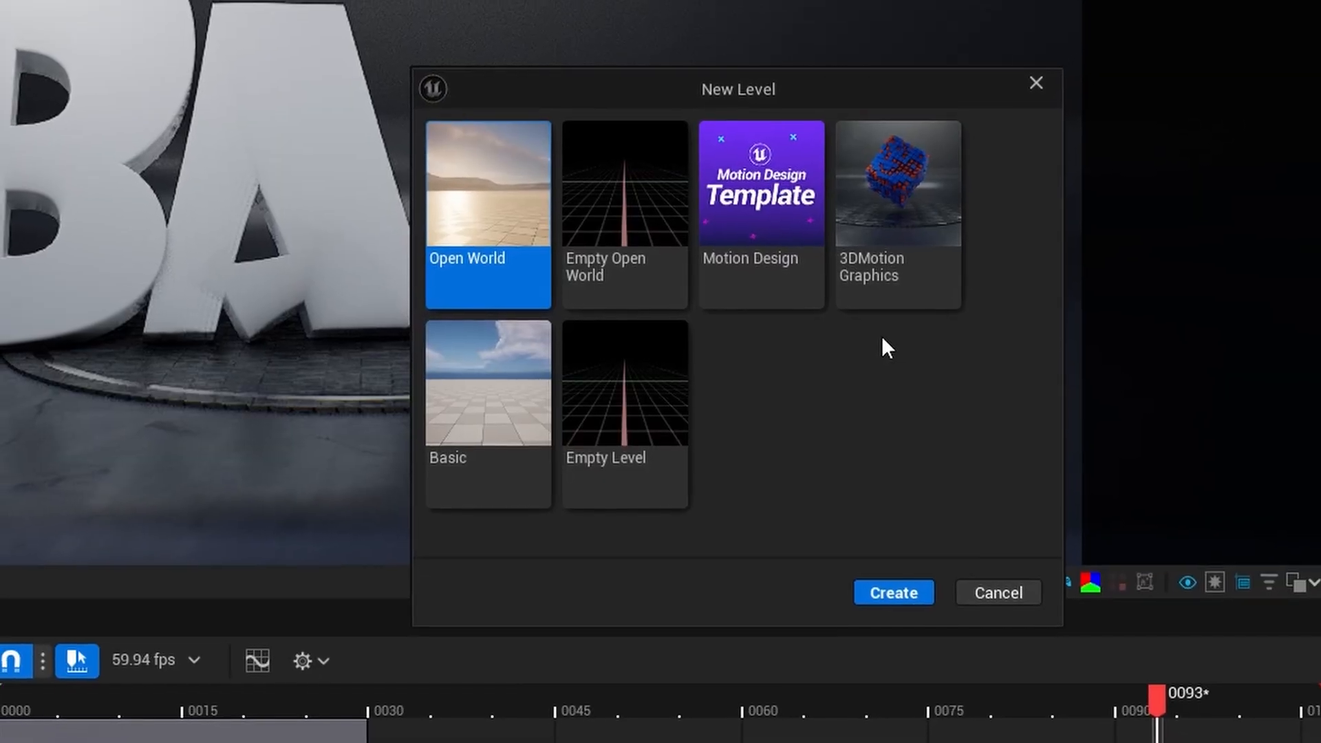
{"action": "left_click", "coordinate": [894, 282]}
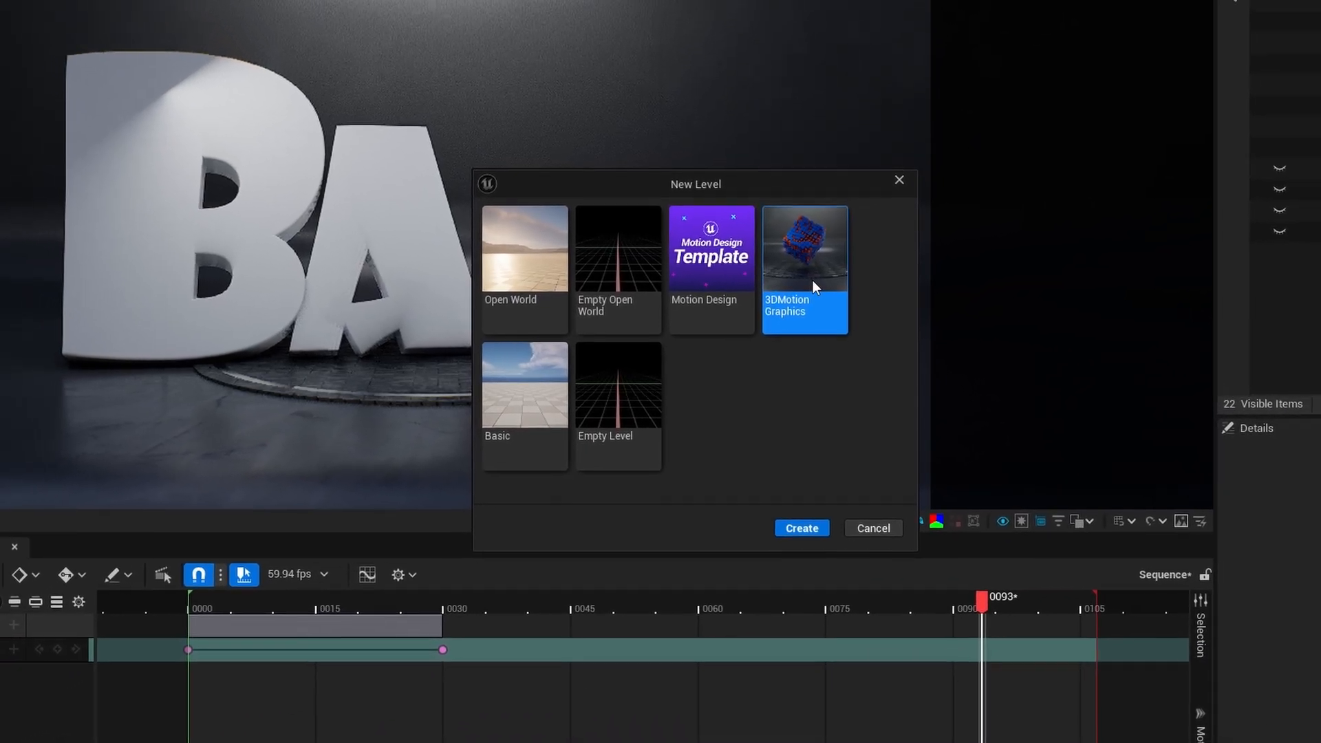
{"action": "left_click", "coordinate": [802, 527]}
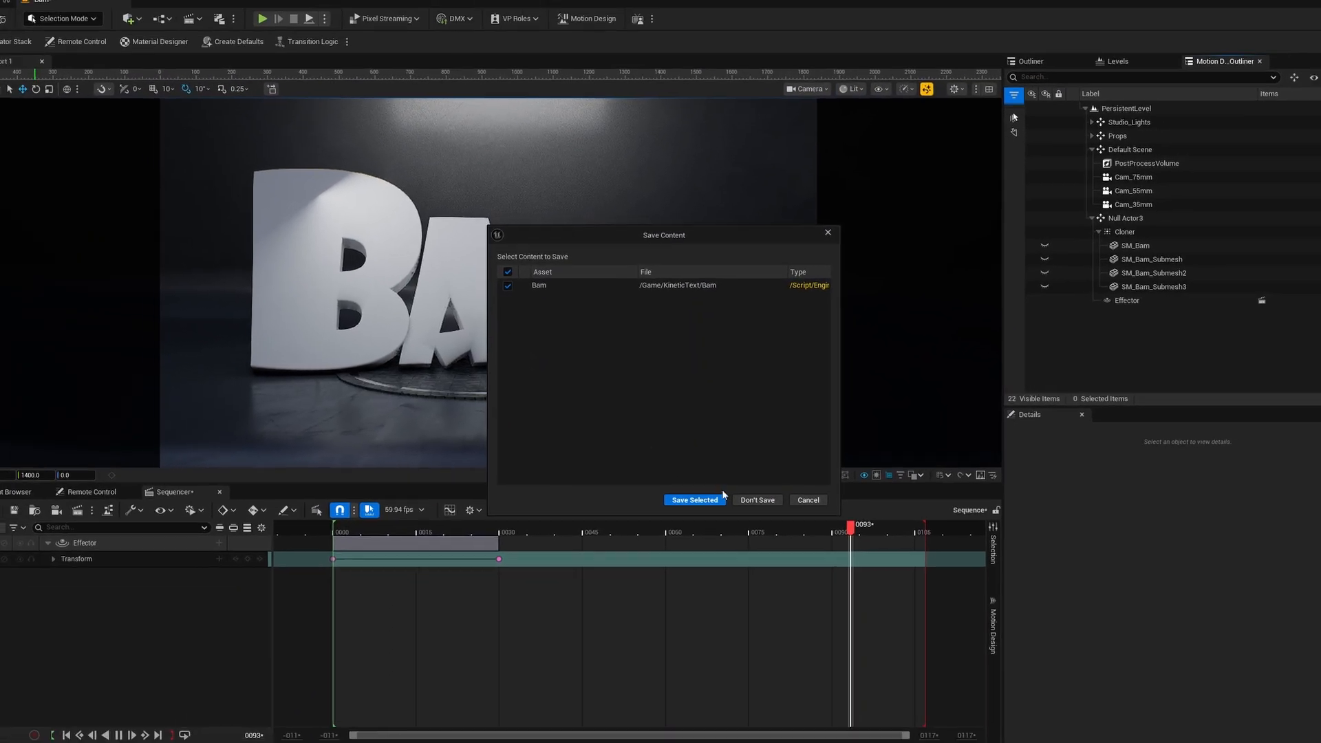
{"action": "left_click", "coordinate": [743, 502]}
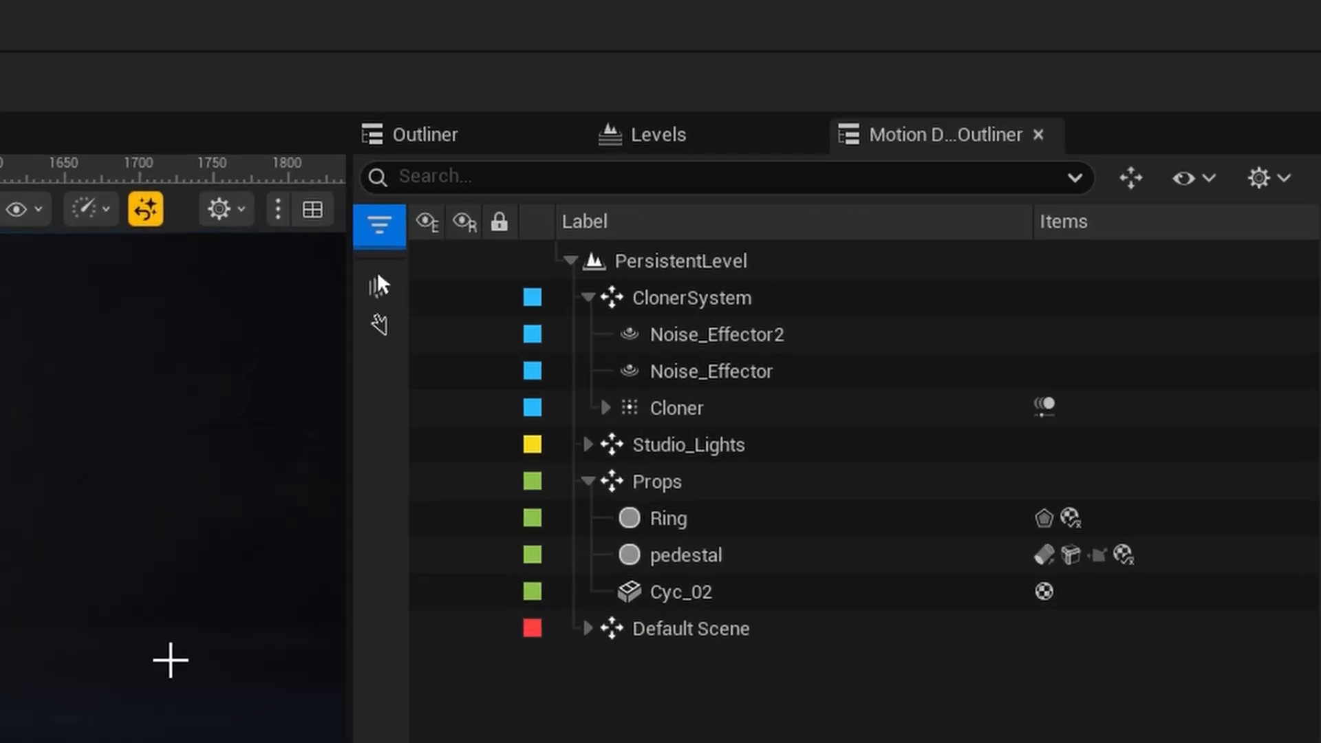
- Delete the ClonerSystem group from the level together with all of its children
{"action": "left_click", "coordinate": [716, 297]}
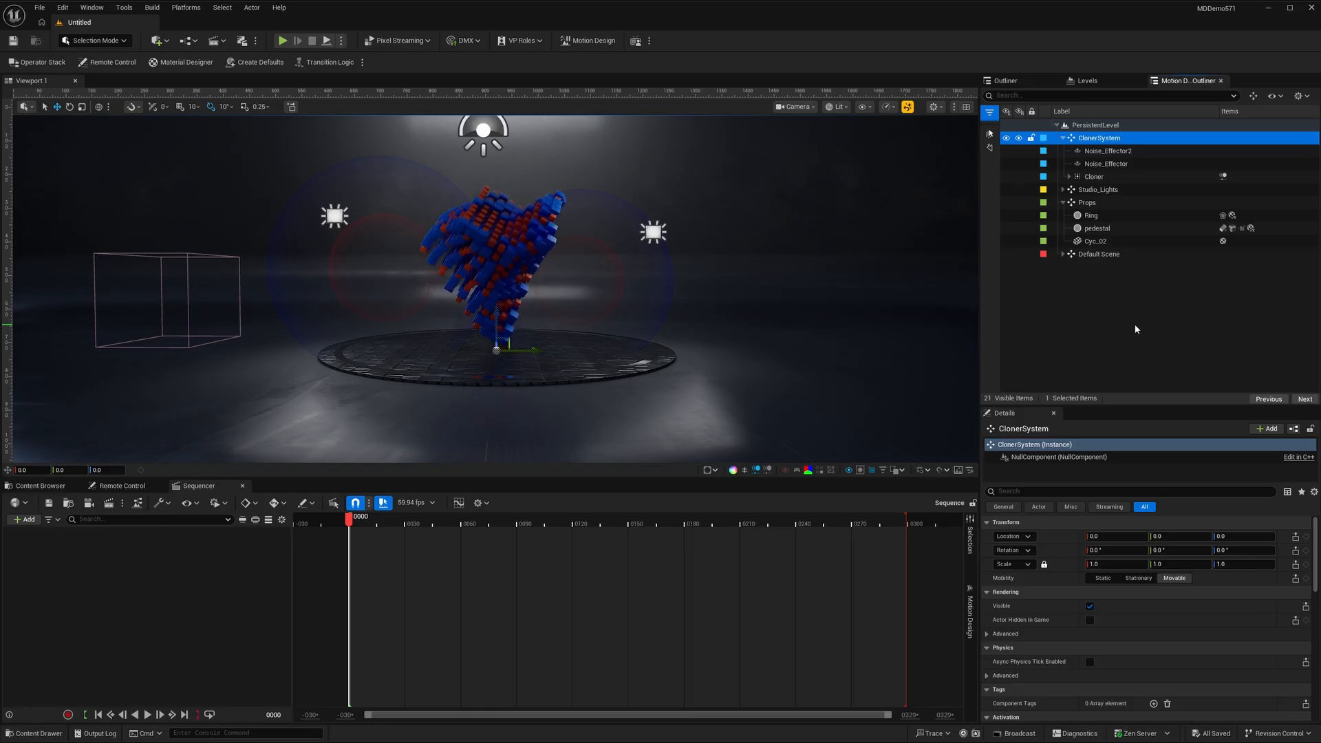
{"action": "key", "text": "Delete"}
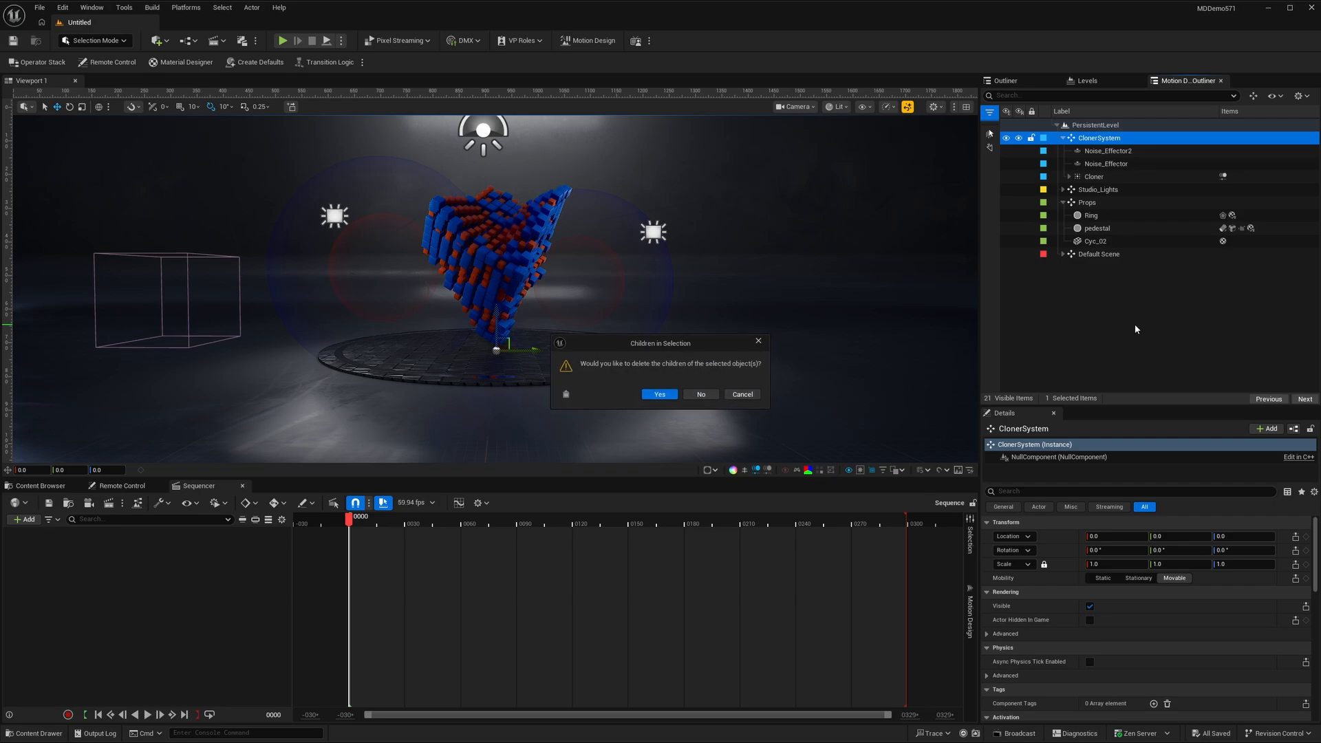
{"action": "left_click", "coordinate": [650, 396]}
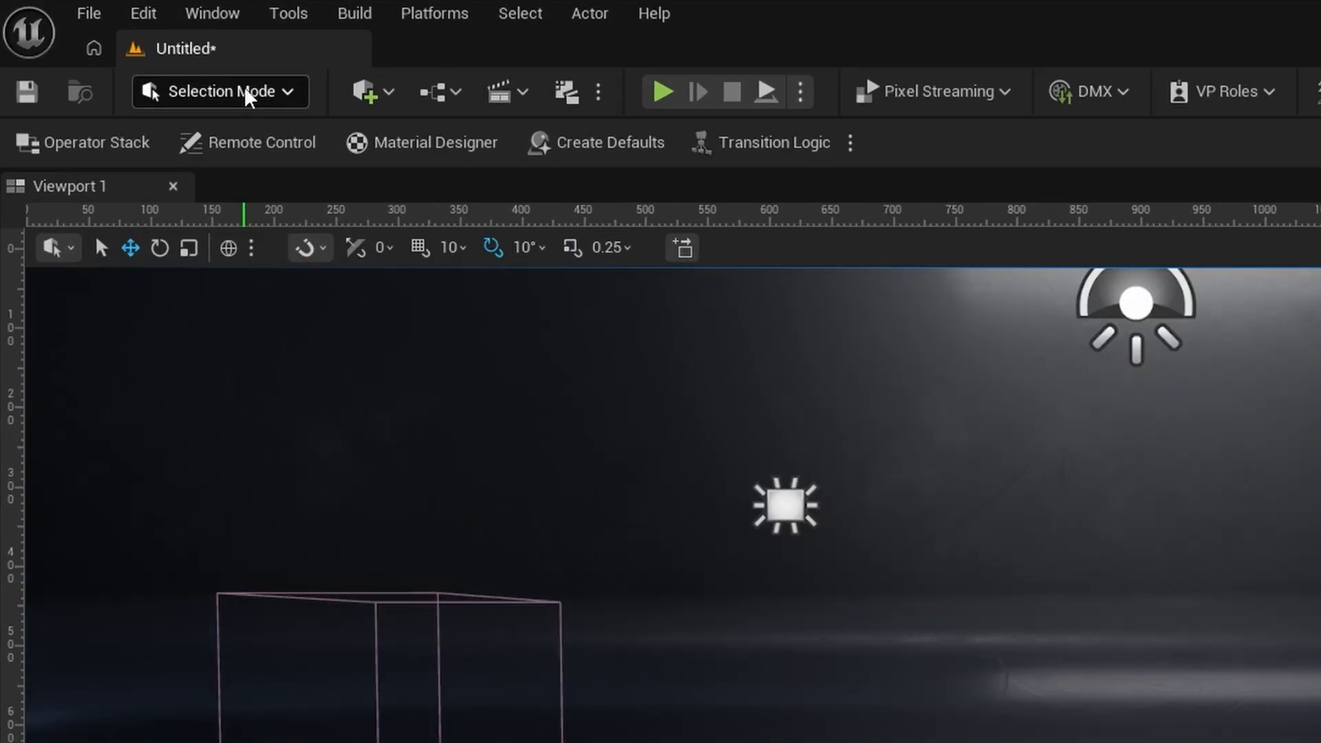
- Switch the editor to Motion Design mode and add a Text Actor to the scene with its default placement
{"action": "left_click", "coordinate": [107, 43]}
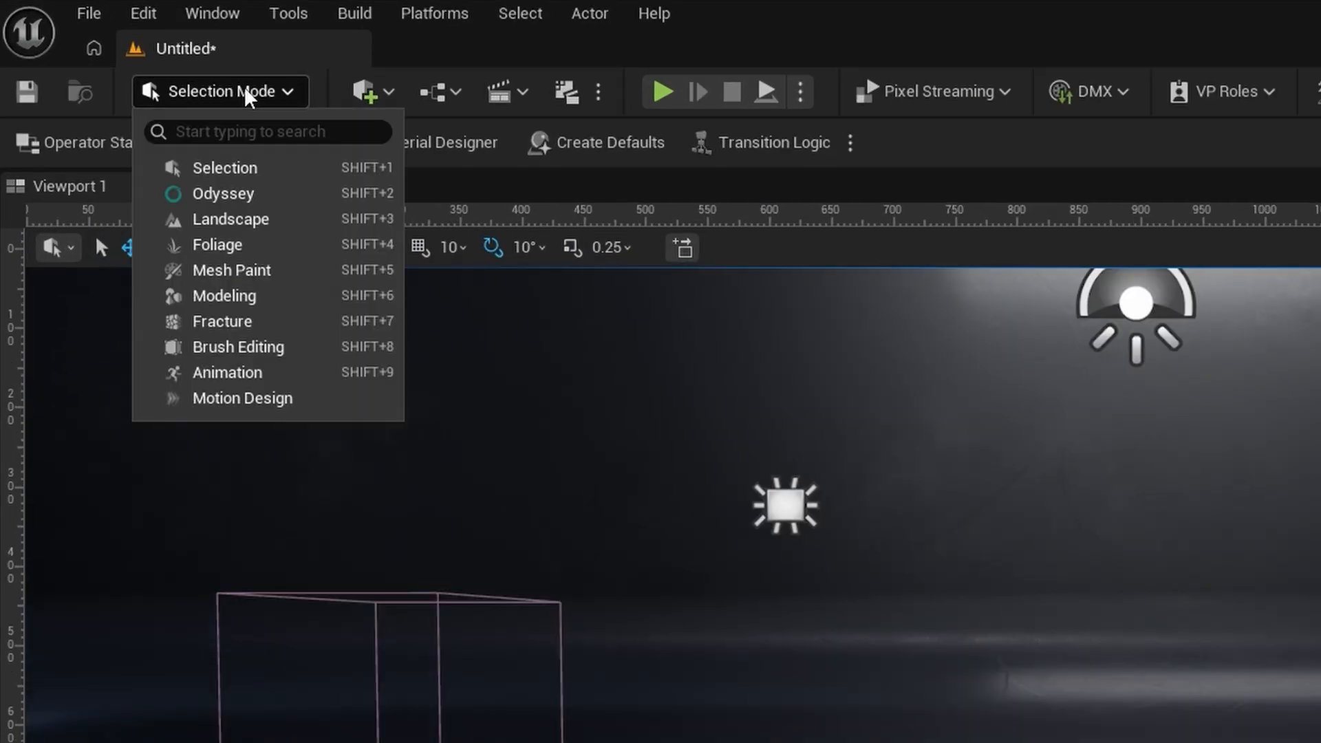
{"action": "left_click", "coordinate": [255, 413]}
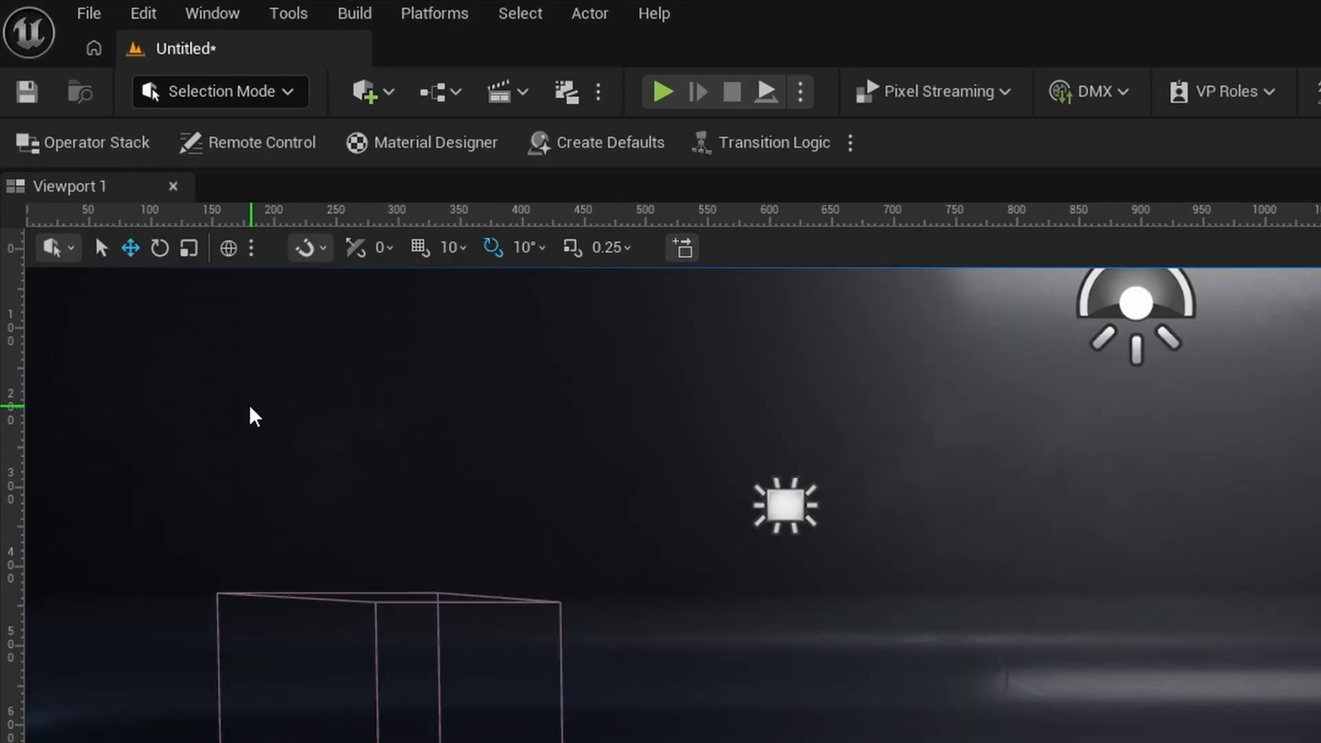
{"action": "left_click", "coordinate": [35, 354]}
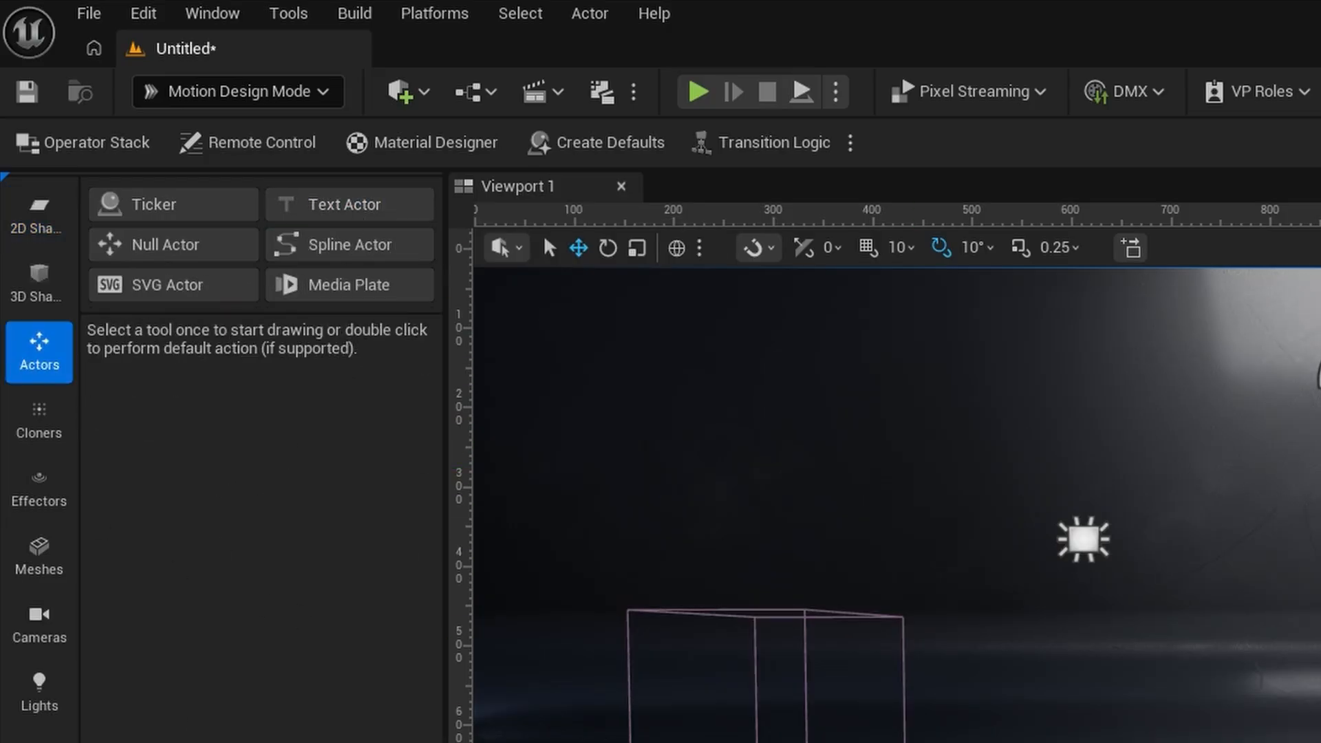
{"action": "double_click", "coordinate": [347, 204]}
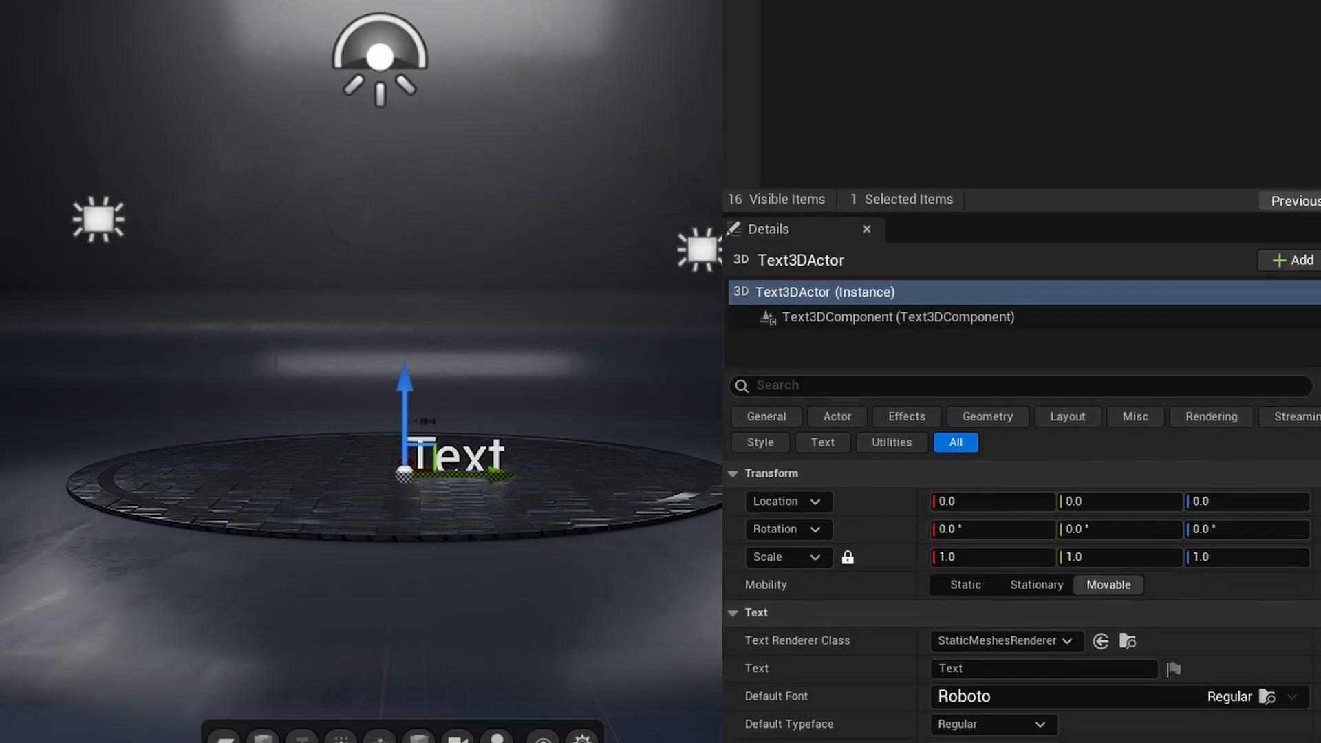
- Set the text actor's content to "bam!" and enforce upper case
{"action": "left_click_drag", "start_coordinate": [1004, 665], "coordinate": [842, 660]}
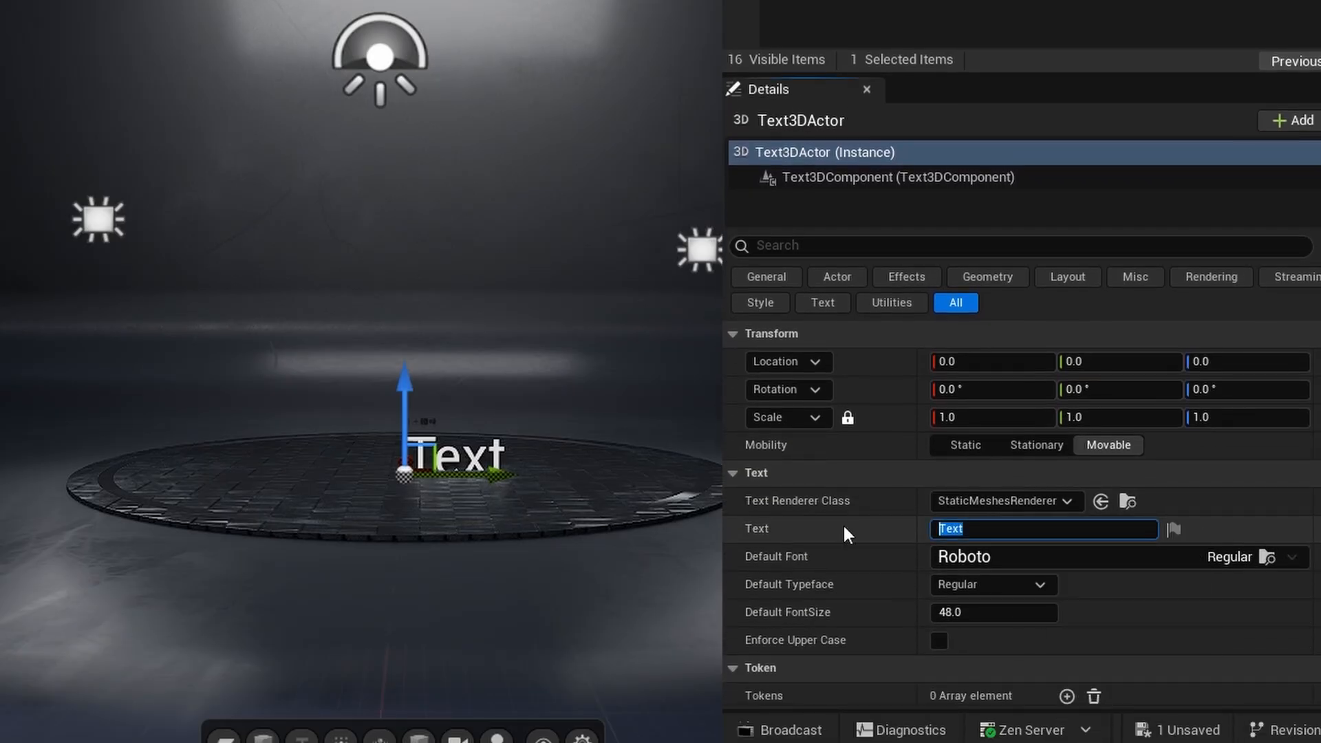
{"action": "type", "text": "bam!"}
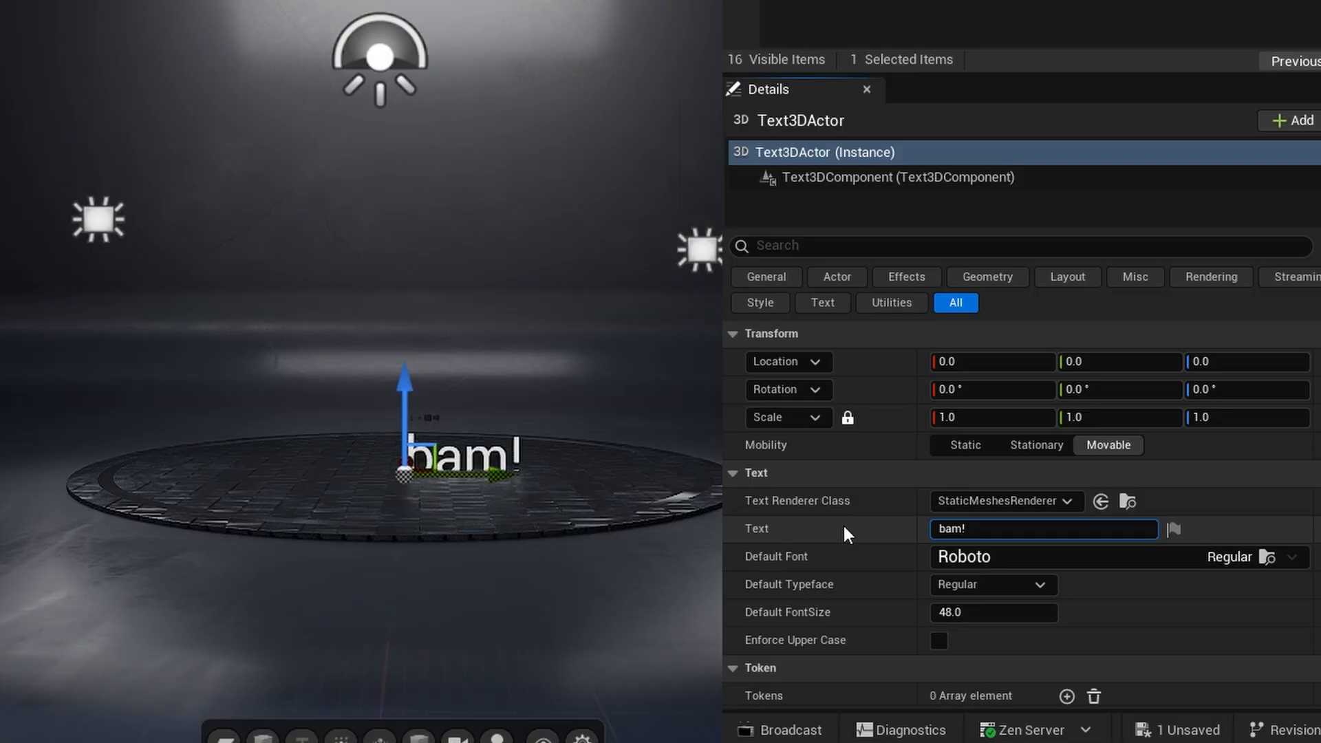
{"action": "left_click", "coordinate": [937, 640]}
- Set the text's default font size to 400 and its horizontal alignment to center
{"action": "left_click", "coordinate": [988, 612]}
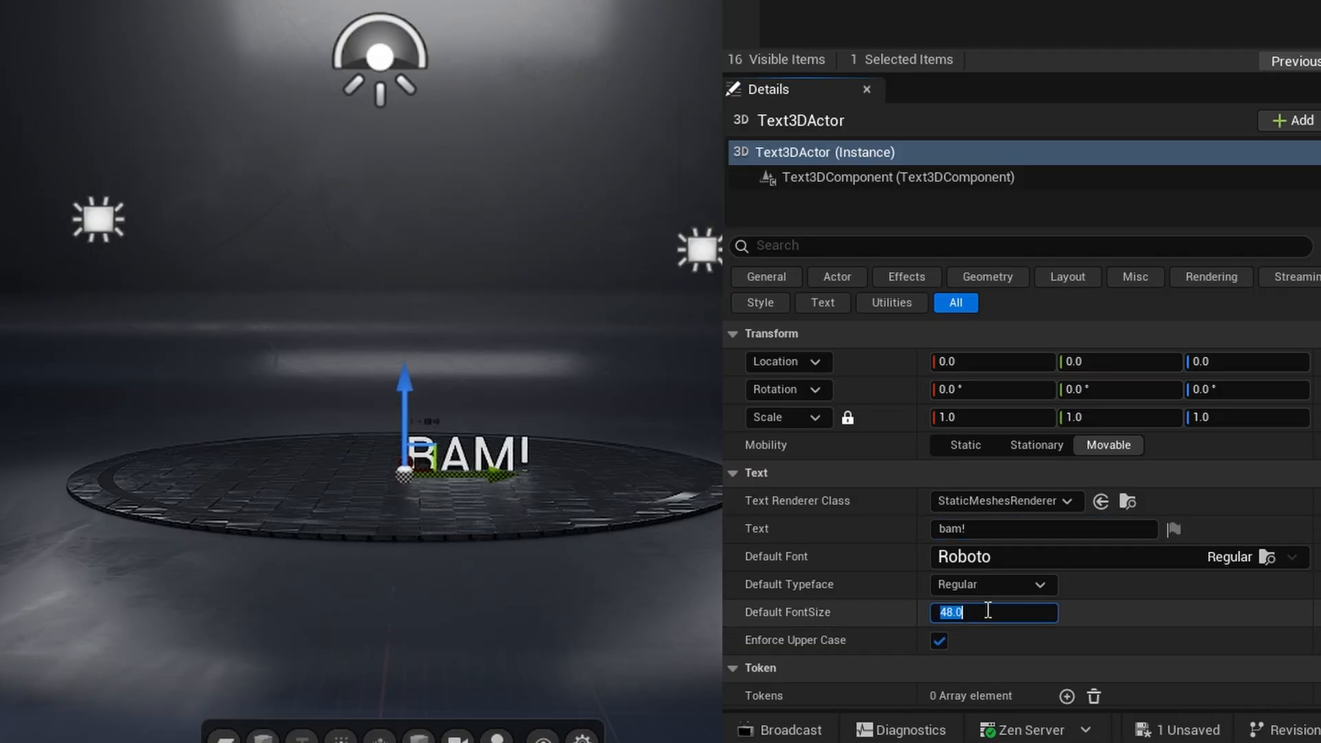
{"action": "type", "text": "400"}
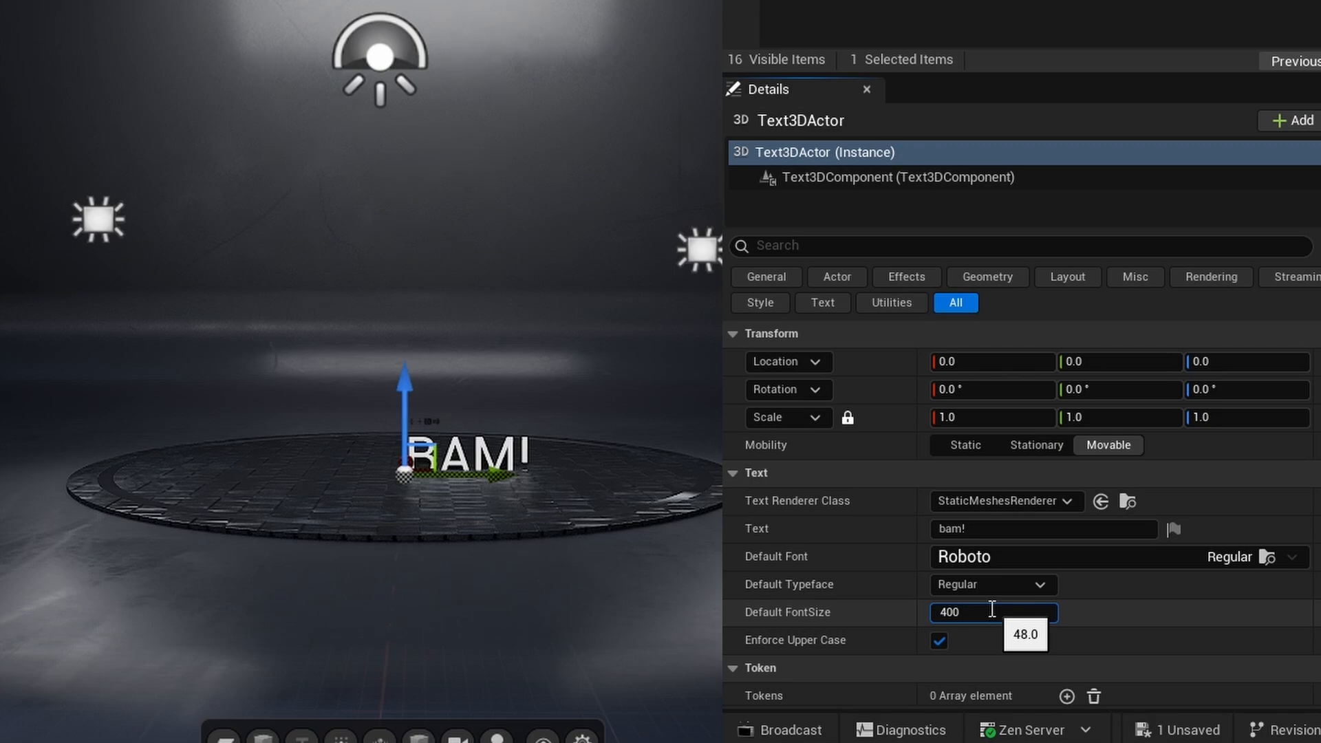
{"action": "key", "text": "Return"}
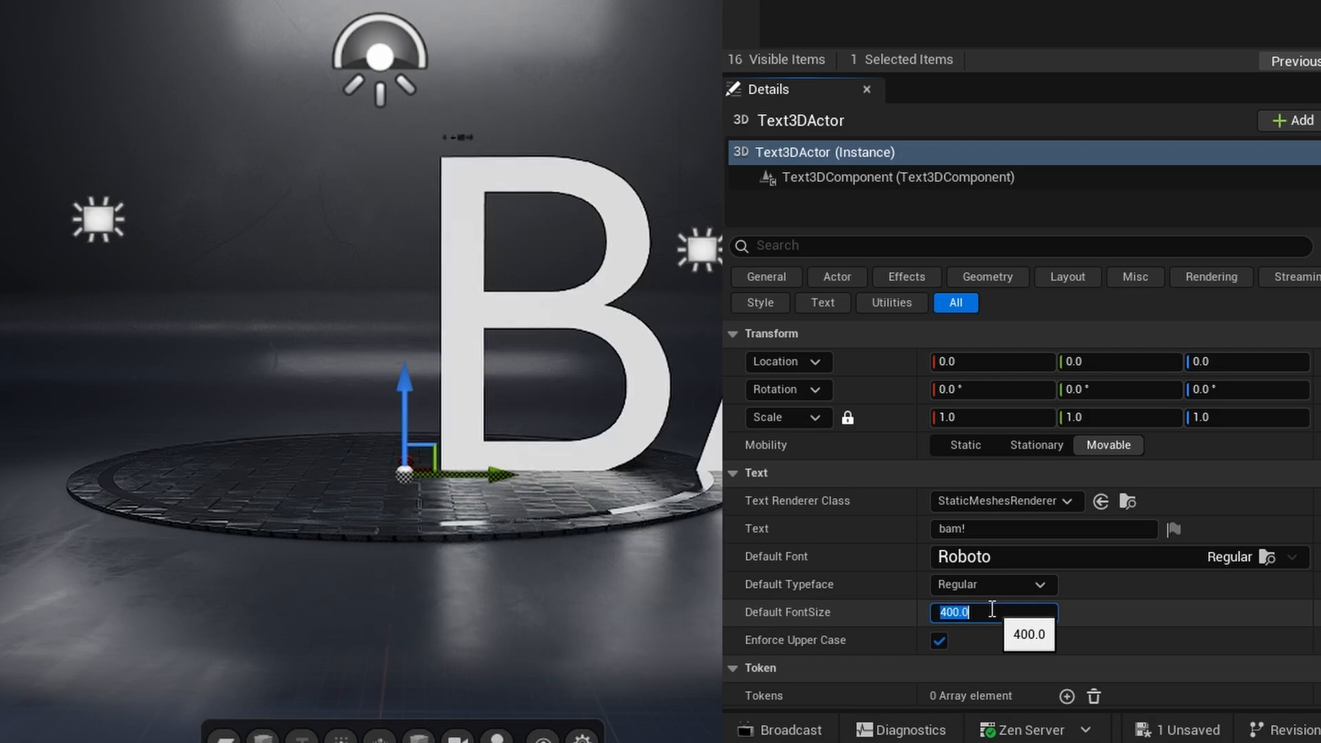
{"action": "scroll", "coordinate": [967, 502], "scroll_direction": "down", "scroll_amount": 4}
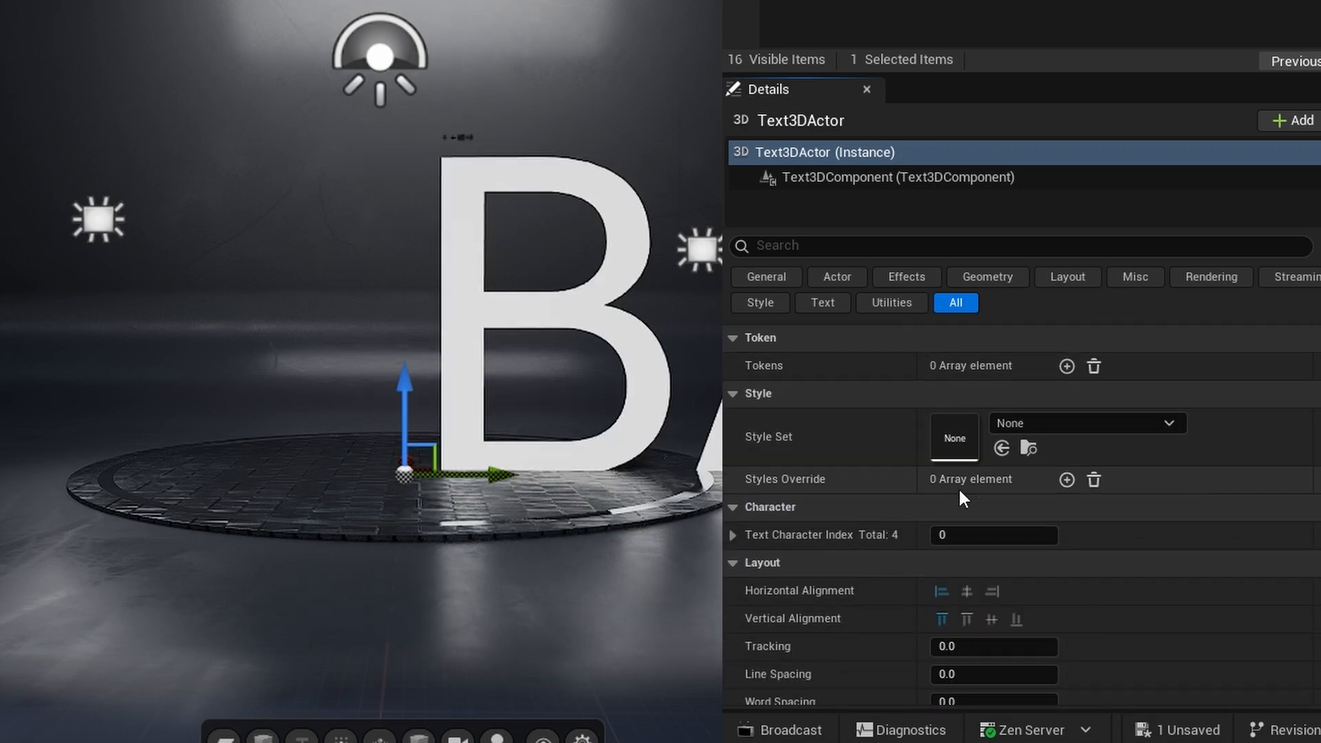
{"action": "left_click", "coordinate": [967, 591]}
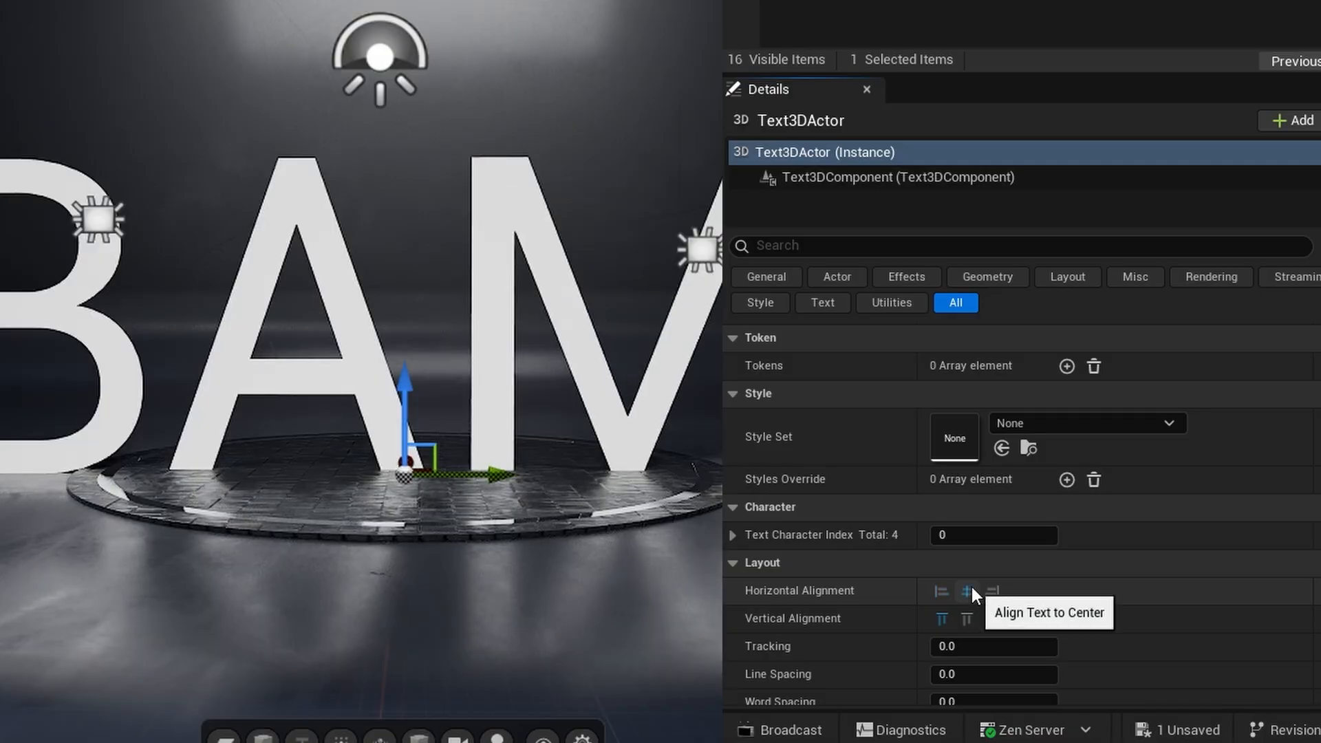
- Change the text's default font to the project font ShowcardGothic
{"action": "scroll", "coordinate": [963, 587], "scroll_direction": "up", "scroll_amount": 3}
{"action": "scroll", "coordinate": [964, 585], "scroll_direction": "up", "scroll_amount": 2}
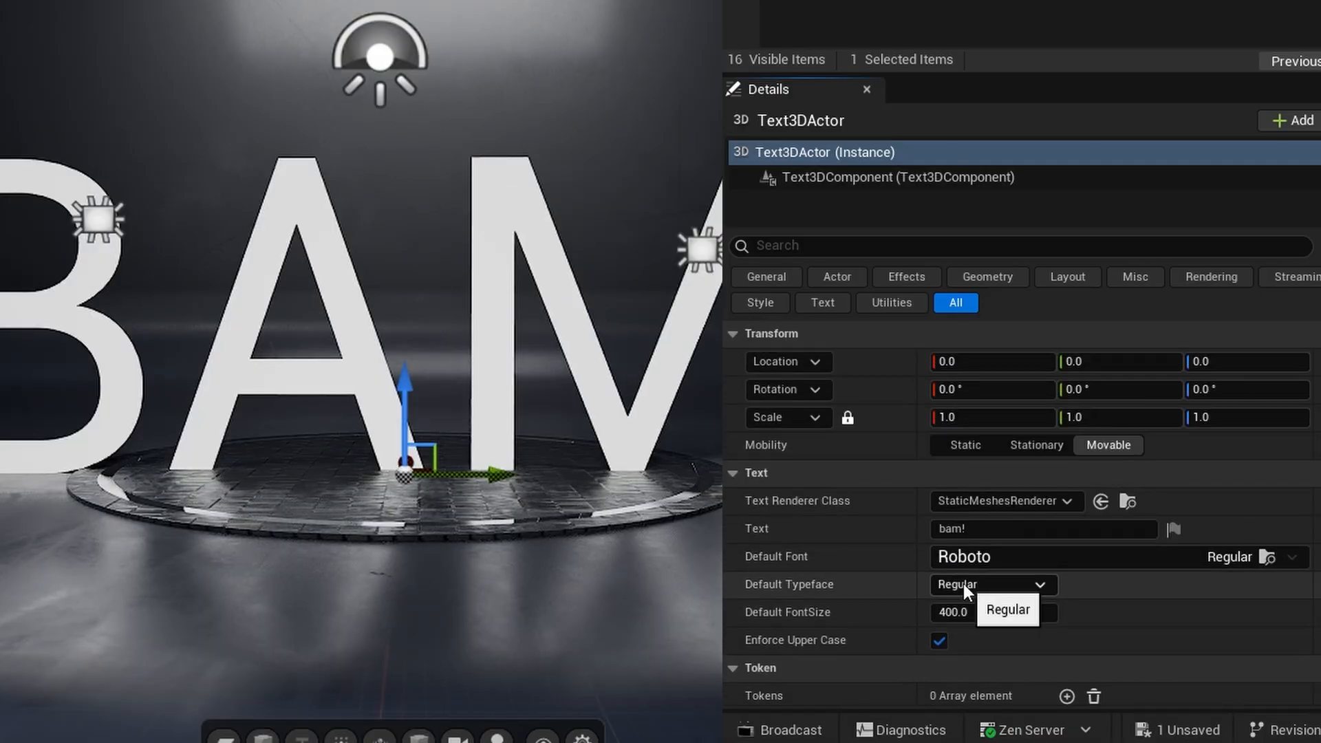
{"action": "left_click", "coordinate": [956, 554]}
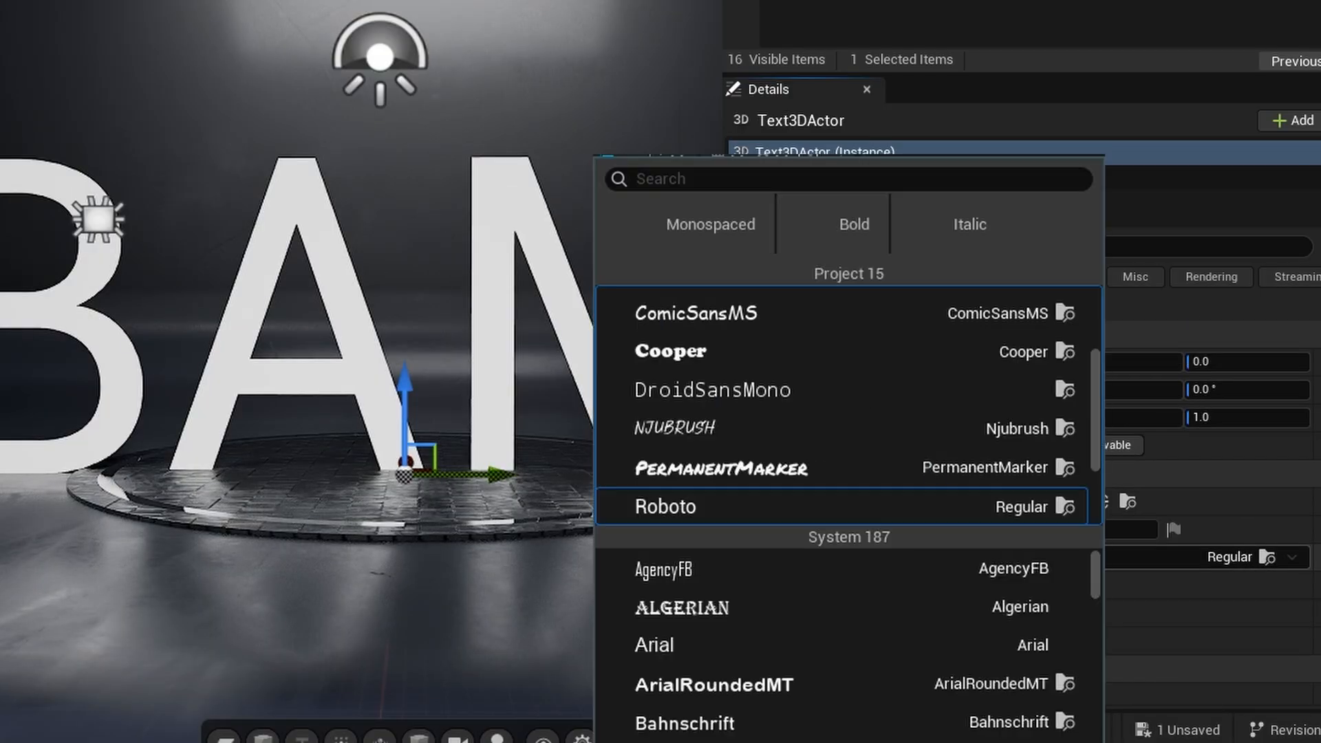
{"action": "scroll", "coordinate": [877, 389], "scroll_direction": "up", "scroll_amount": 5}
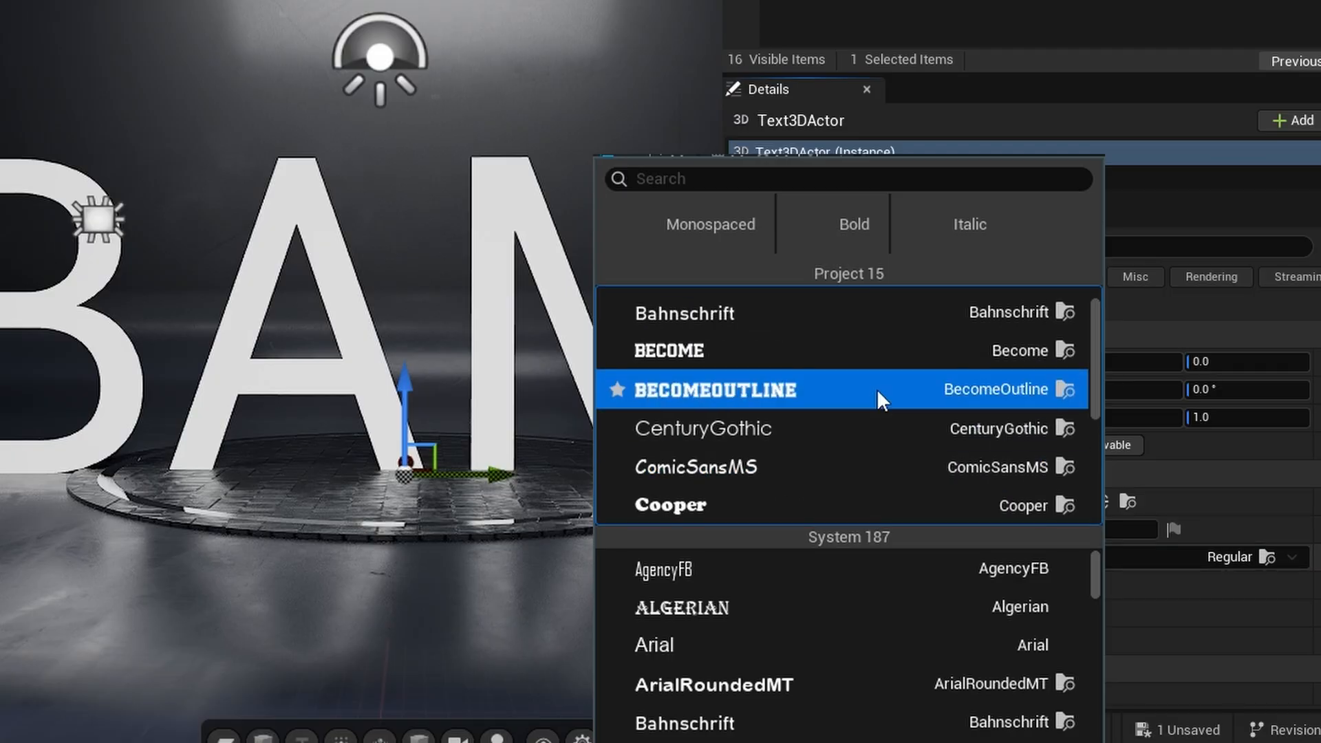
{"action": "scroll", "coordinate": [894, 395], "scroll_direction": "down", "scroll_amount": 5}
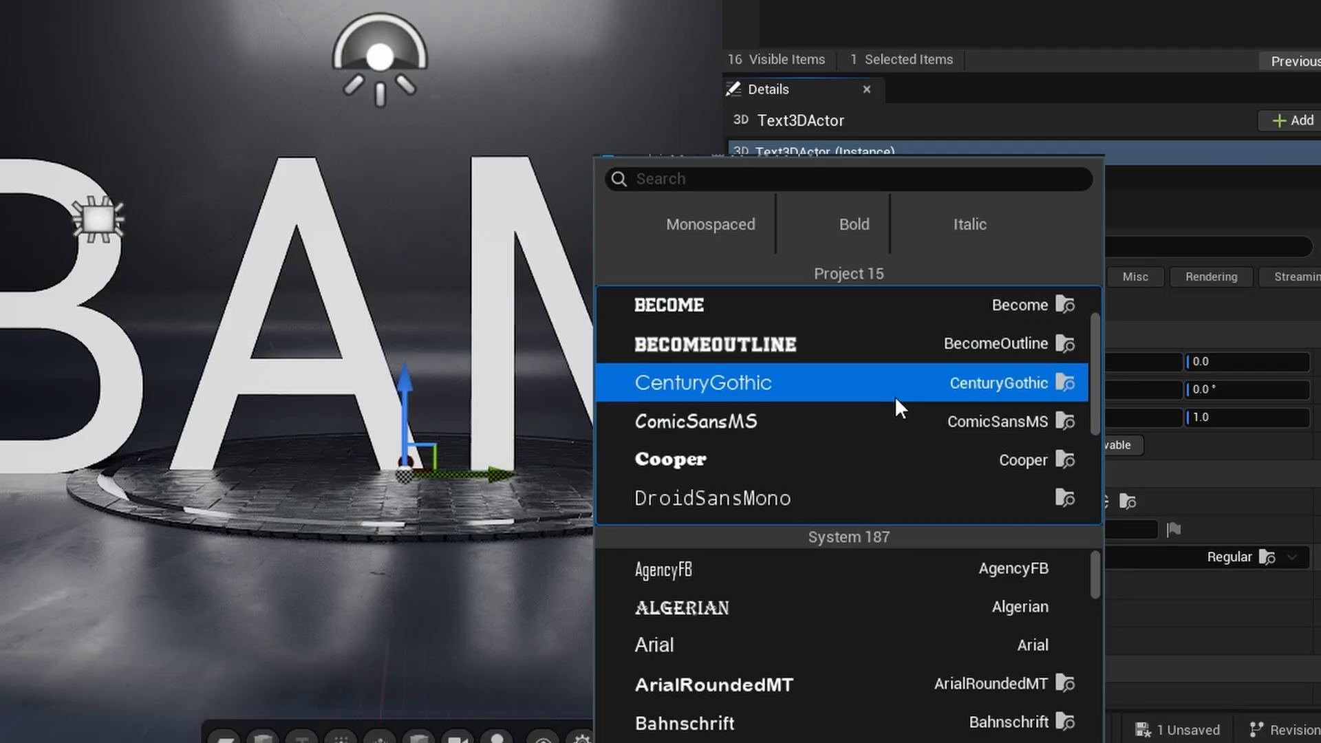
{"action": "scroll", "coordinate": [895, 395], "scroll_direction": "down", "scroll_amount": 4}
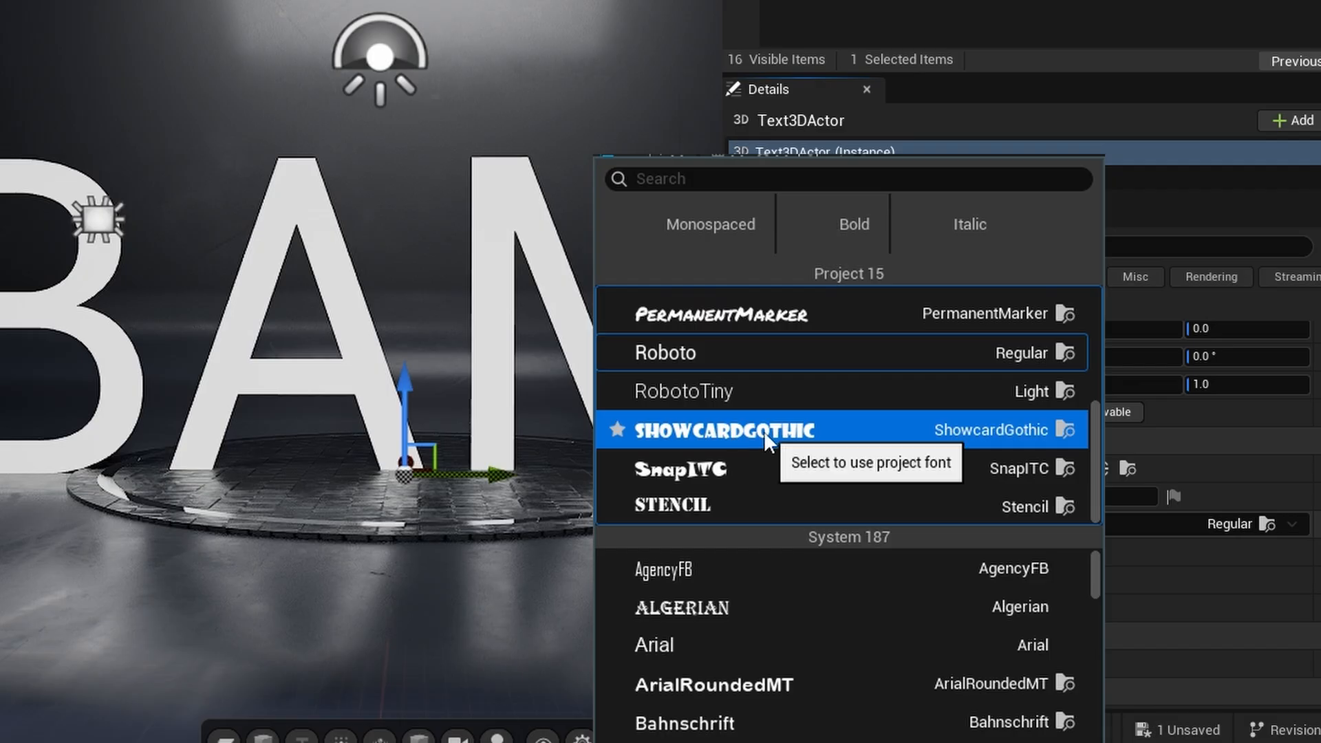
{"action": "left_click", "coordinate": [764, 430]}
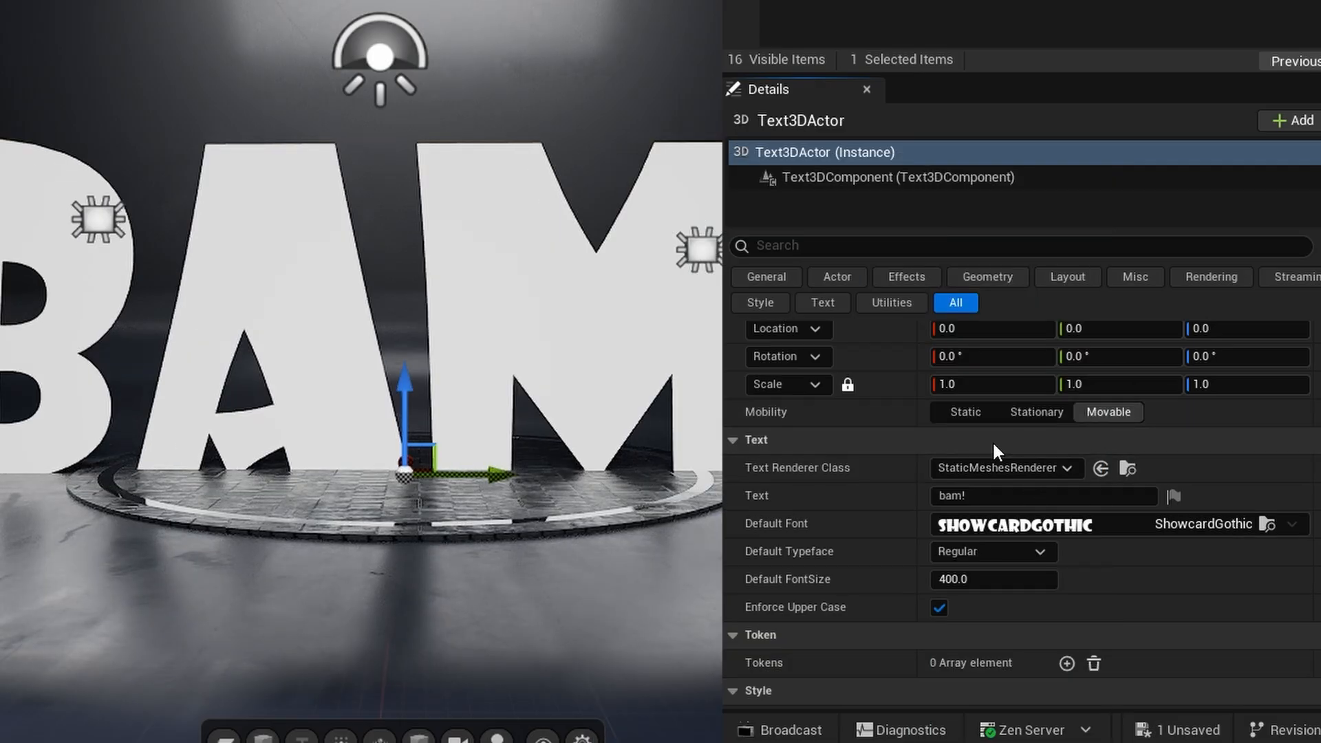
- Give the text geometry an extrude of 50 and a bevel of 5
{"action": "scroll", "coordinate": [1030, 472], "scroll_direction": "down", "scroll_amount": 3}
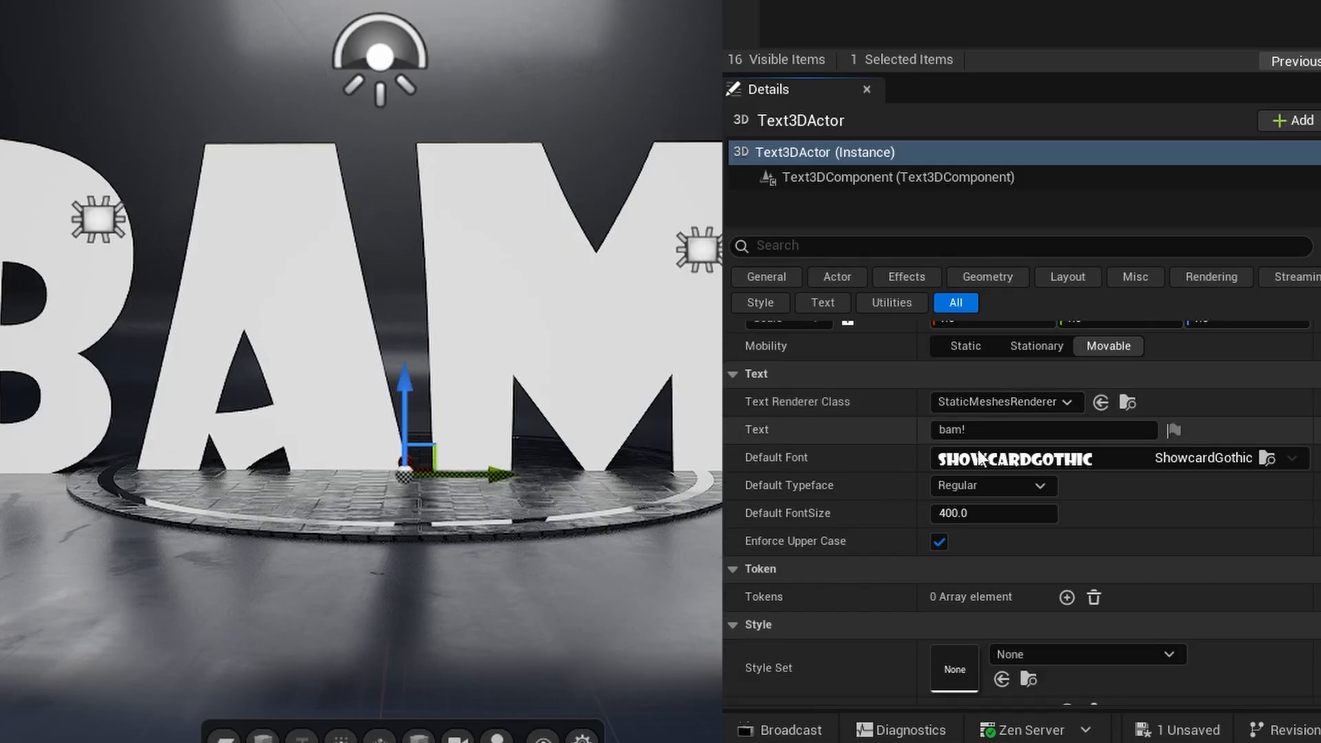
{"action": "scroll", "coordinate": [980, 454], "scroll_direction": "down", "scroll_amount": 7}
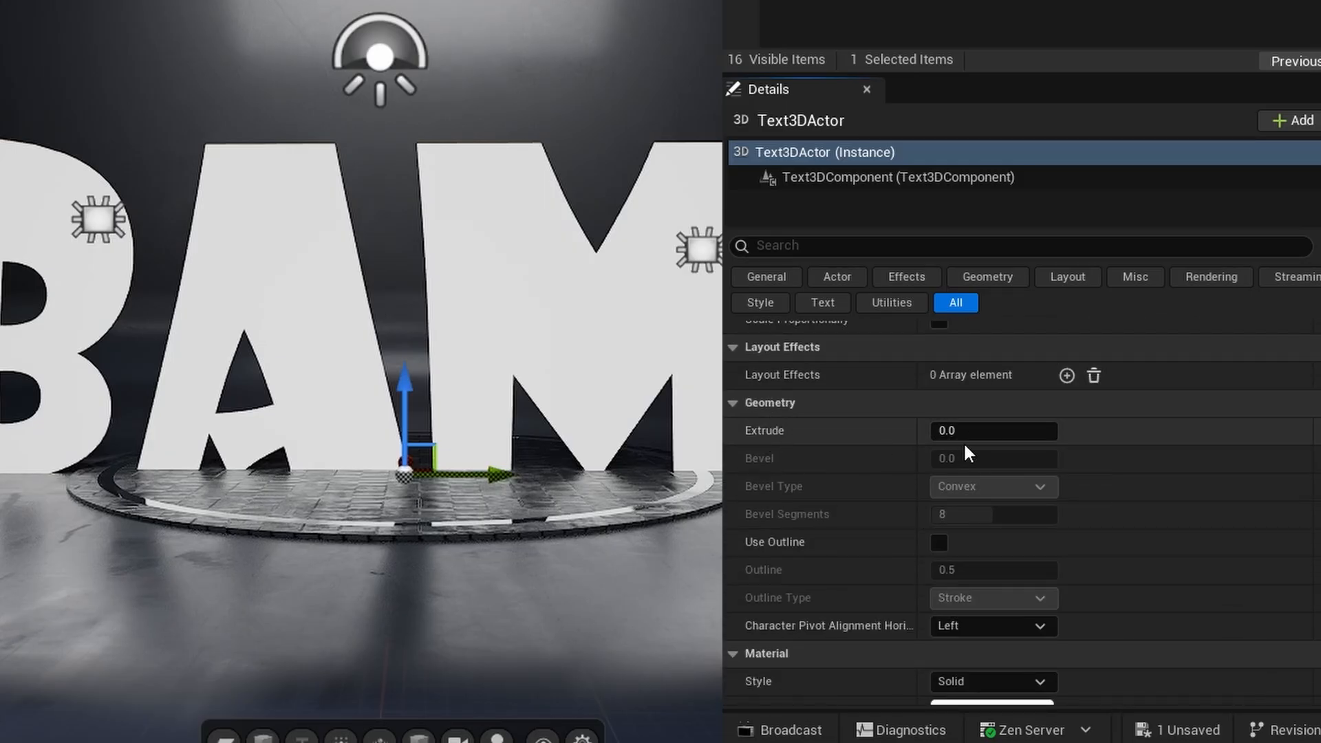
{"action": "left_click", "coordinate": [975, 430]}
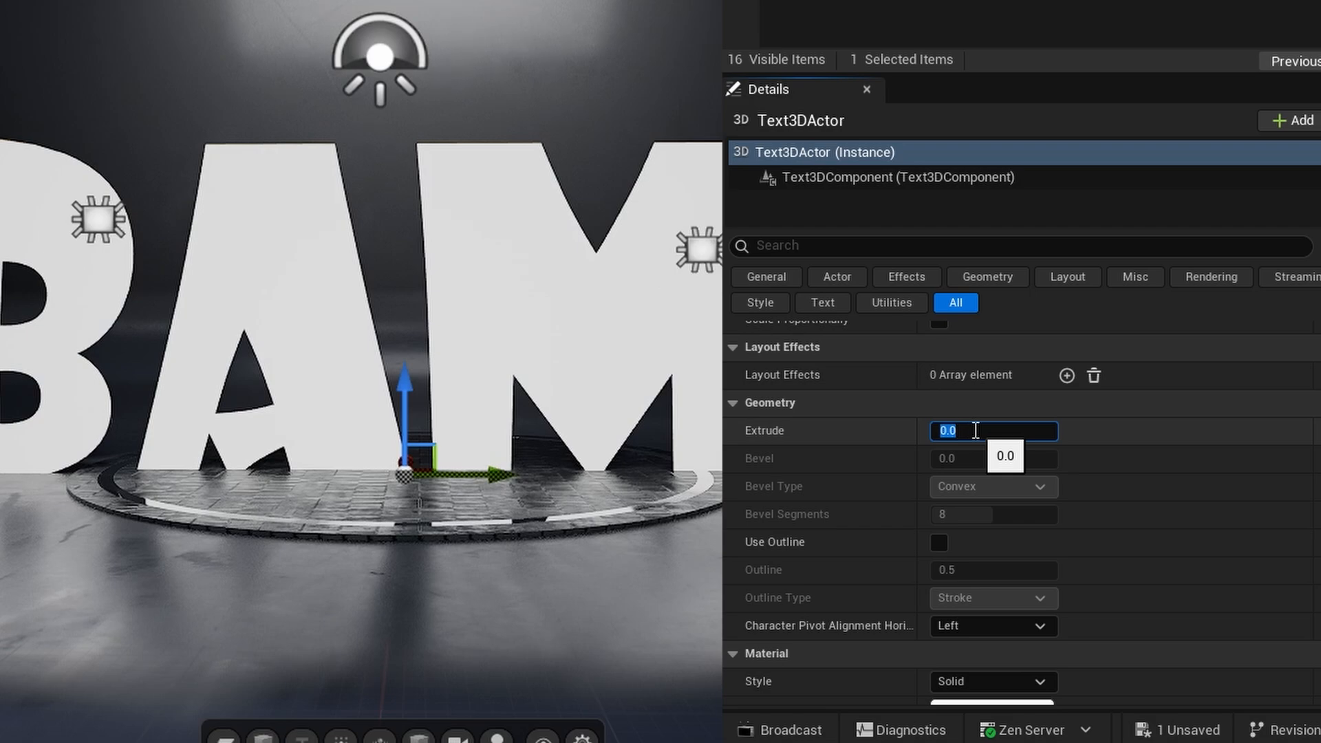
{"action": "type", "text": "50"}
{"action": "key", "text": "Return"}
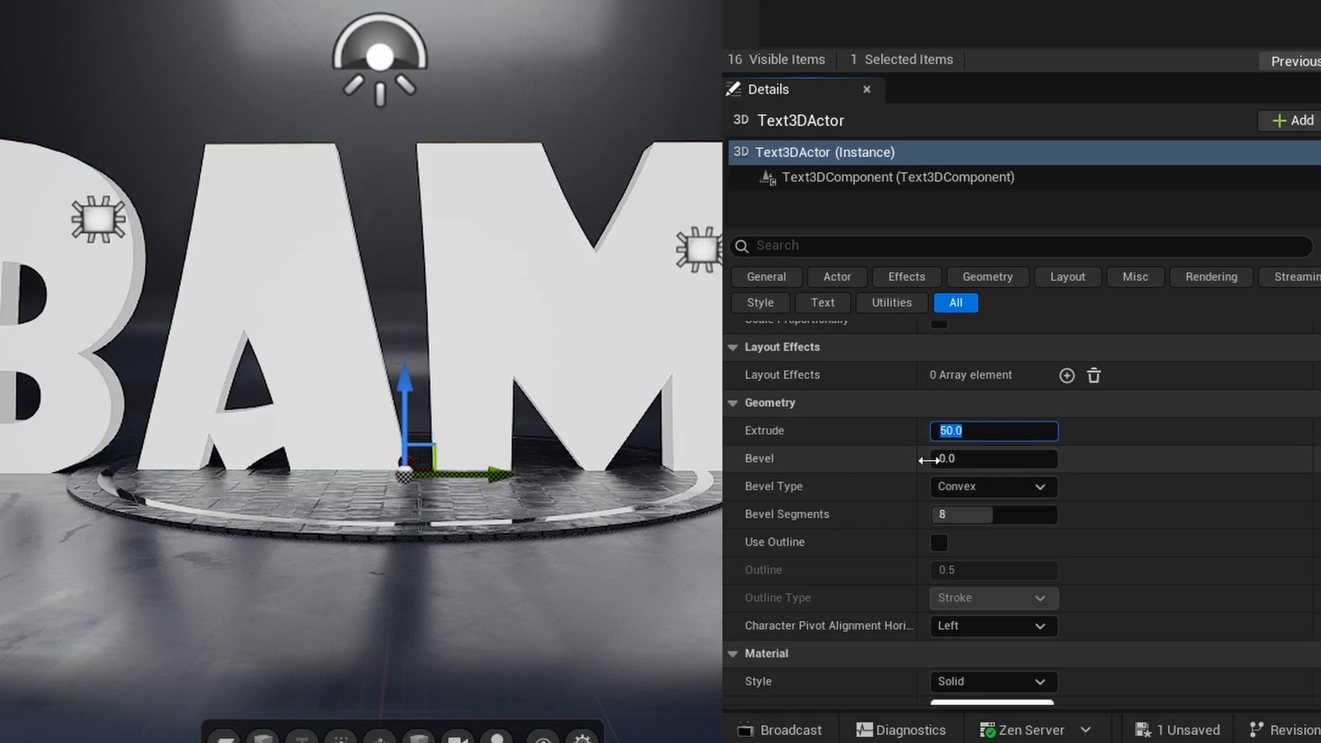
{"action": "left_click", "coordinate": [978, 459]}
{"action": "type", "text": "5"}
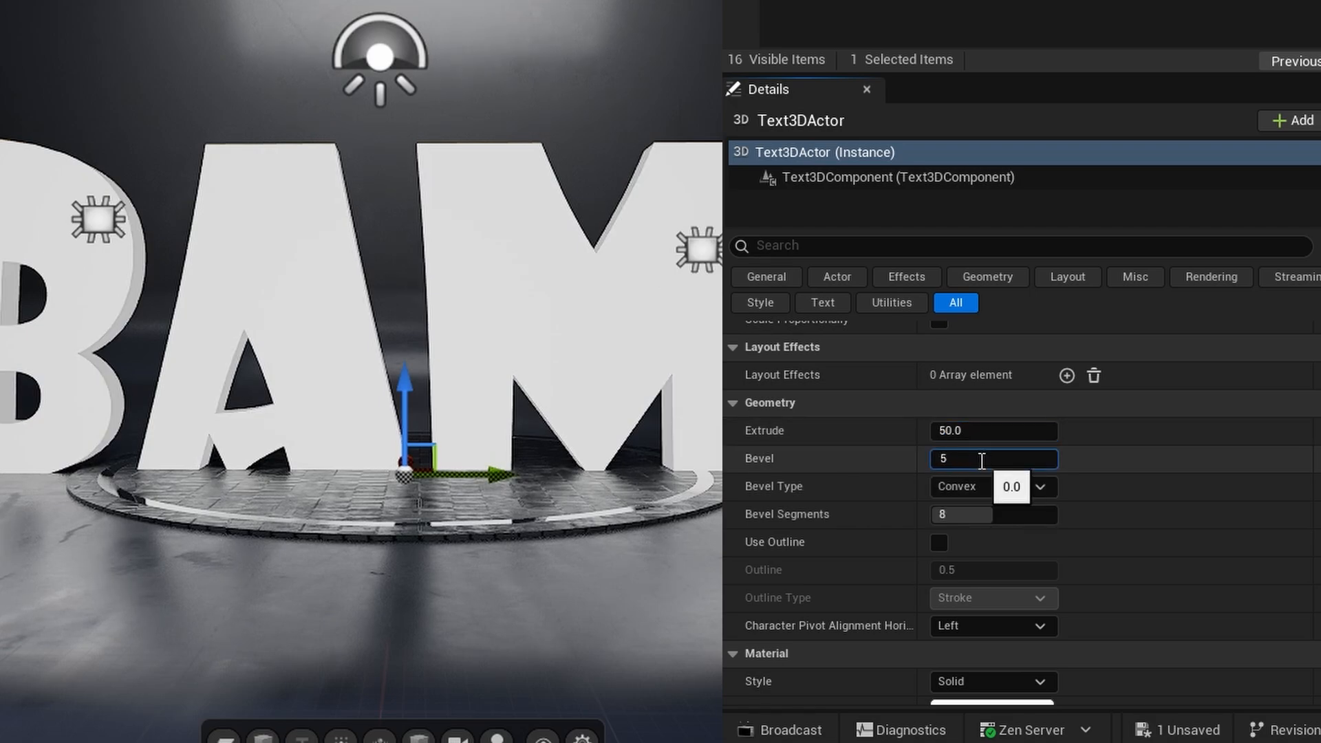
{"action": "key", "text": "Return"}
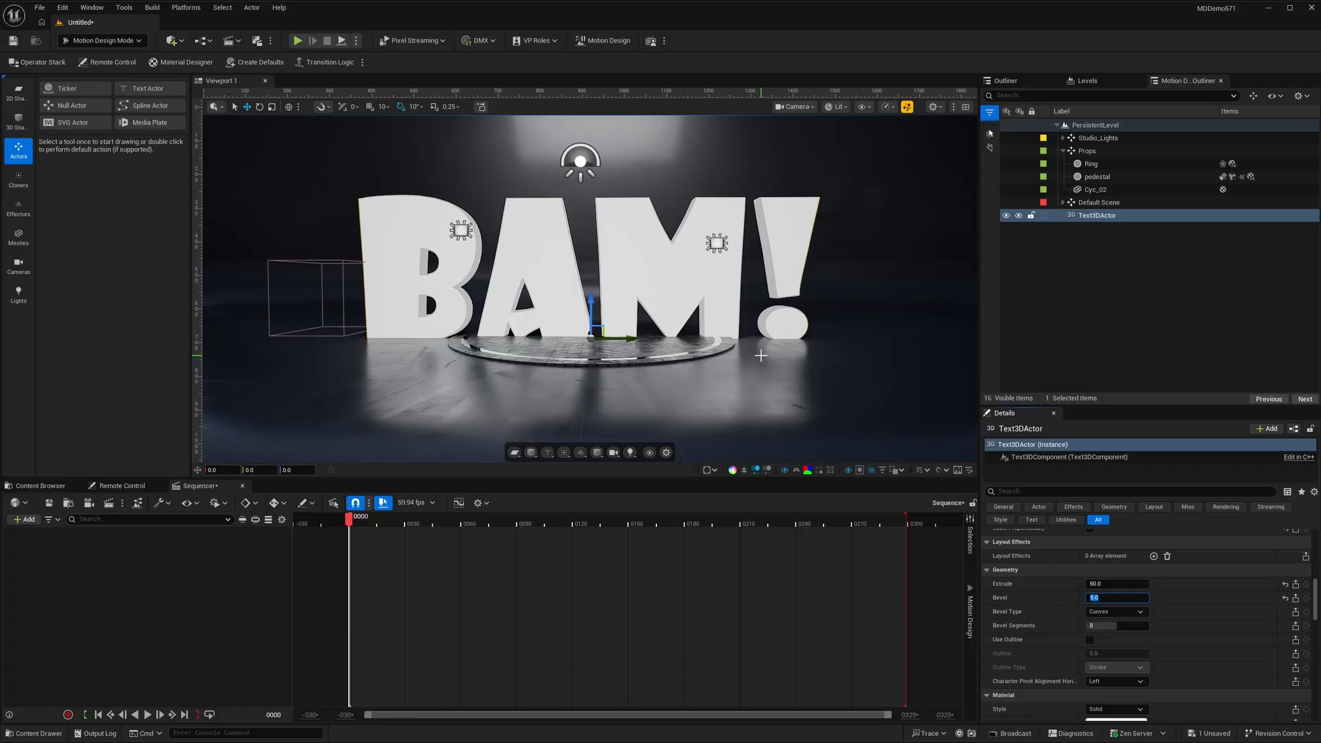
- Create a new folder named DemoMeshes inside the KineticText content folder
{"action": "left_click", "coordinate": [41, 486]}
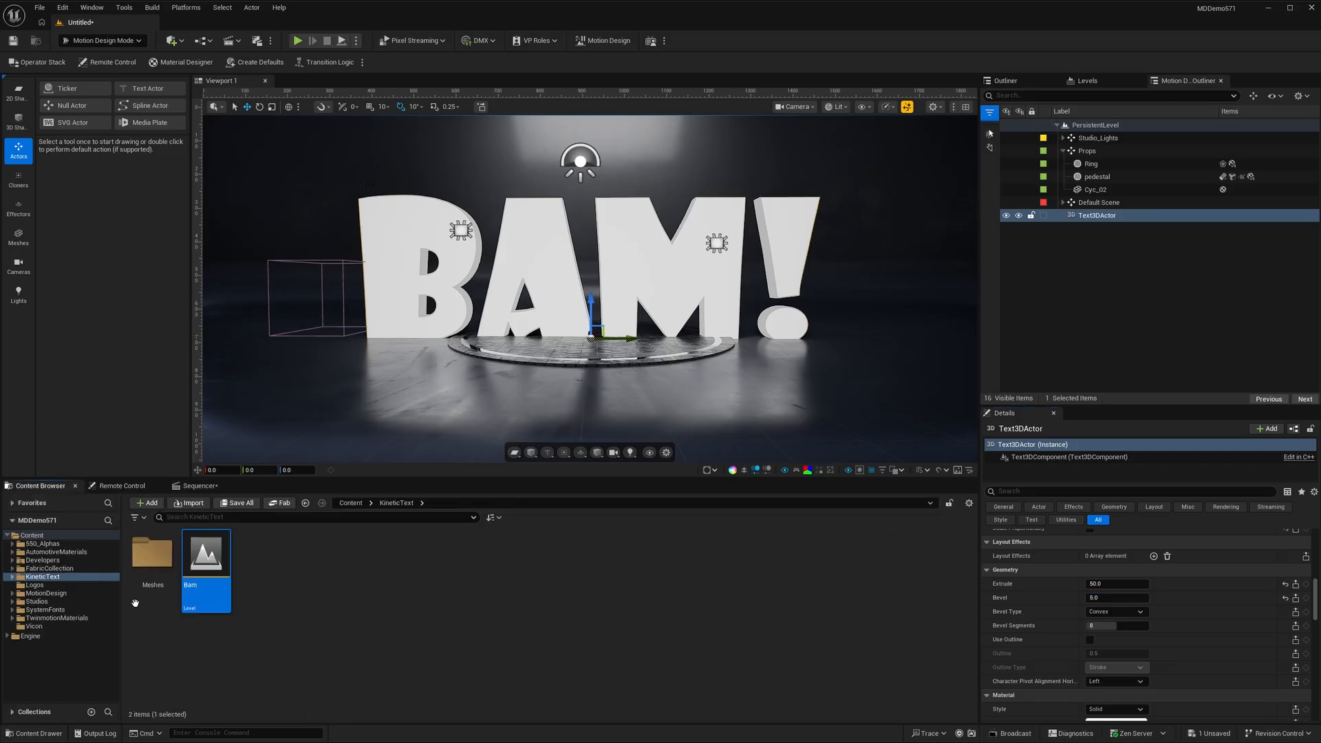
{"action": "right_click", "coordinate": [303, 583]}
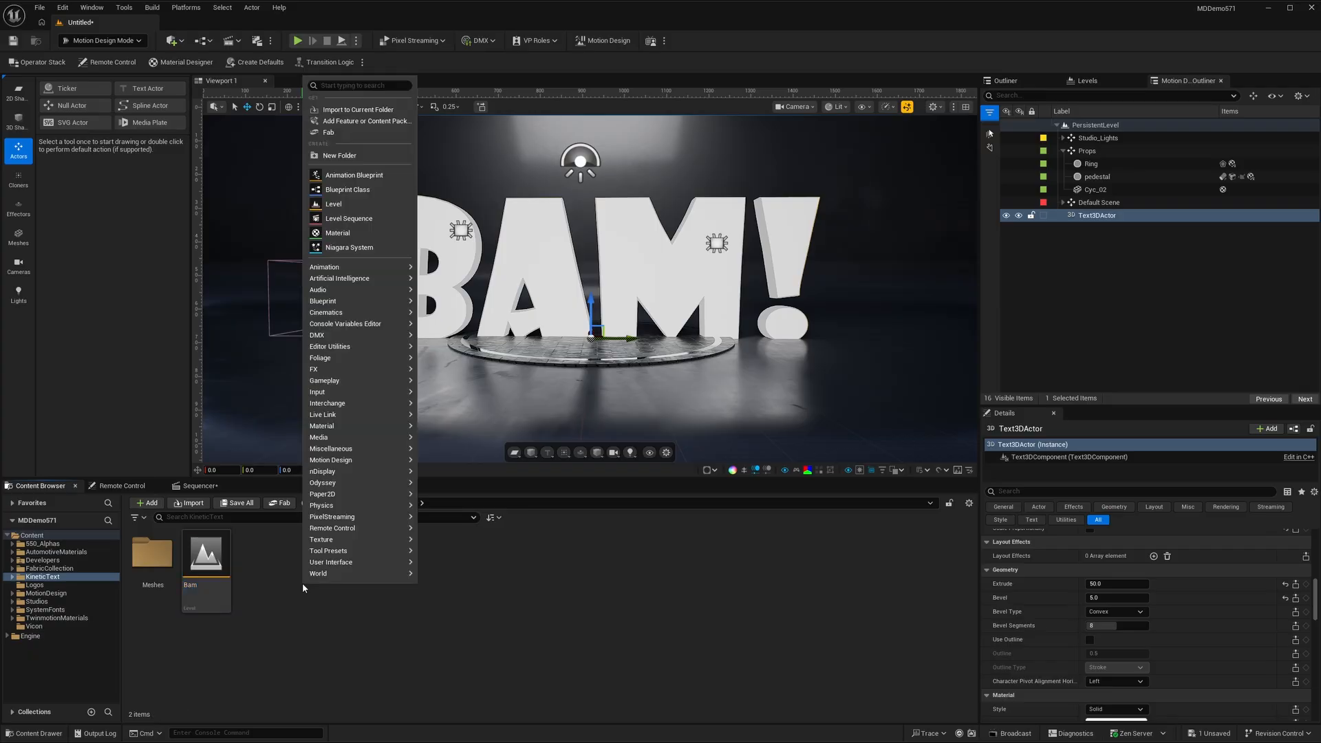
{"action": "left_click", "coordinate": [360, 156]}
{"action": "type", "text": "Demo"}
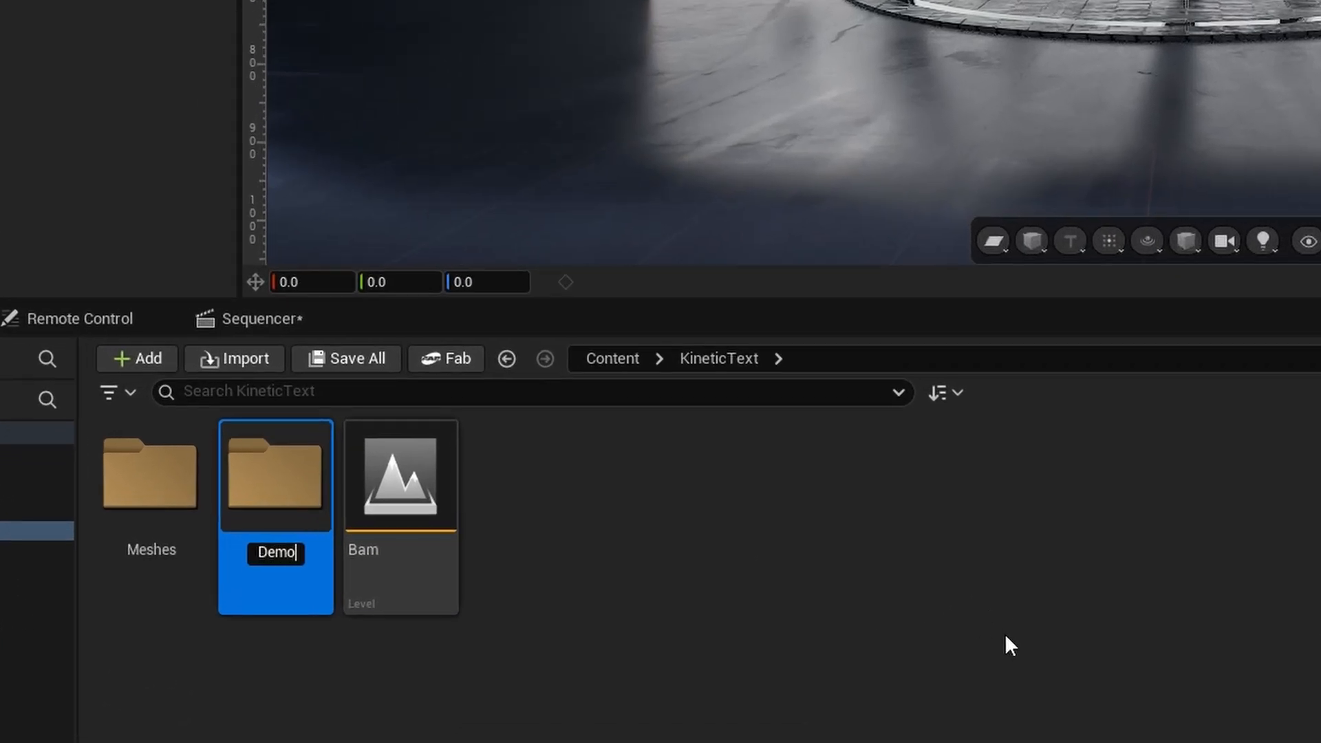
{"action": "type", "text": "Meshes"}
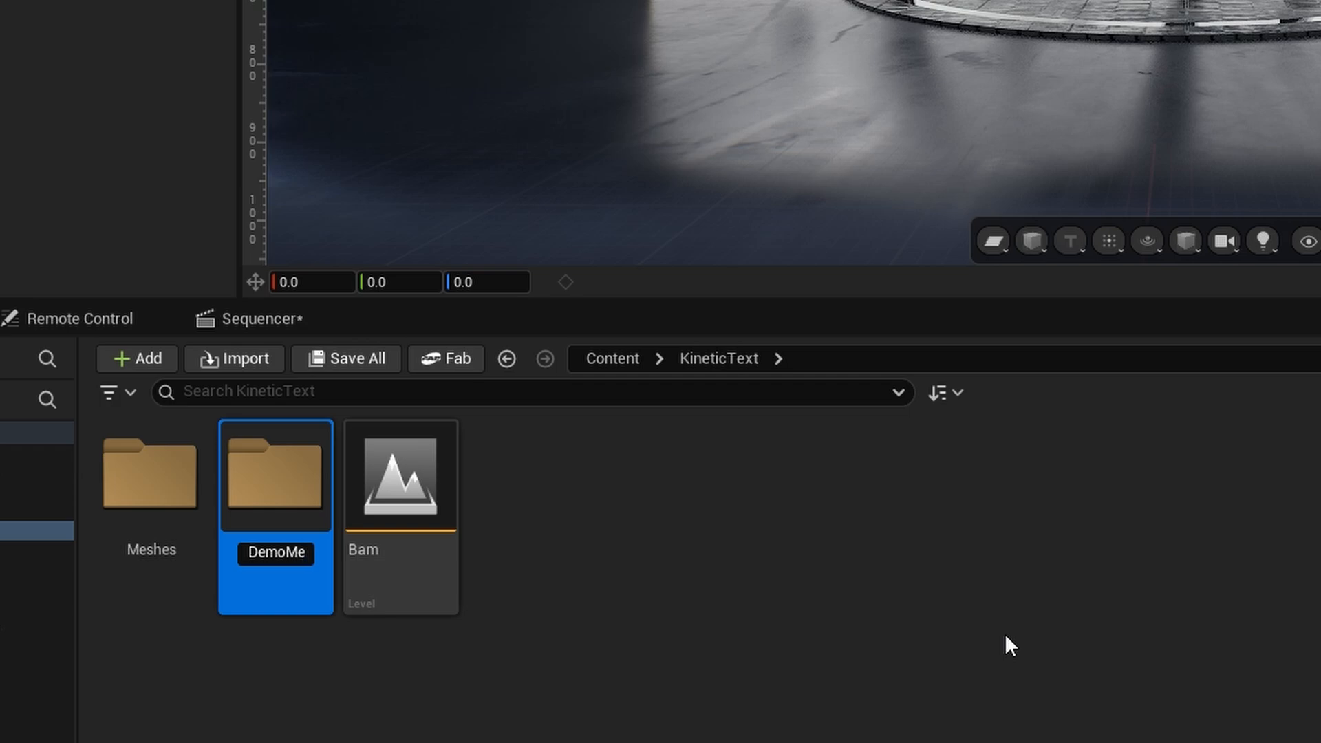
{"action": "key", "text": "Return"}
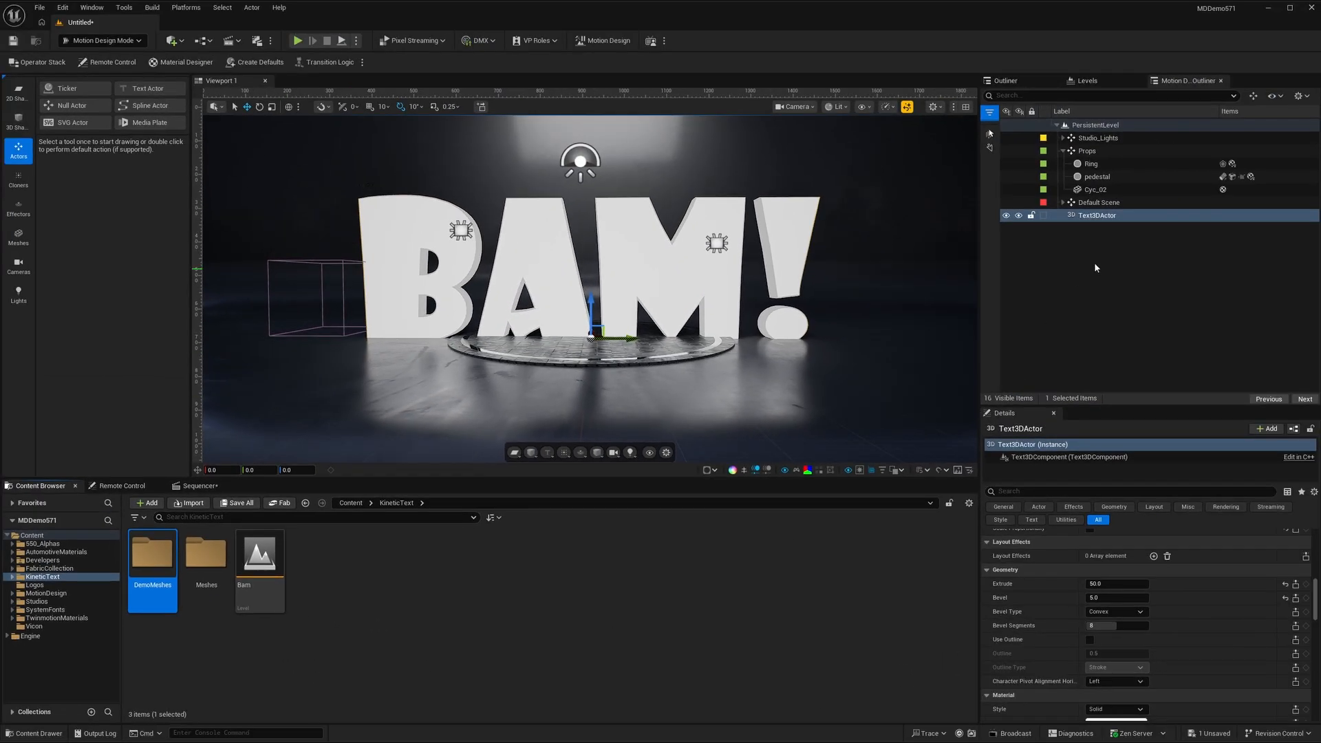
- Convert the Text3DActor to a static mesh named SM_Bam, saved in the KineticText/DemoMeshes folder
{"action": "left_click", "coordinate": [1133, 217]}
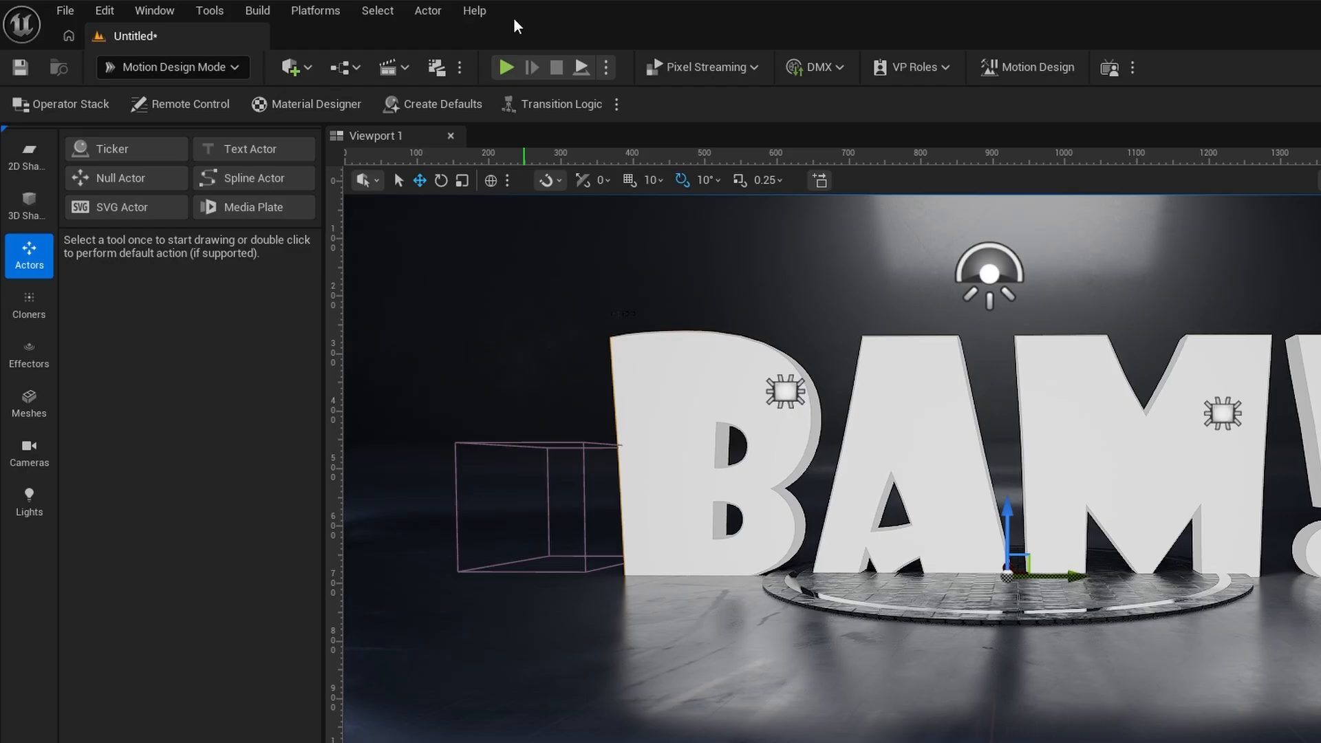
{"action": "left_click", "coordinate": [253, 8]}
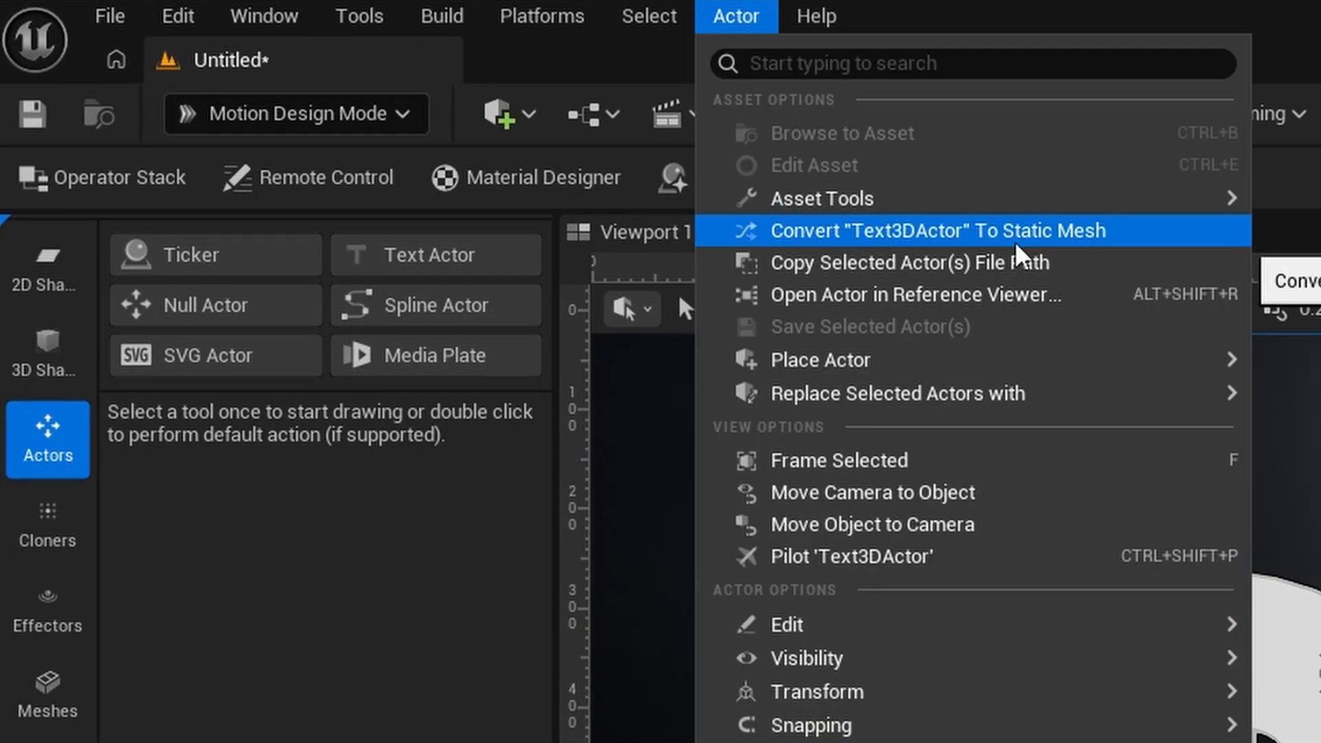
{"action": "left_click", "coordinate": [1058, 240]}
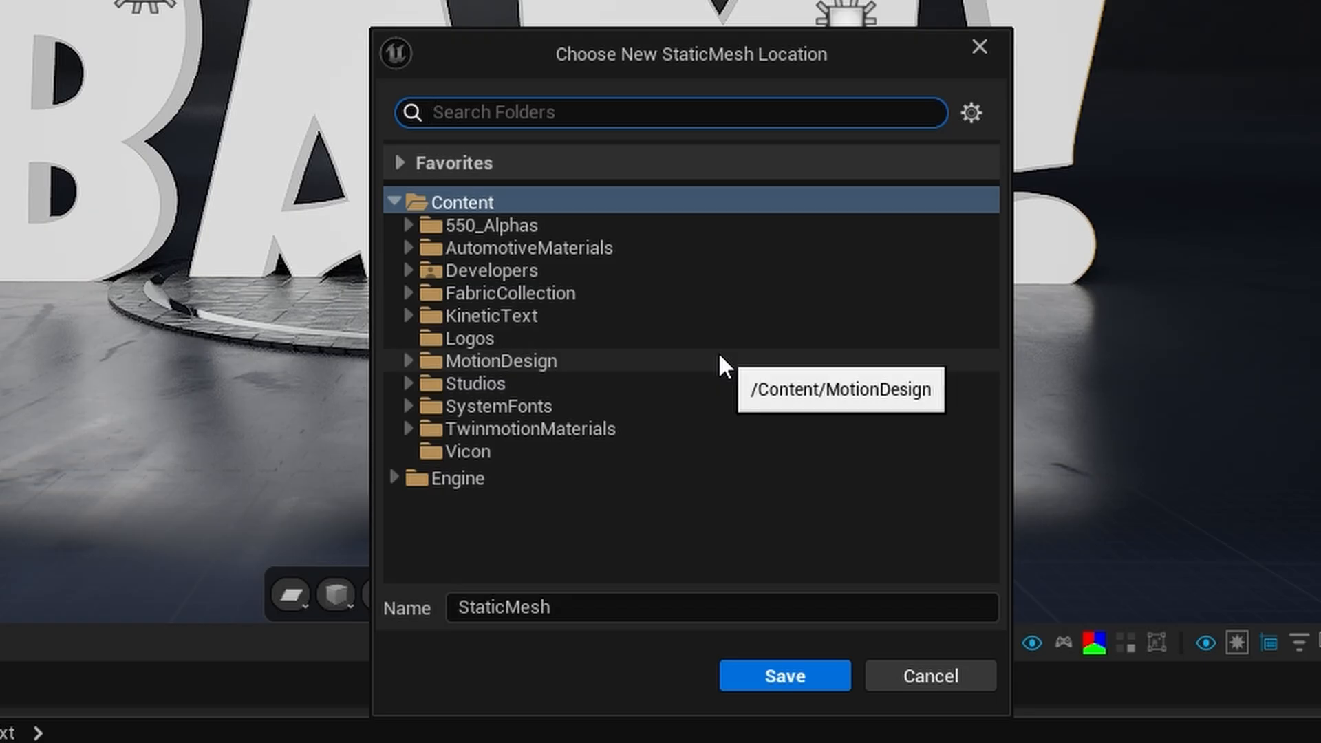
{"action": "left_click", "coordinate": [409, 315]}
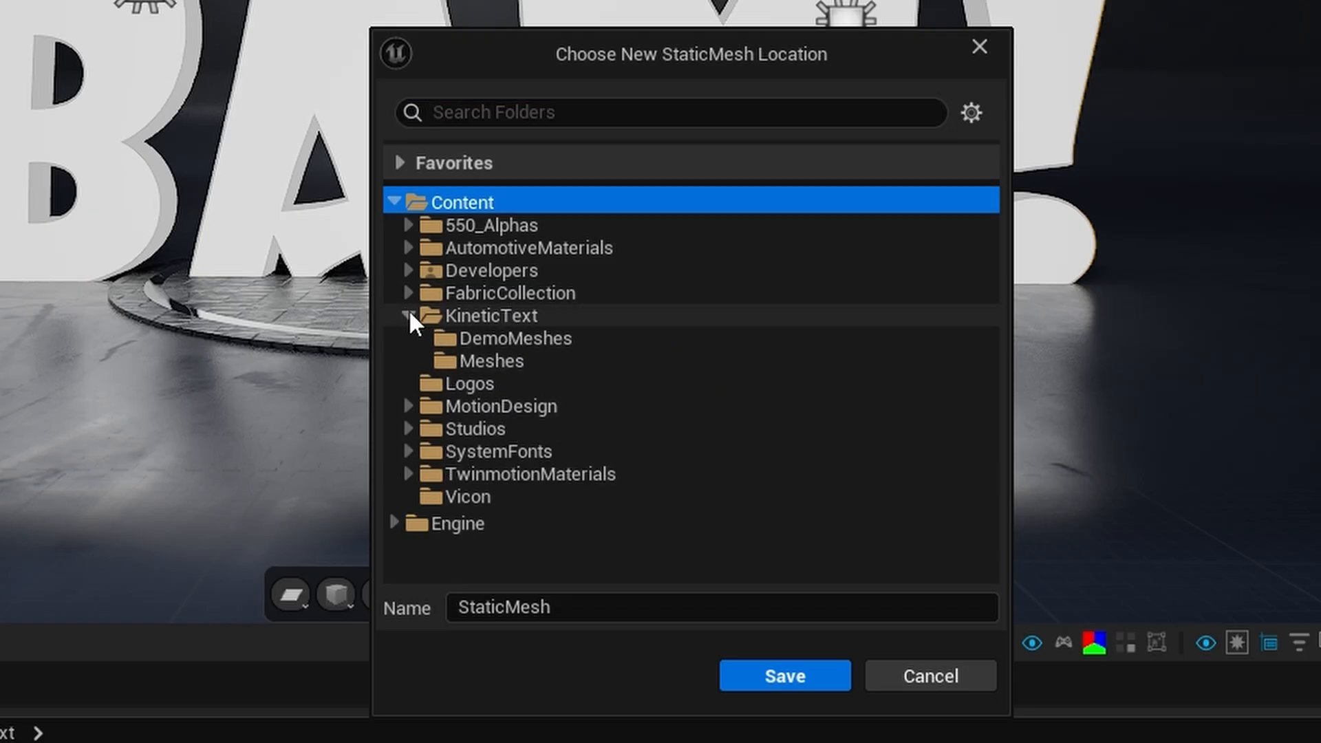
{"action": "left_click", "coordinate": [467, 337]}
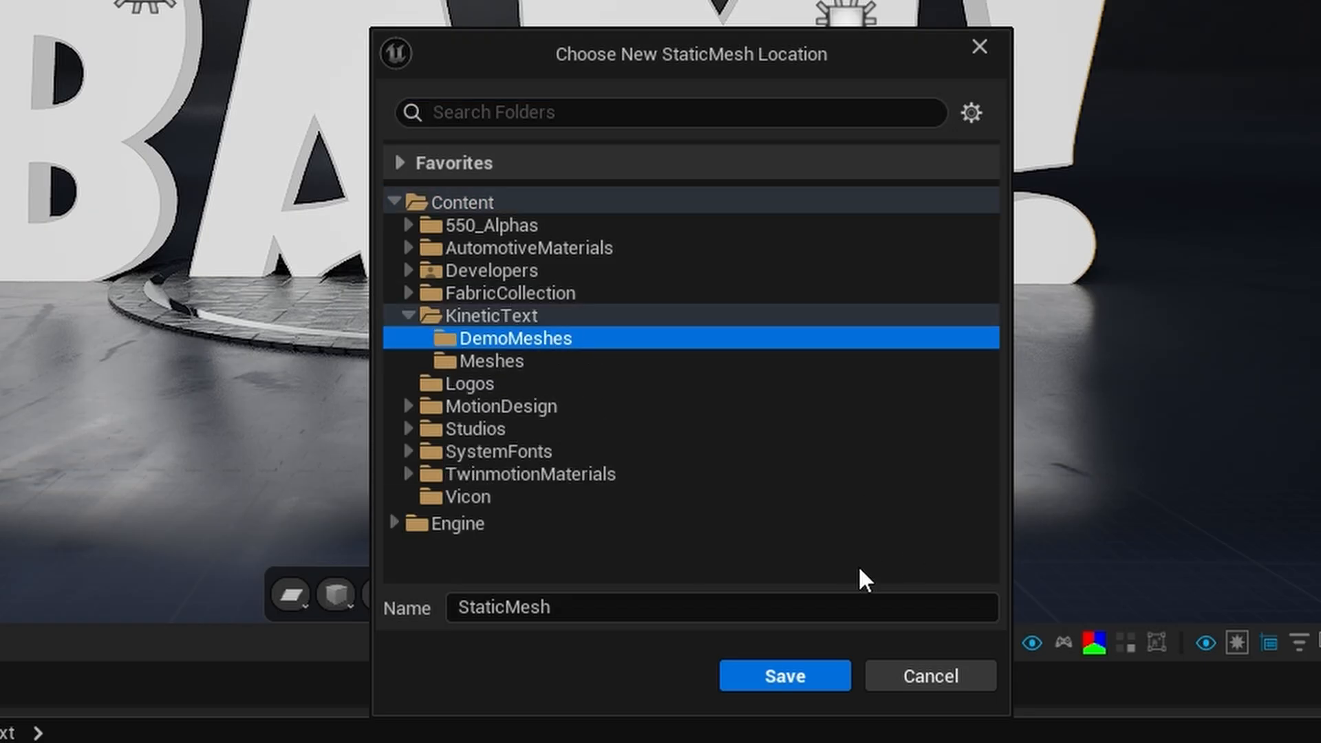
{"action": "left_click", "coordinate": [605, 607]}
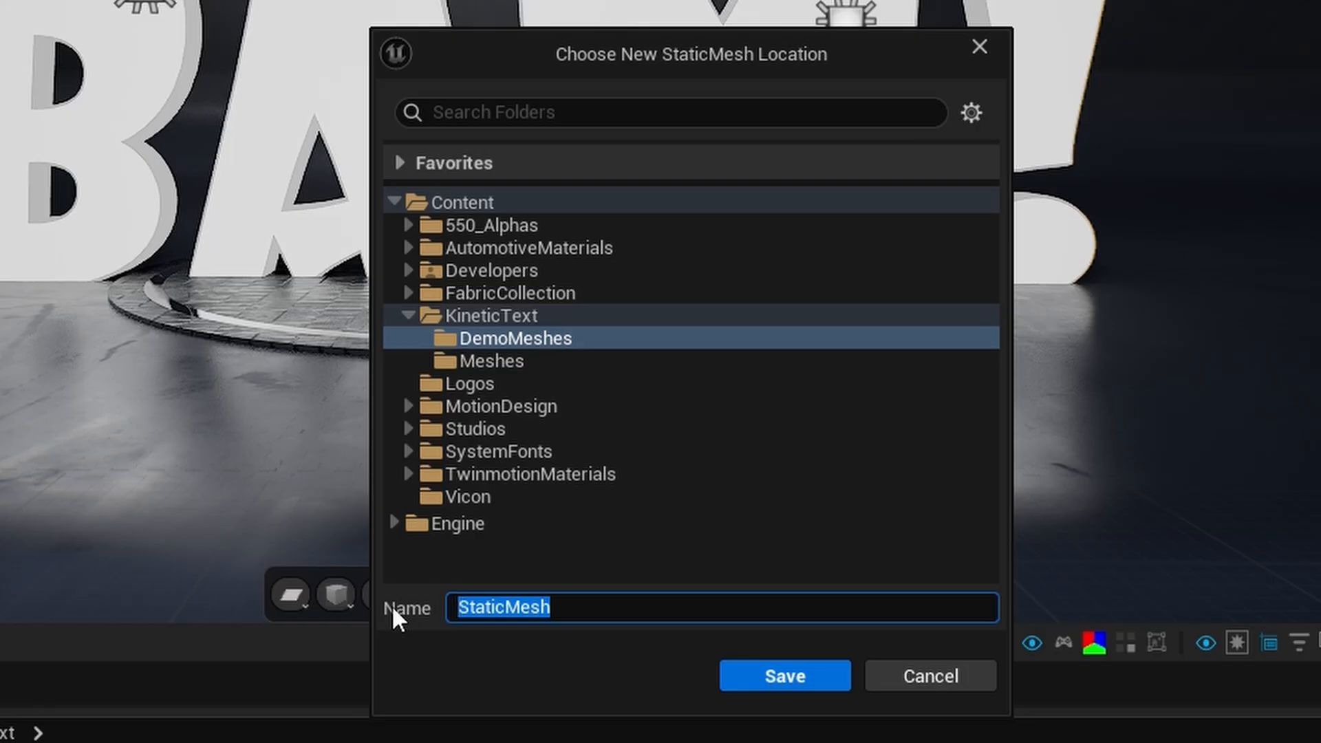
{"action": "type", "text": "SM_Bam"}
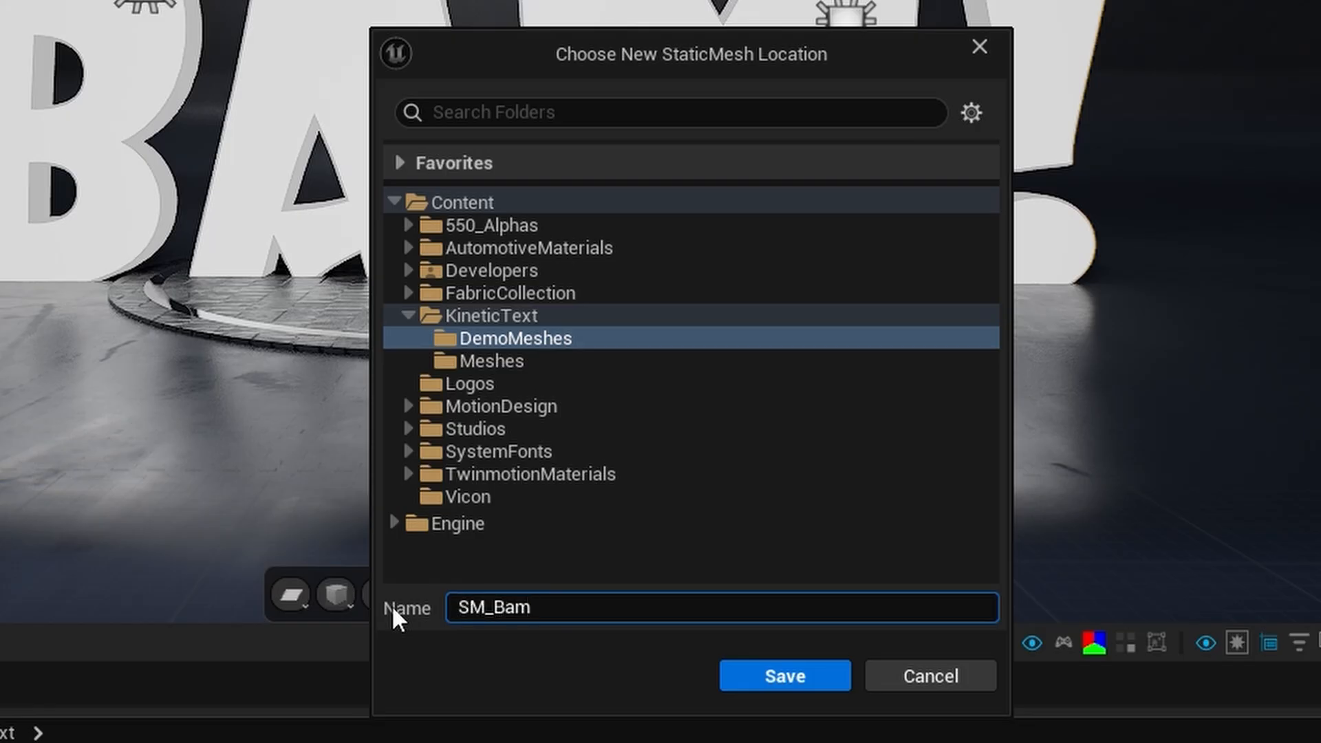
{"action": "key", "text": "Return"}
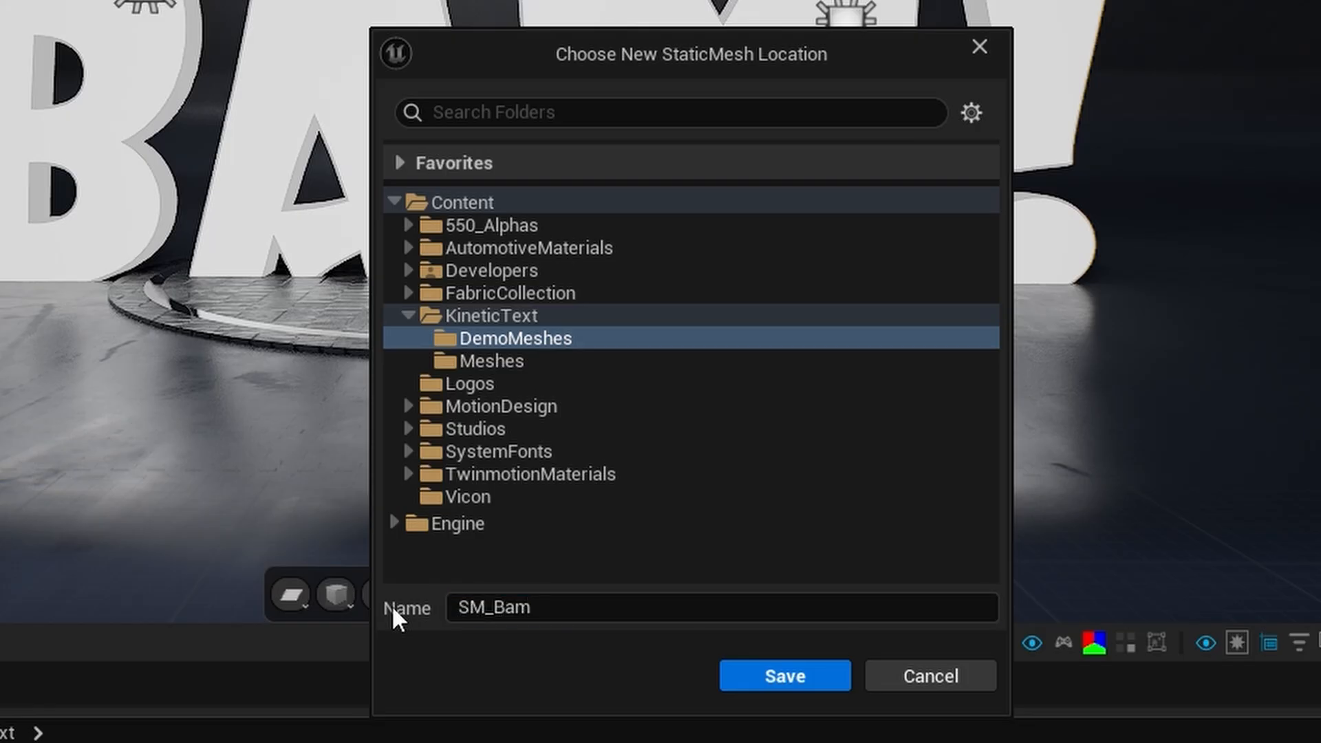
{"action": "left_click", "coordinate": [833, 680]}
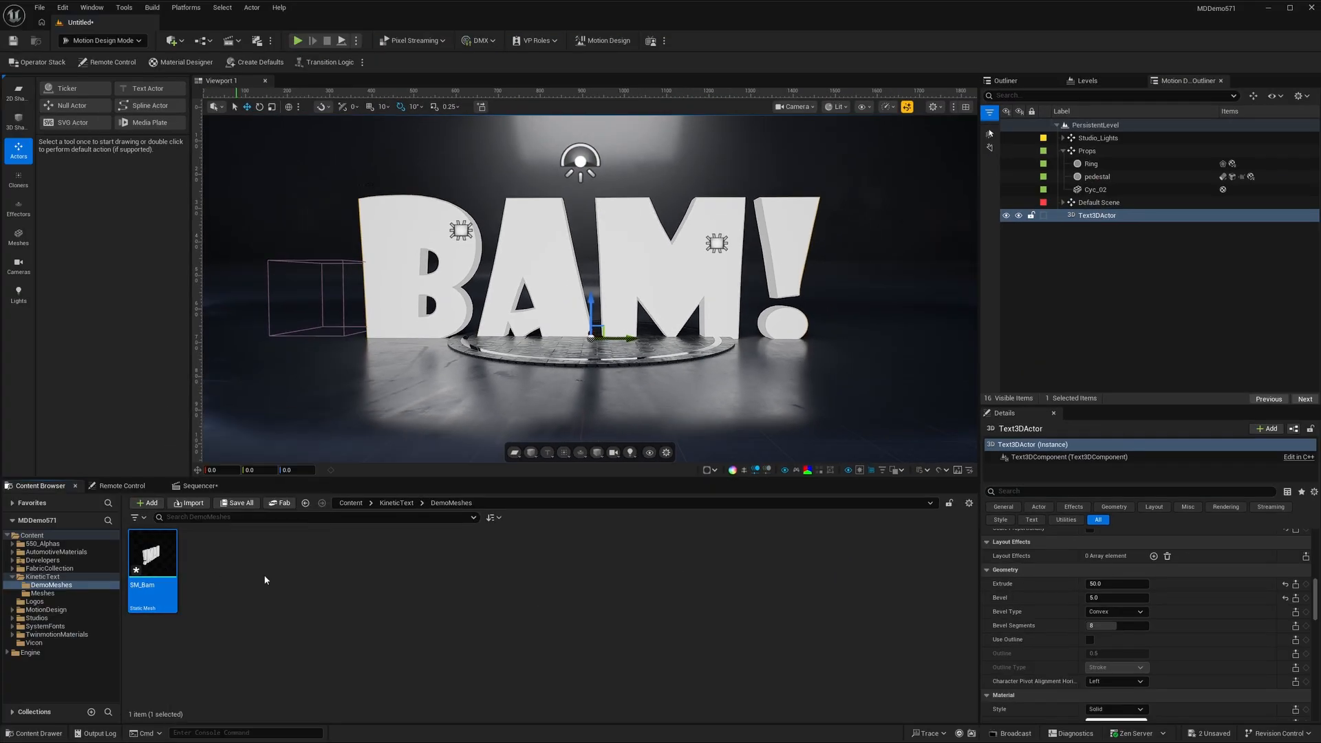
- Save the level as DemoBam in the KineticText folder
{"action": "key", "text": "ctrl+s"}
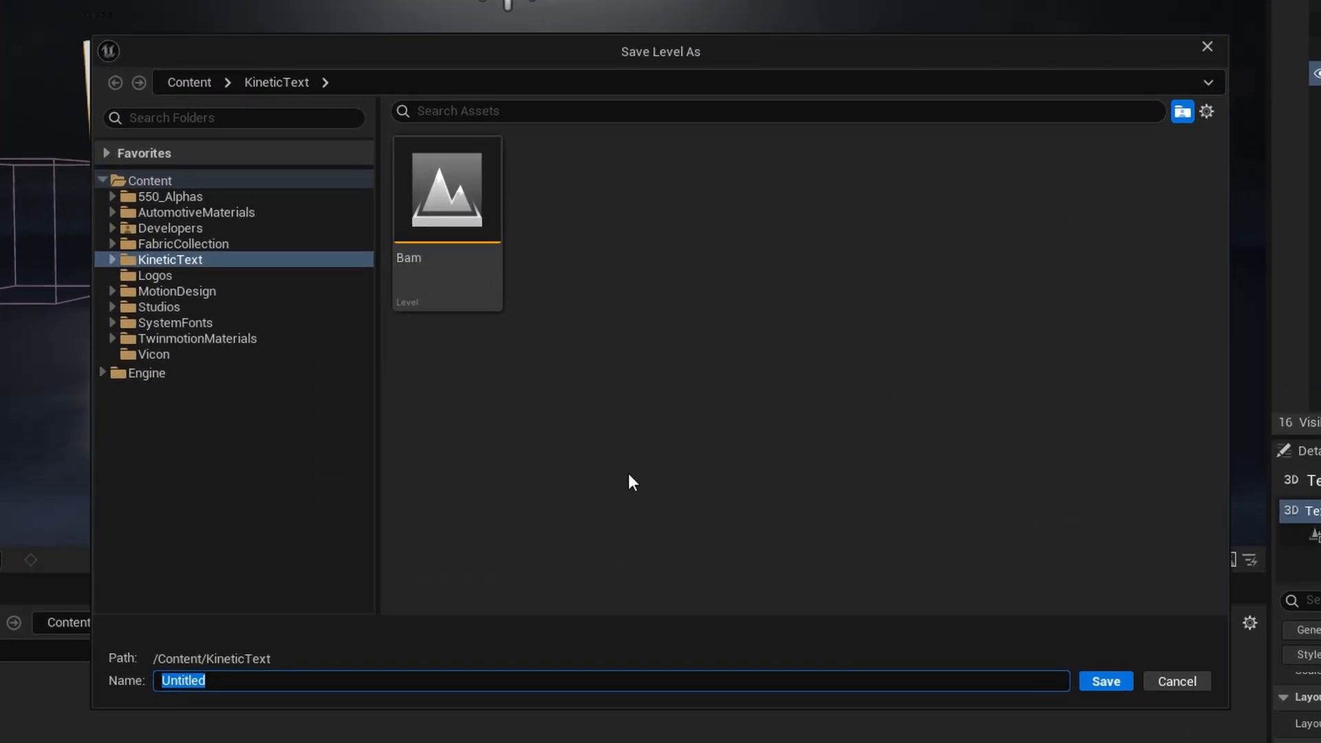
{"action": "type", "text": "DemoBam"}
{"action": "key", "text": "Return"}
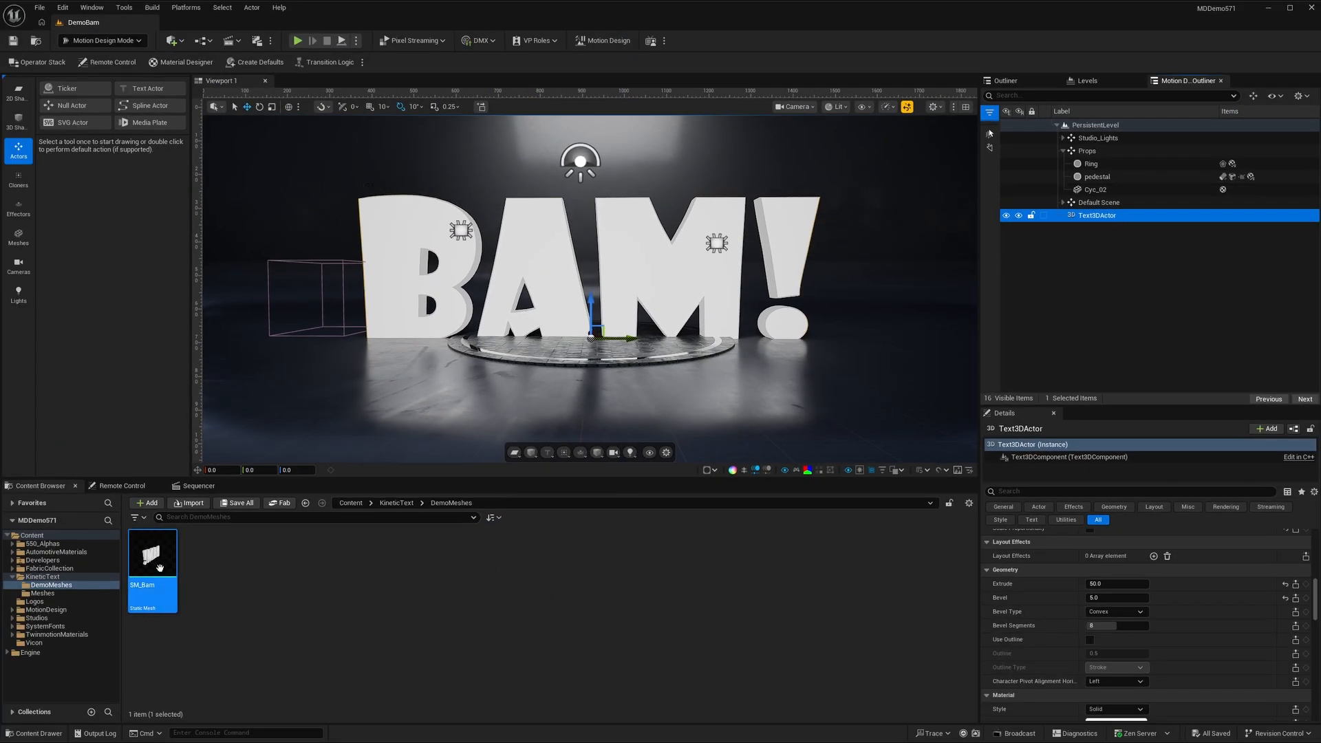
- Delete the original Text3DActor from the level
{"action": "left_click", "coordinate": [1107, 216]}
{"action": "left_click", "coordinate": [1073, 217]}
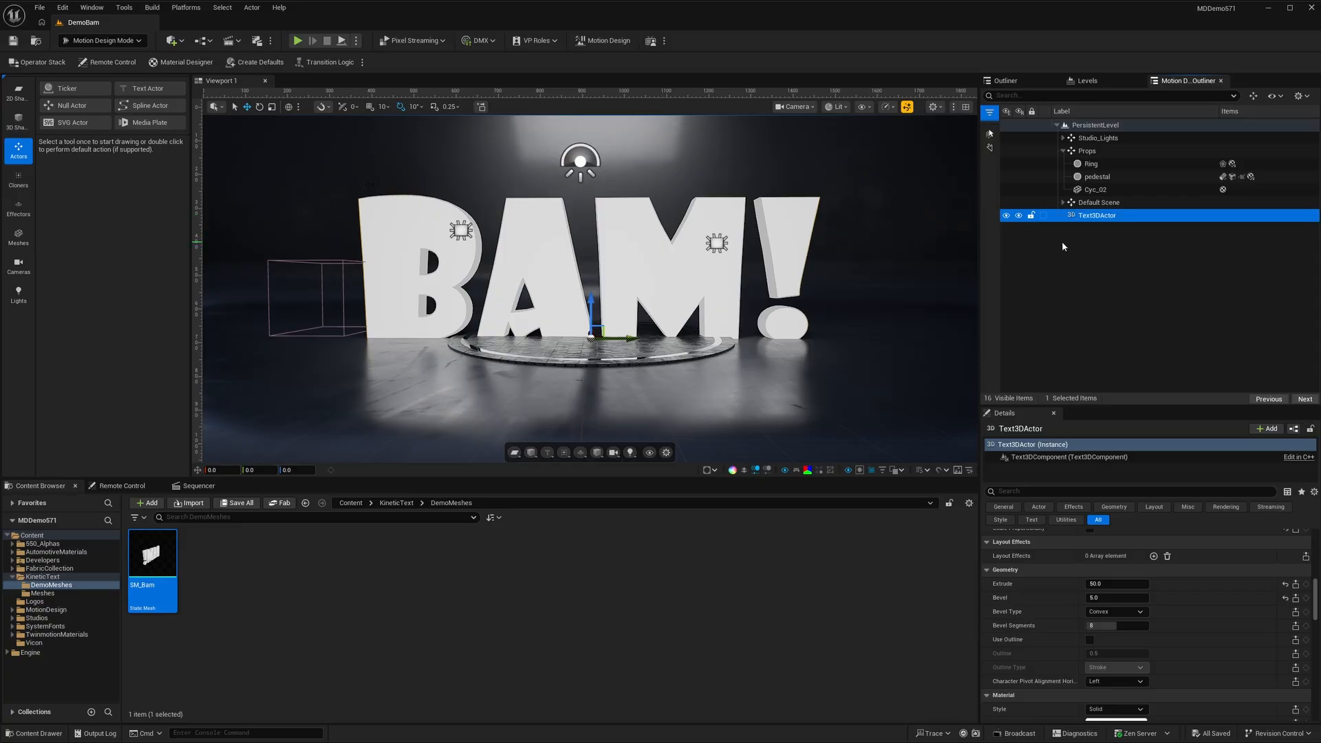
{"action": "key", "text": "Delete"}
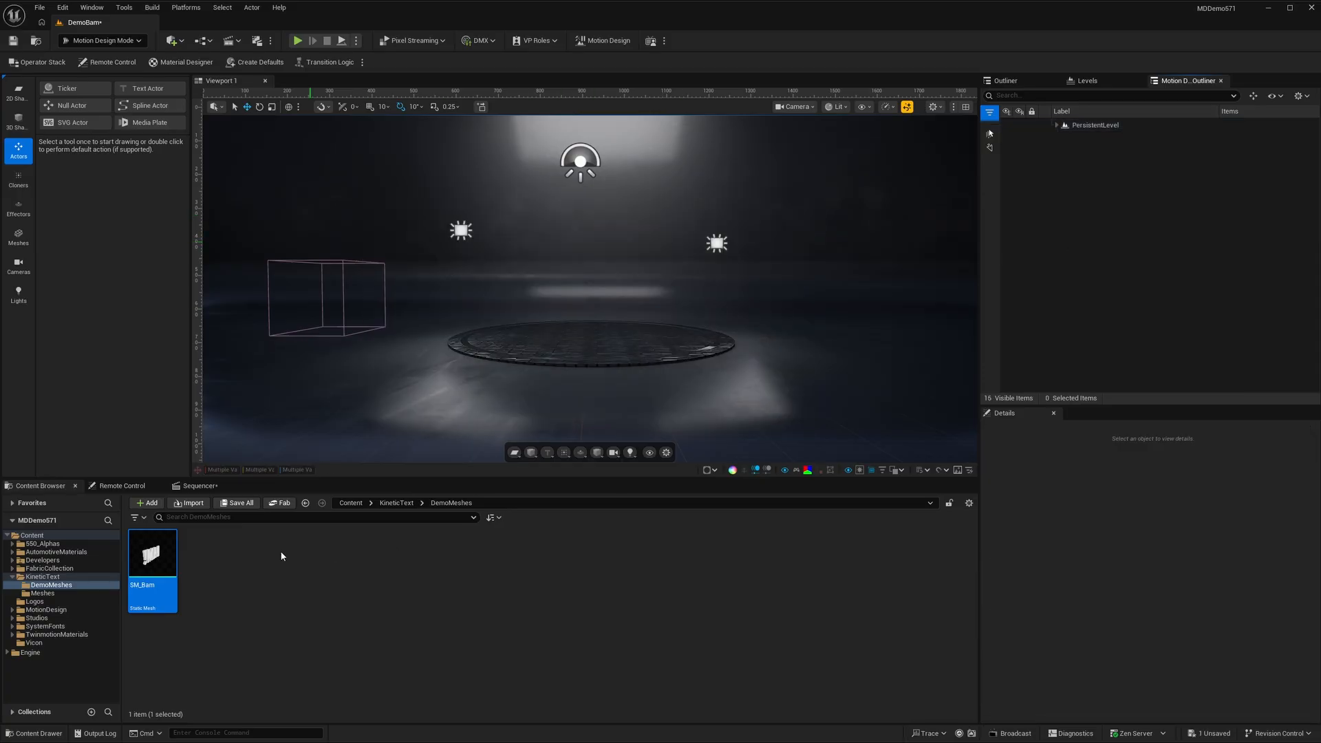
- Place the SM_Bam static mesh in the scene and set its location to X 0, Y 0, Z 20
{"action": "left_click_drag", "start_coordinate": [151, 555], "coordinate": [614, 326]}
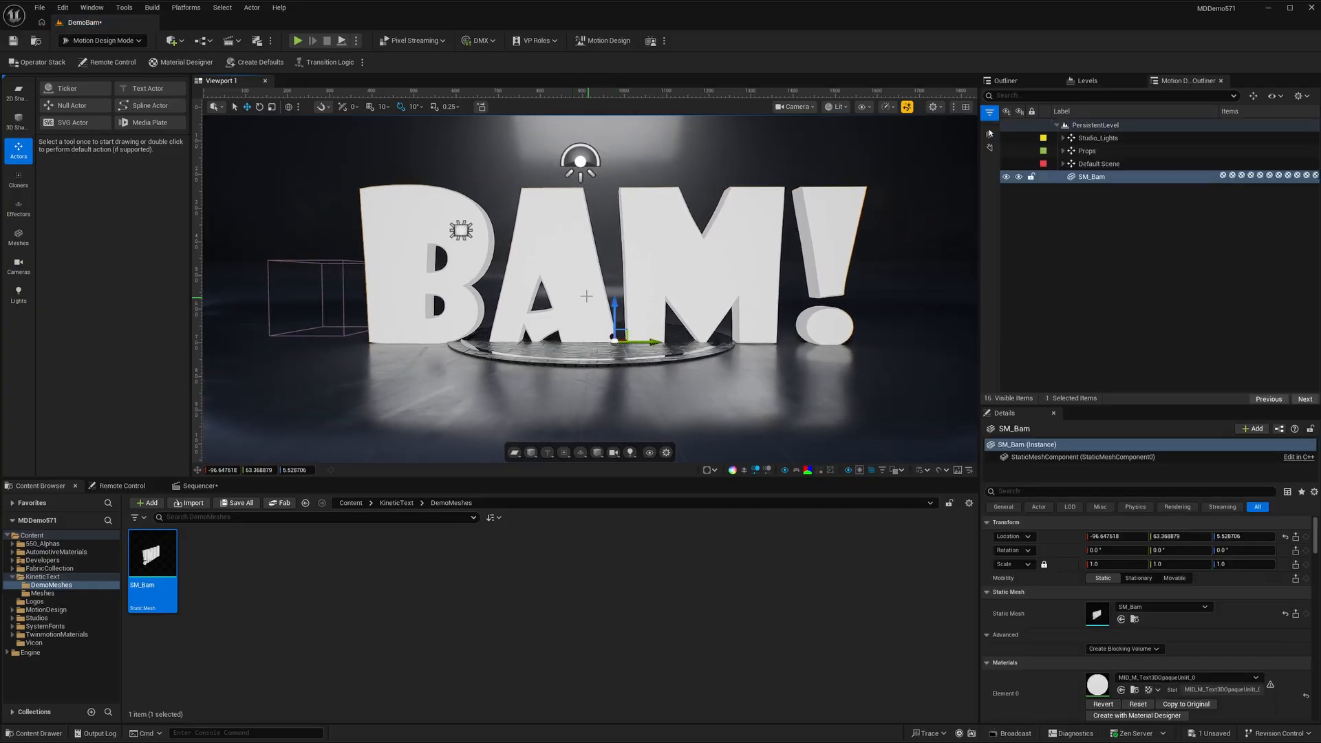
{"action": "left_click_drag", "start_coordinate": [617, 305], "coordinate": [618, 298]}
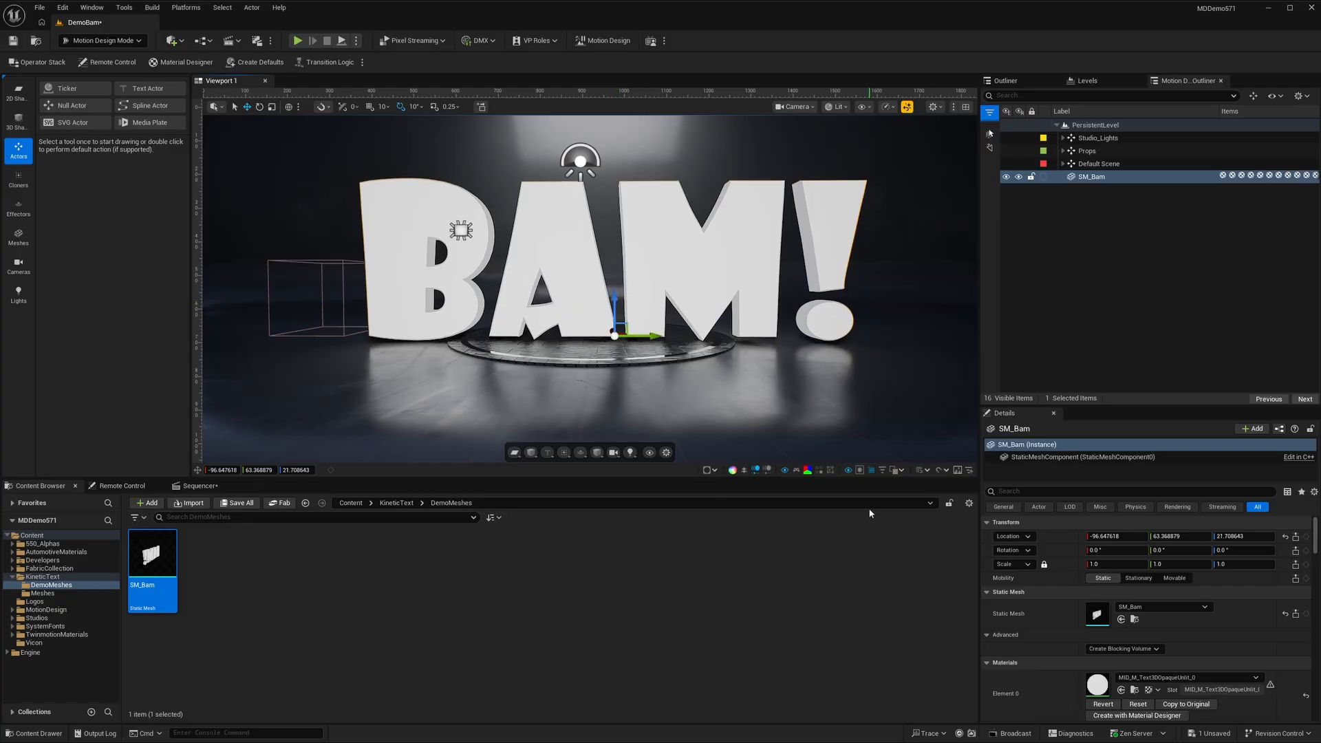
{"action": "left_click", "coordinate": [1116, 538]}
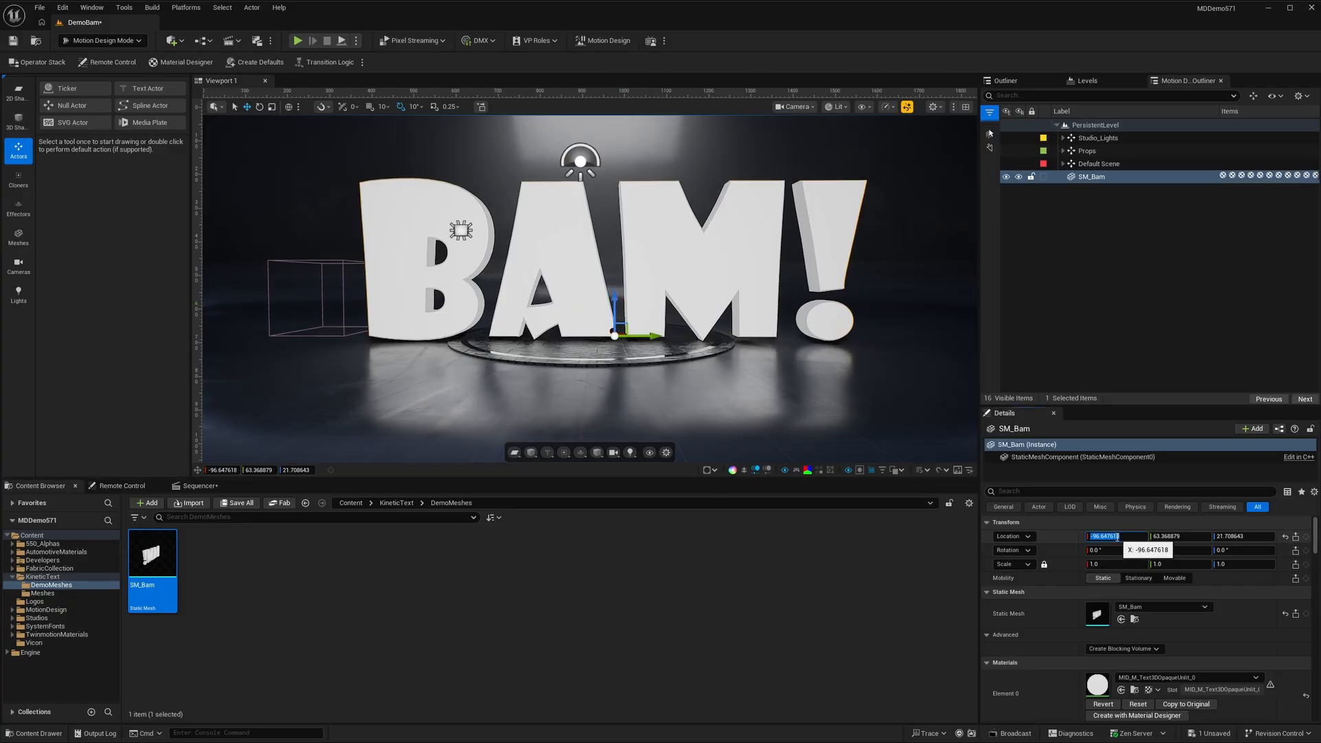
{"action": "type", "text": "0"}
{"action": "key", "text": "Tab"}
{"action": "type", "text": "0"}
{"action": "key", "text": "Tab"}
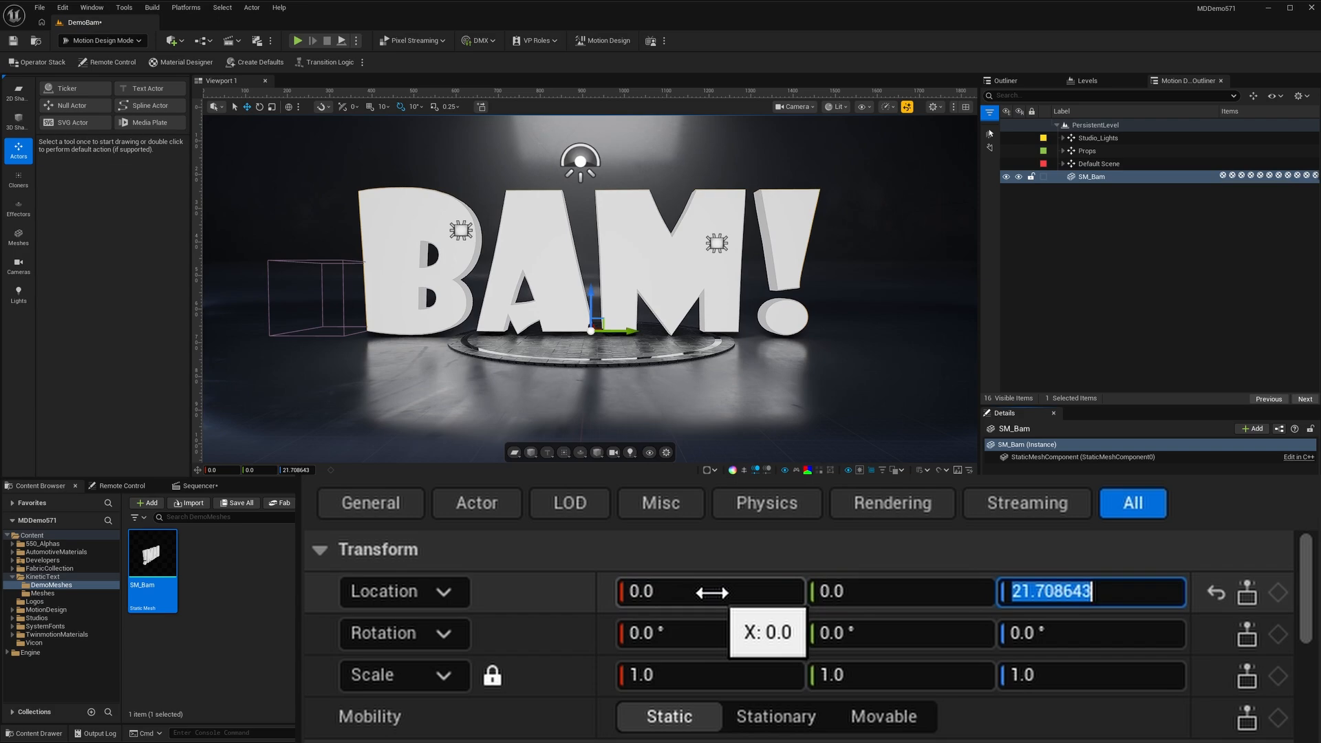
{"action": "type", "text": "20"}
{"action": "key", "text": "Return"}
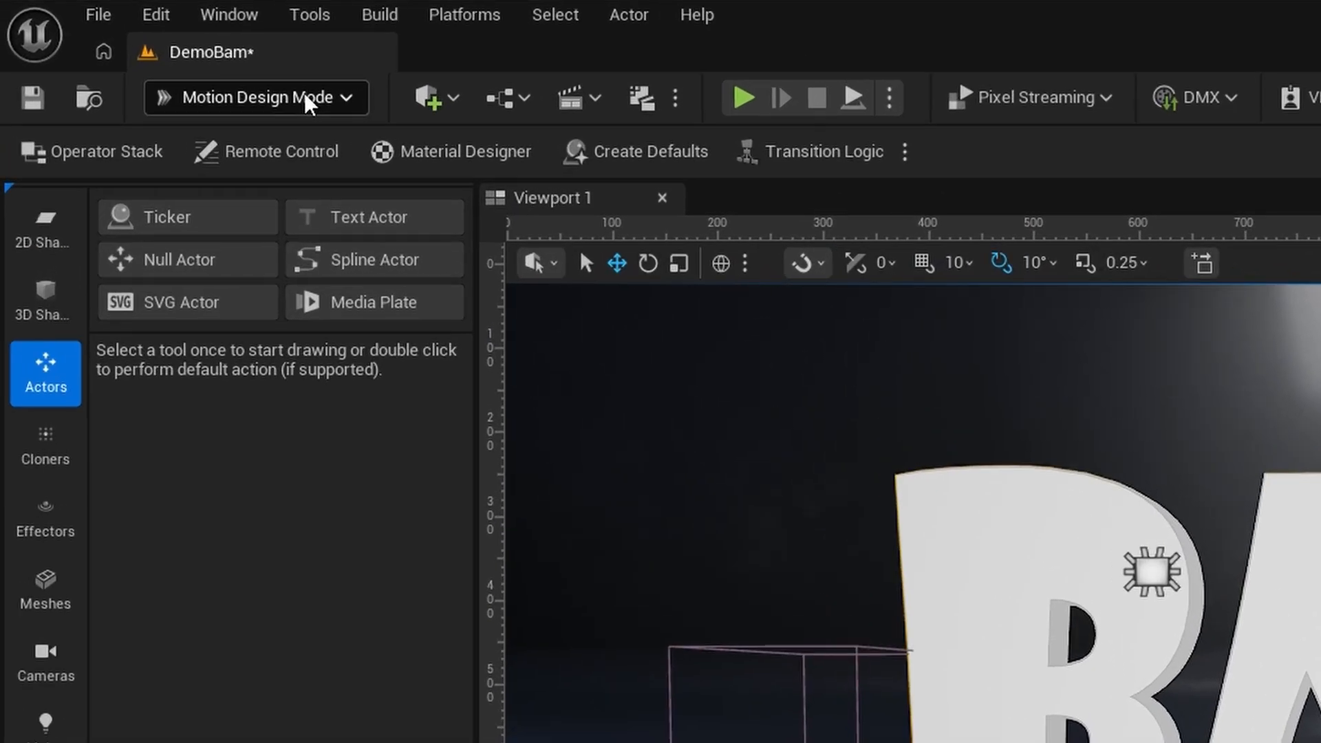
- Switch to Modeling mode and start the Tri Select tool on the SM_Bam mesh
{"action": "left_click", "coordinate": [124, 41]}
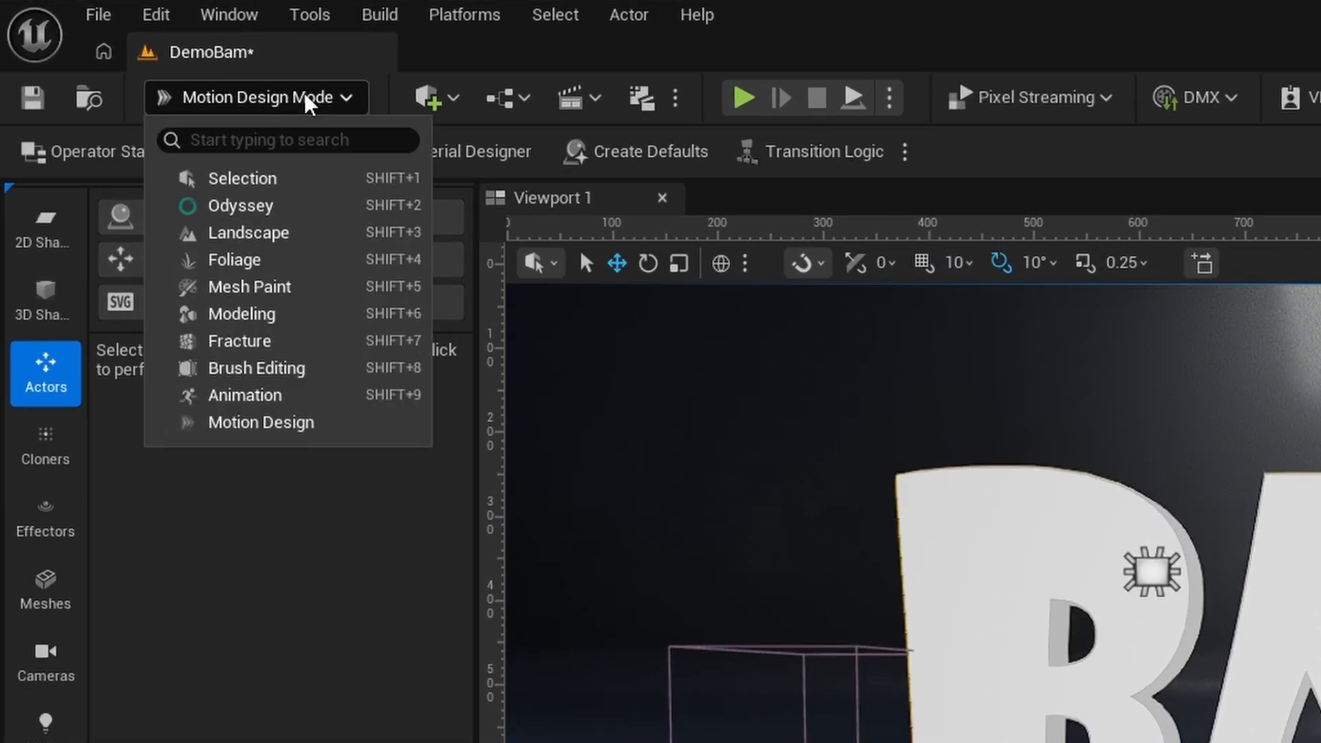
{"action": "left_click", "coordinate": [260, 317]}
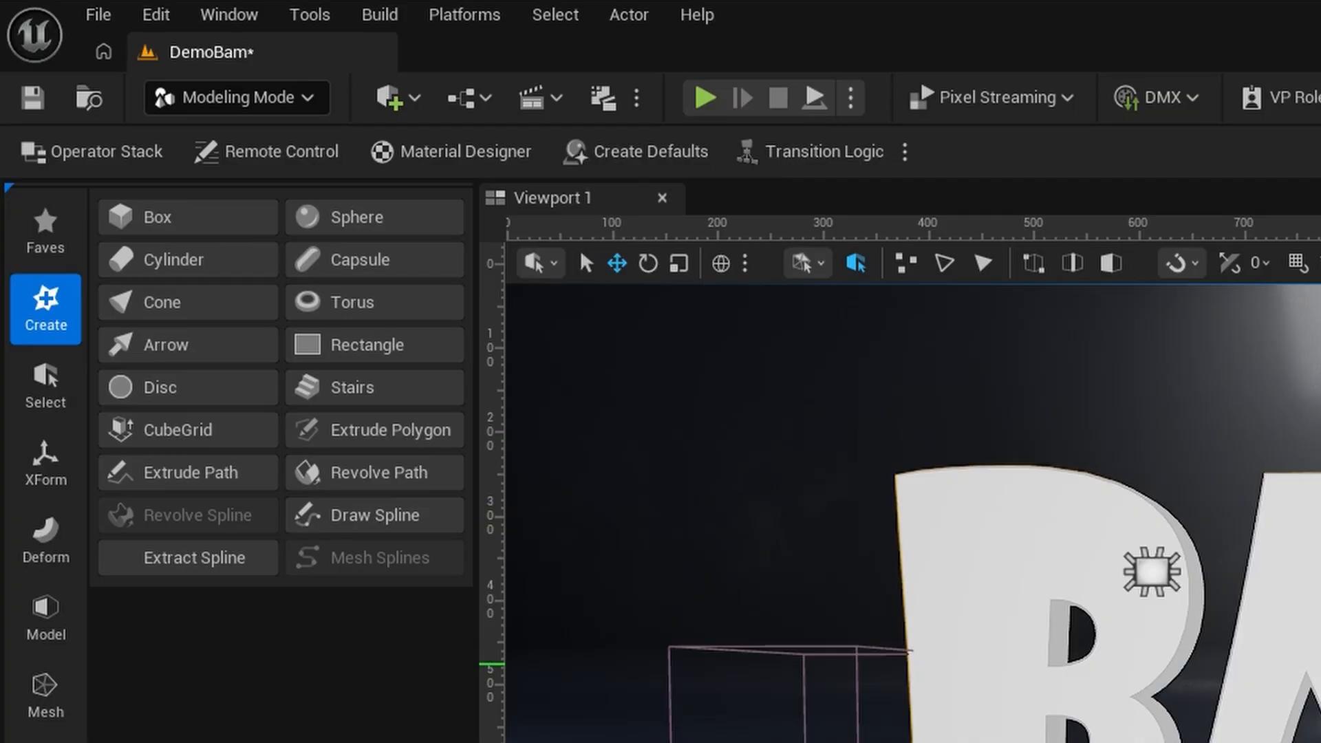
{"action": "left_click", "coordinate": [44, 379]}
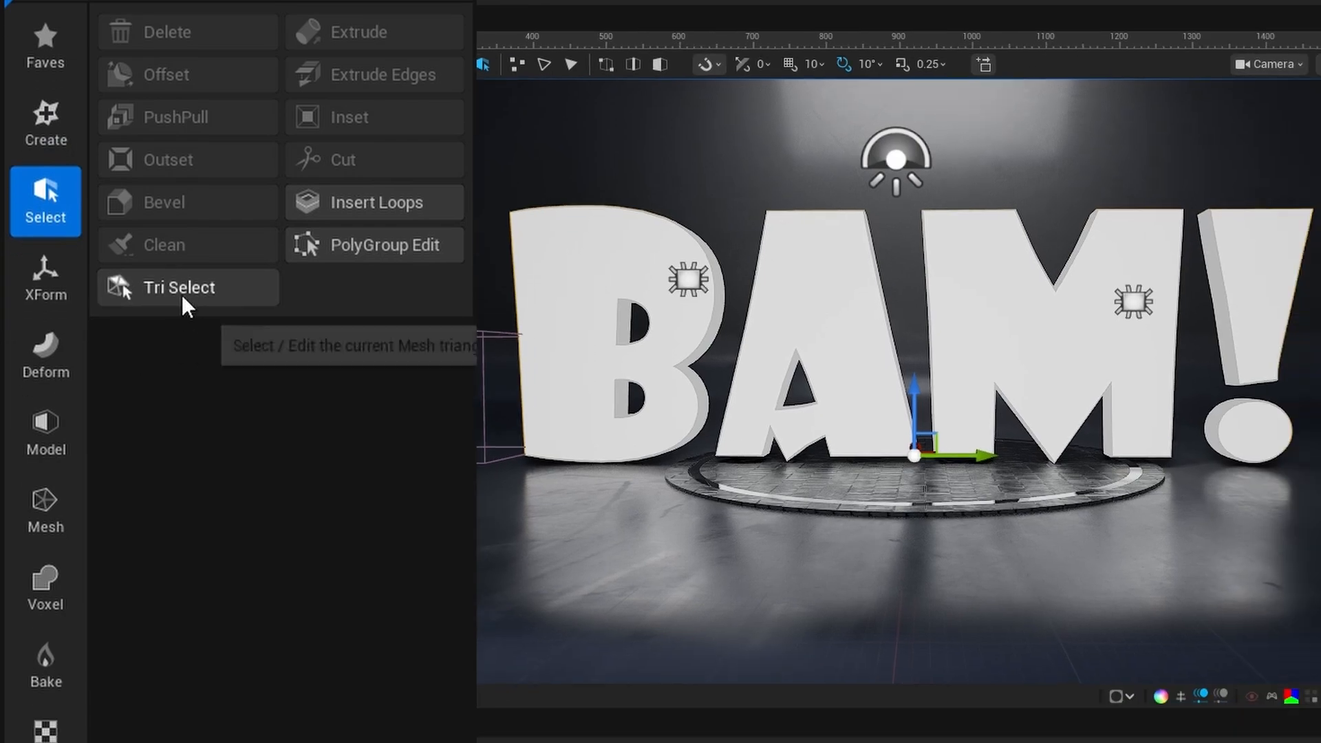
{"action": "left_click", "coordinate": [179, 472]}
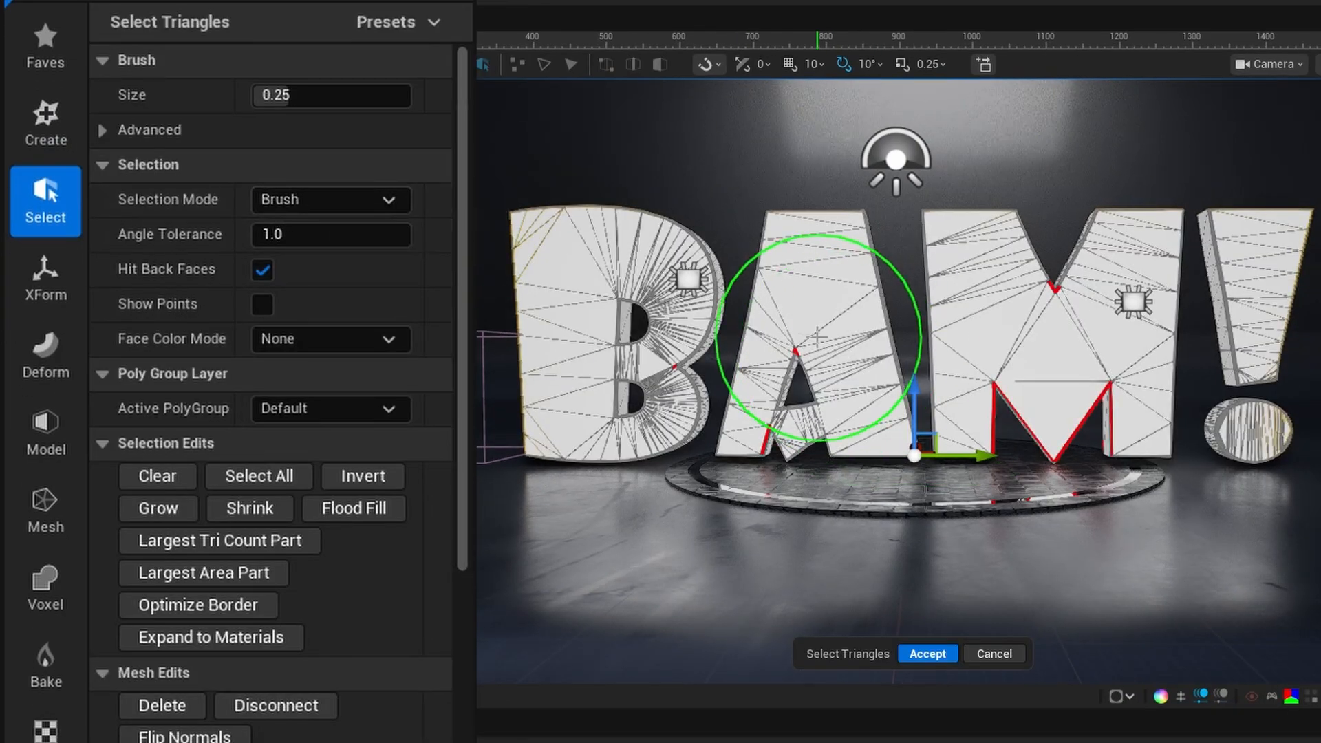
- Select the whole letter B with the All Connected selection mode and separate it into its own mesh
{"action": "mouse_move", "coordinate": [592, 289]}
{"action": "left_mouse_down"}
{"action": "mouse_move", "coordinate": [578, 260]}
{"action": "mouse_move", "coordinate": [634, 271]}
{"action": "mouse_move", "coordinate": [613, 275]}
{"action": "mouse_move", "coordinate": [644, 303]}
{"action": "mouse_move", "coordinate": [605, 331]}
{"action": "mouse_move", "coordinate": [599, 412]}
{"action": "mouse_move", "coordinate": [619, 399]}
{"action": "mouse_move", "coordinate": [666, 416]}
{"action": "mouse_move", "coordinate": [671, 338]}
{"action": "left_mouse_up"}
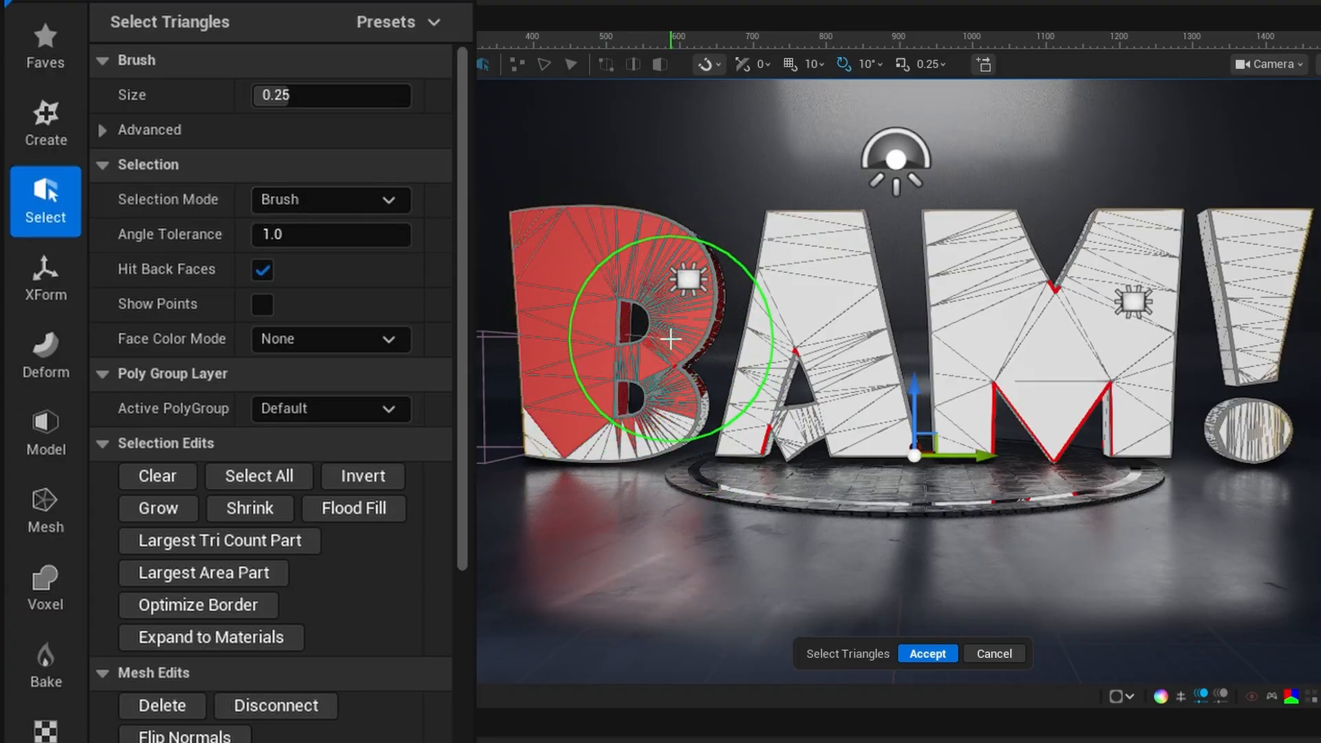
{"action": "left_click", "coordinate": [155, 482]}
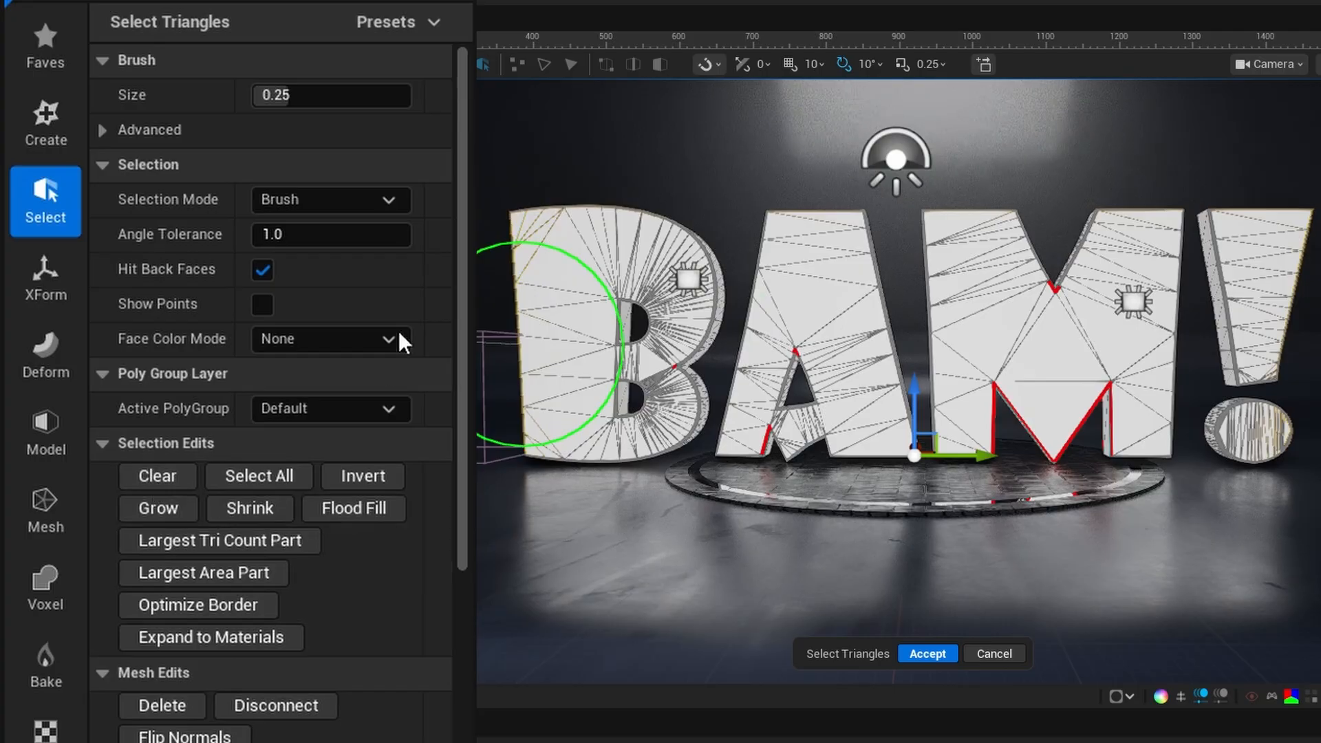
{"action": "left_click", "coordinate": [363, 199]}
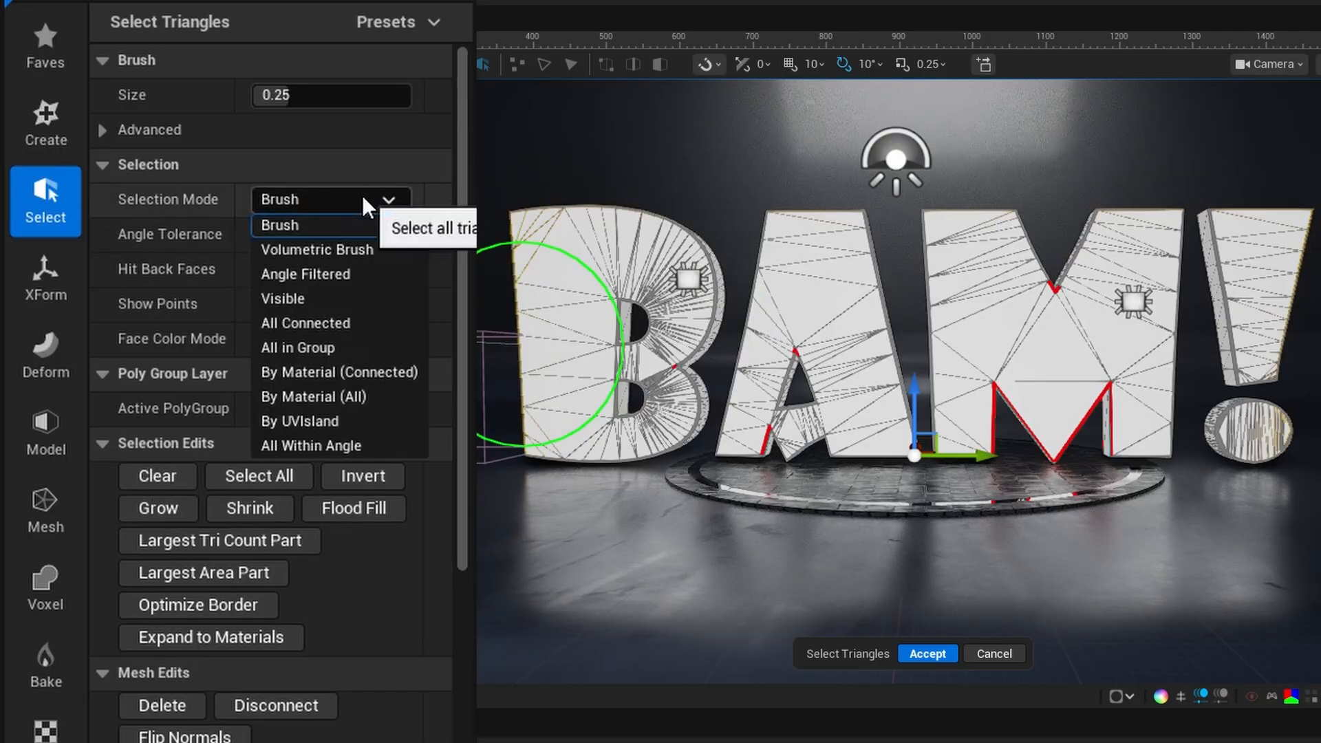
{"action": "left_click", "coordinate": [319, 324]}
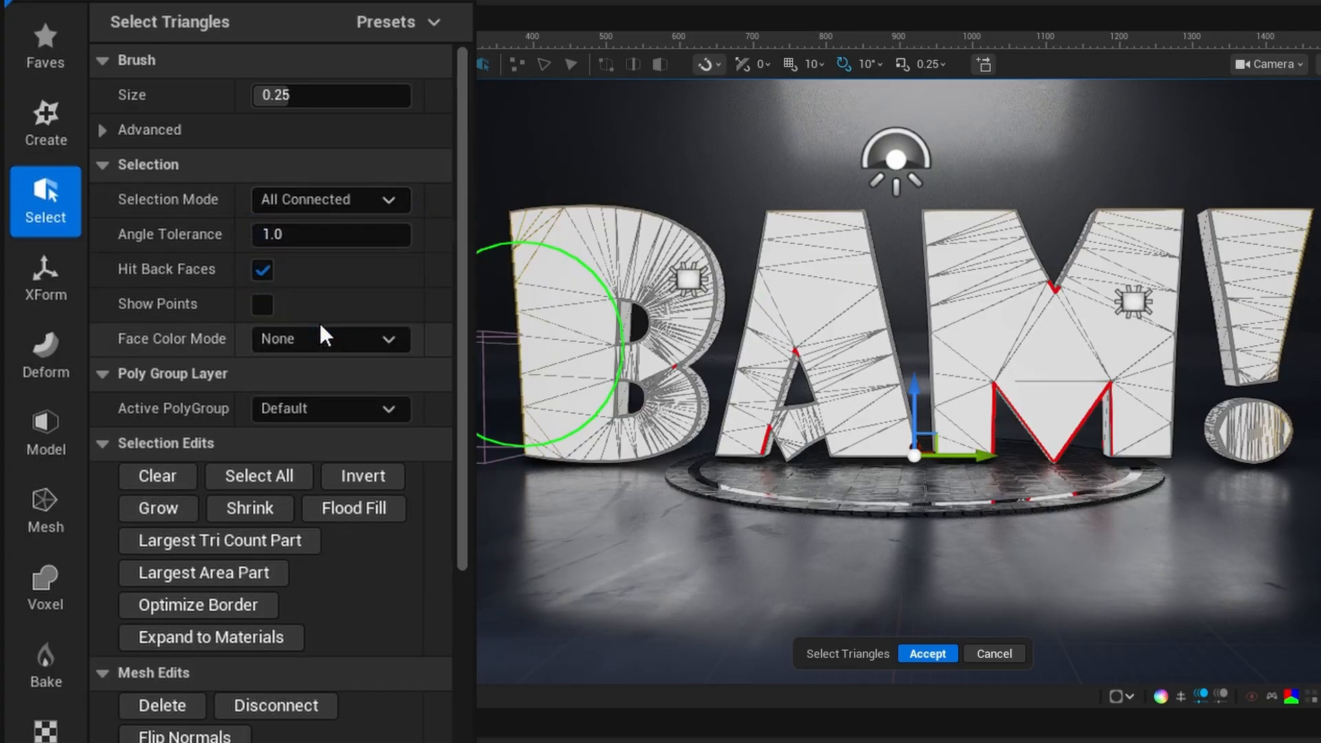
{"action": "left_click", "coordinate": [528, 238]}
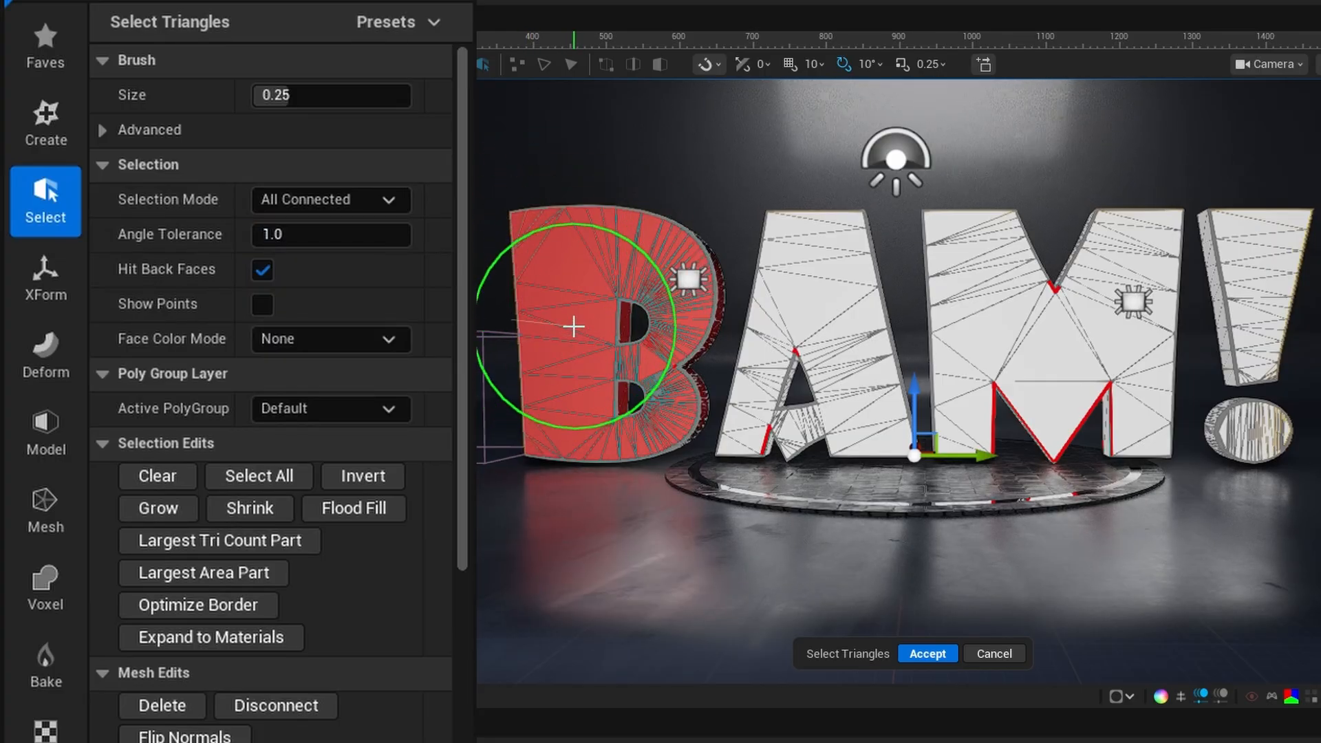
{"action": "left_click", "coordinate": [43, 432]}
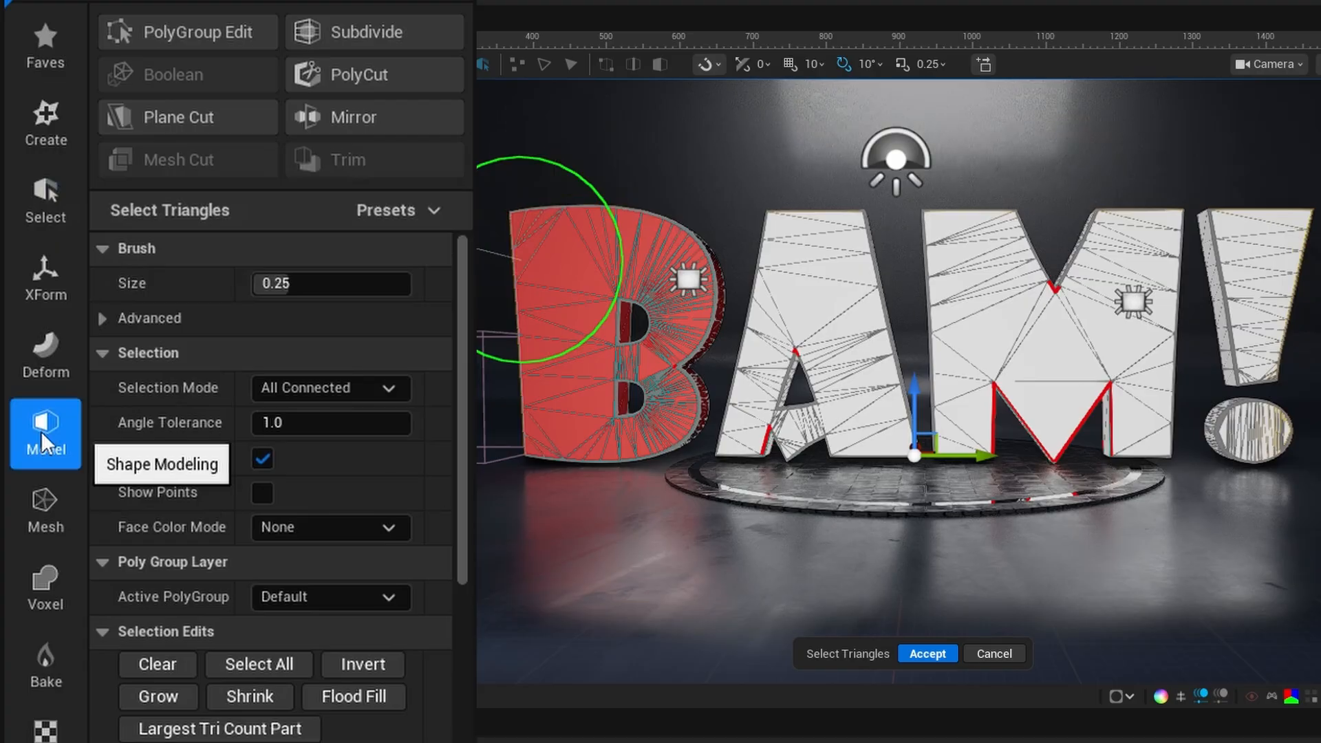
{"action": "scroll", "coordinate": [389, 702], "scroll_direction": "down", "scroll_amount": 5}
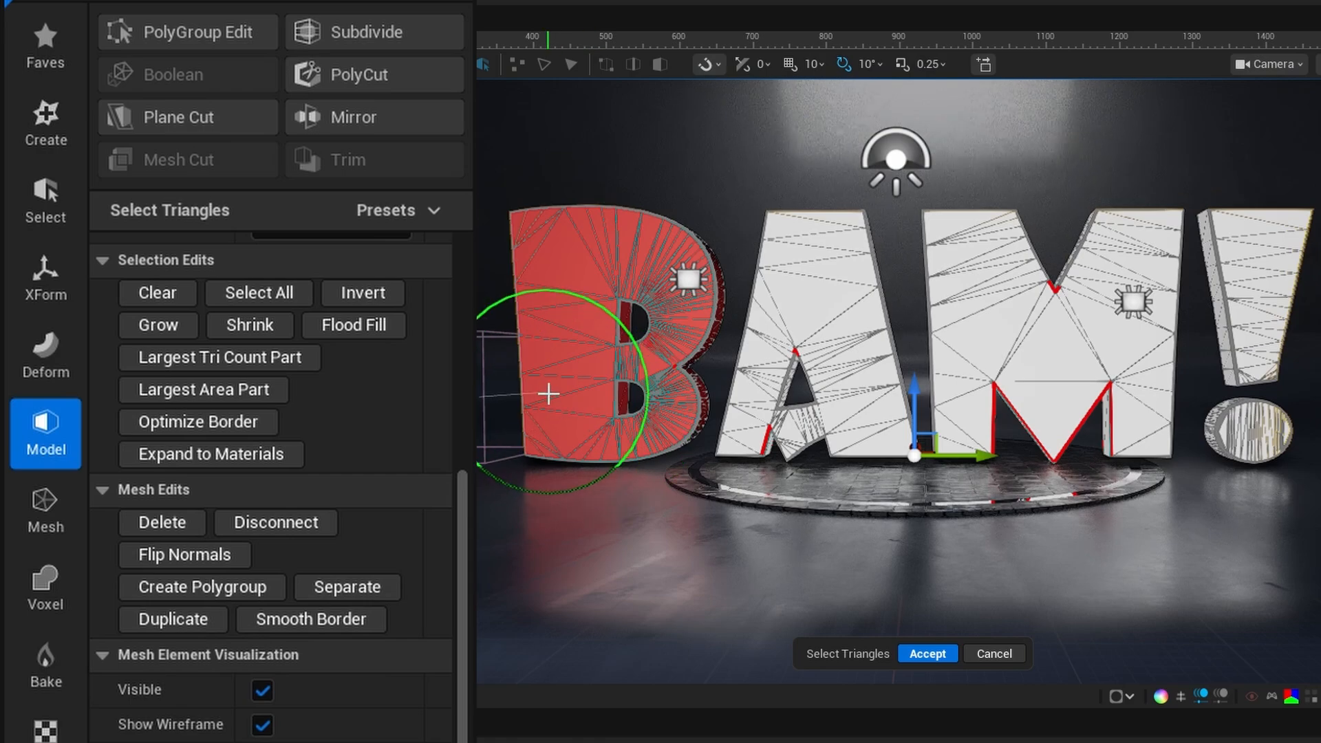
{"action": "left_click", "coordinate": [354, 583]}
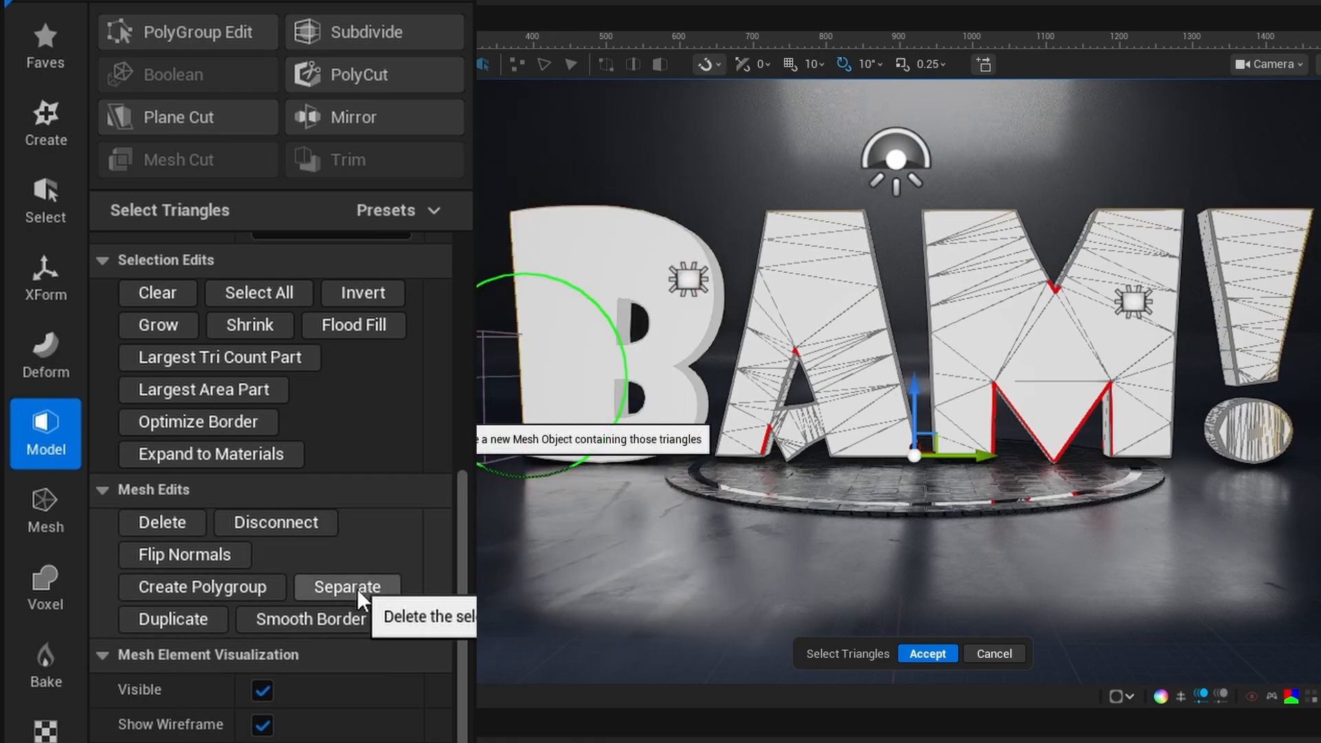
- Separate the letters A and M into their own meshes and accept the triangle selection edits
{"action": "left_click", "coordinate": [793, 320]}
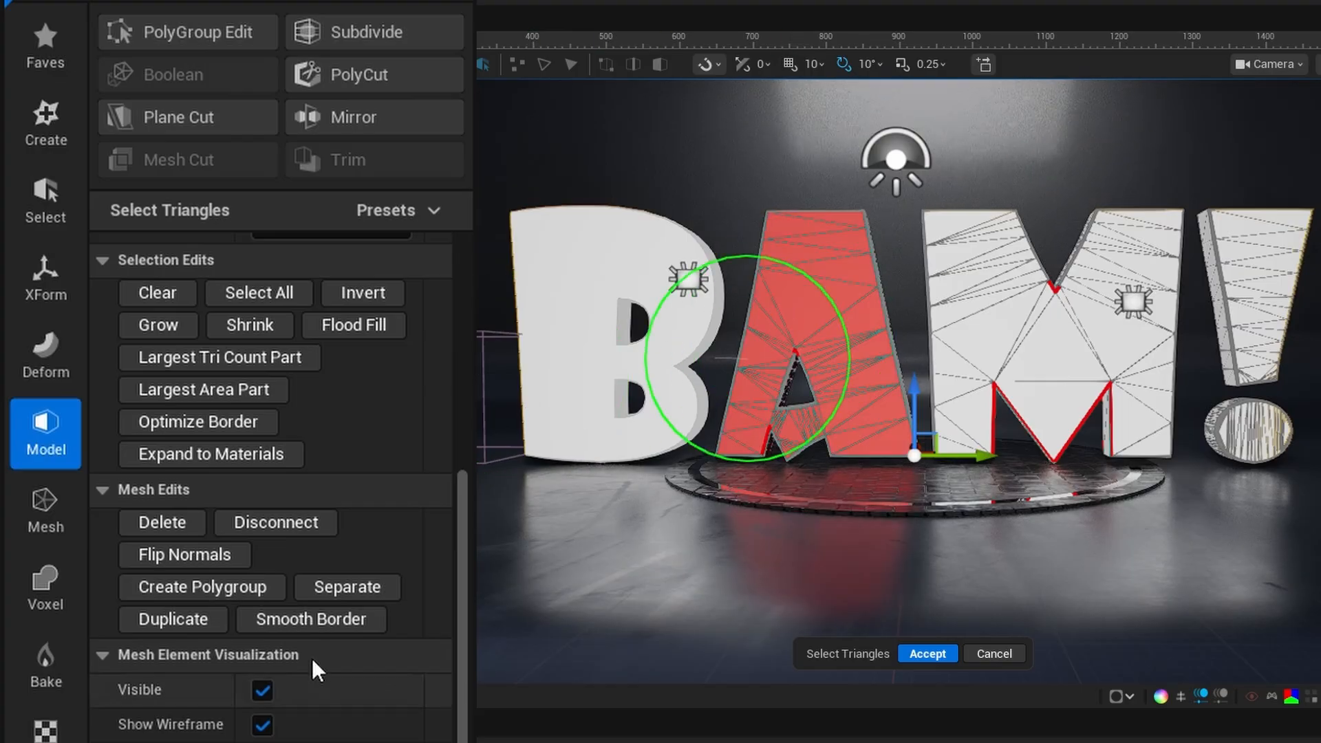
{"action": "left_click", "coordinate": [366, 597]}
{"action": "left_click", "coordinate": [939, 351]}
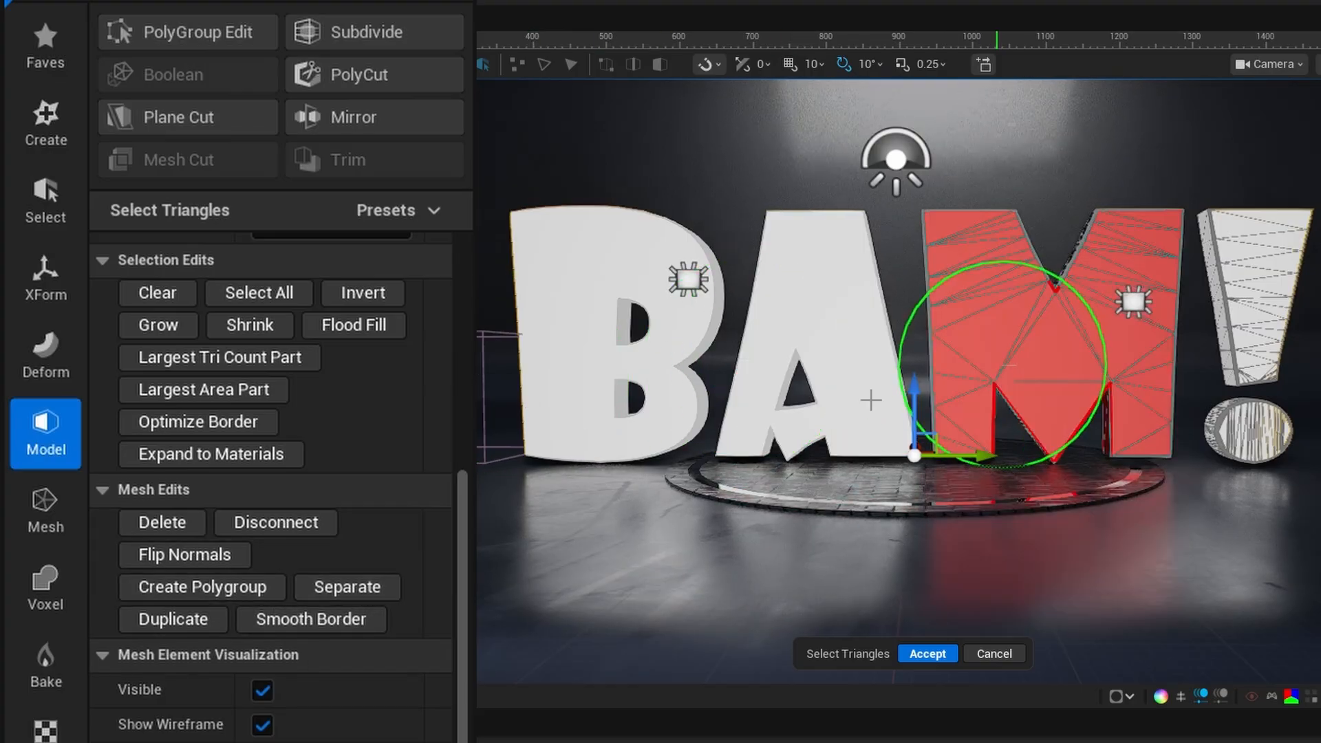
{"action": "left_click", "coordinate": [372, 588]}
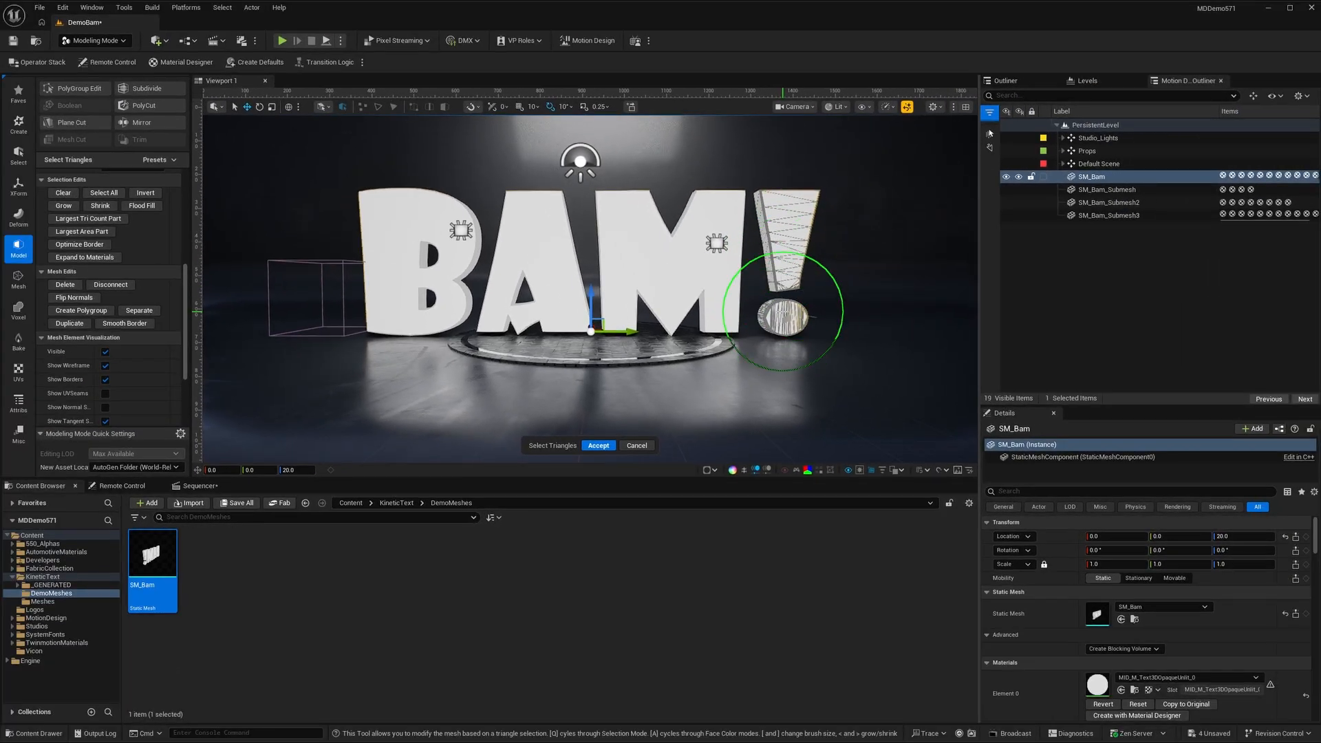
{"action": "left_click_drag", "start_coordinate": [783, 311], "coordinate": [785, 263]}
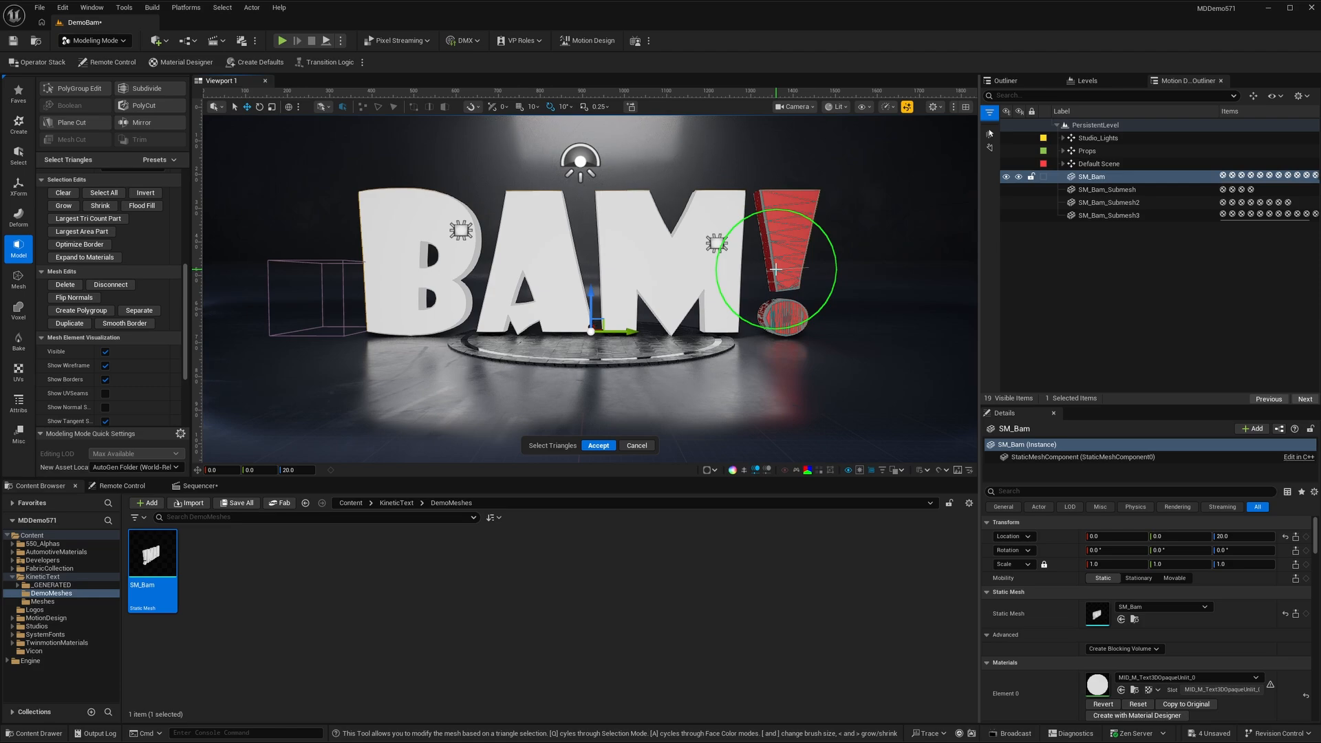
{"action": "left_click", "coordinate": [597, 445]}
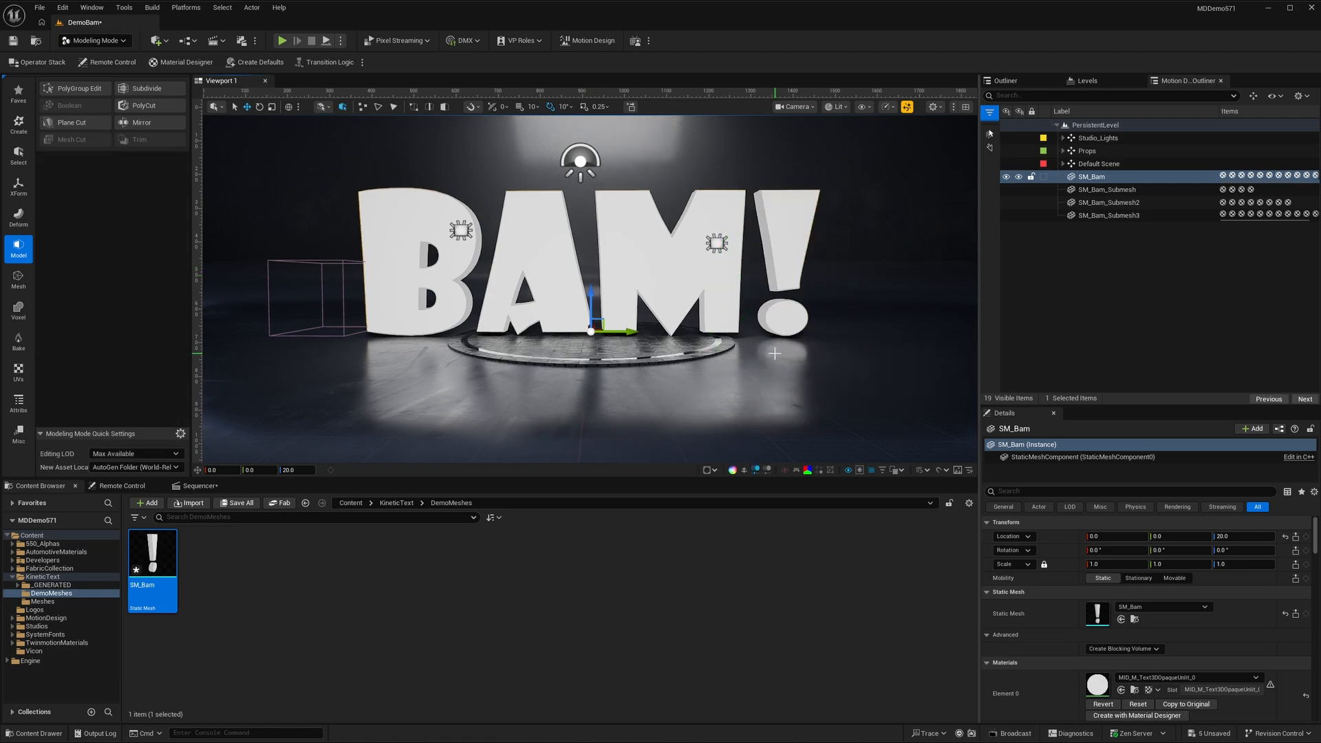
- Check which letter each of the separated SM_Bam submeshes holds
{"action": "left_click", "coordinate": [1089, 192]}
{"action": "left_click", "coordinate": [1091, 203]}
{"action": "left_click", "coordinate": [1094, 216]}
{"action": "left_click", "coordinate": [1094, 204]}
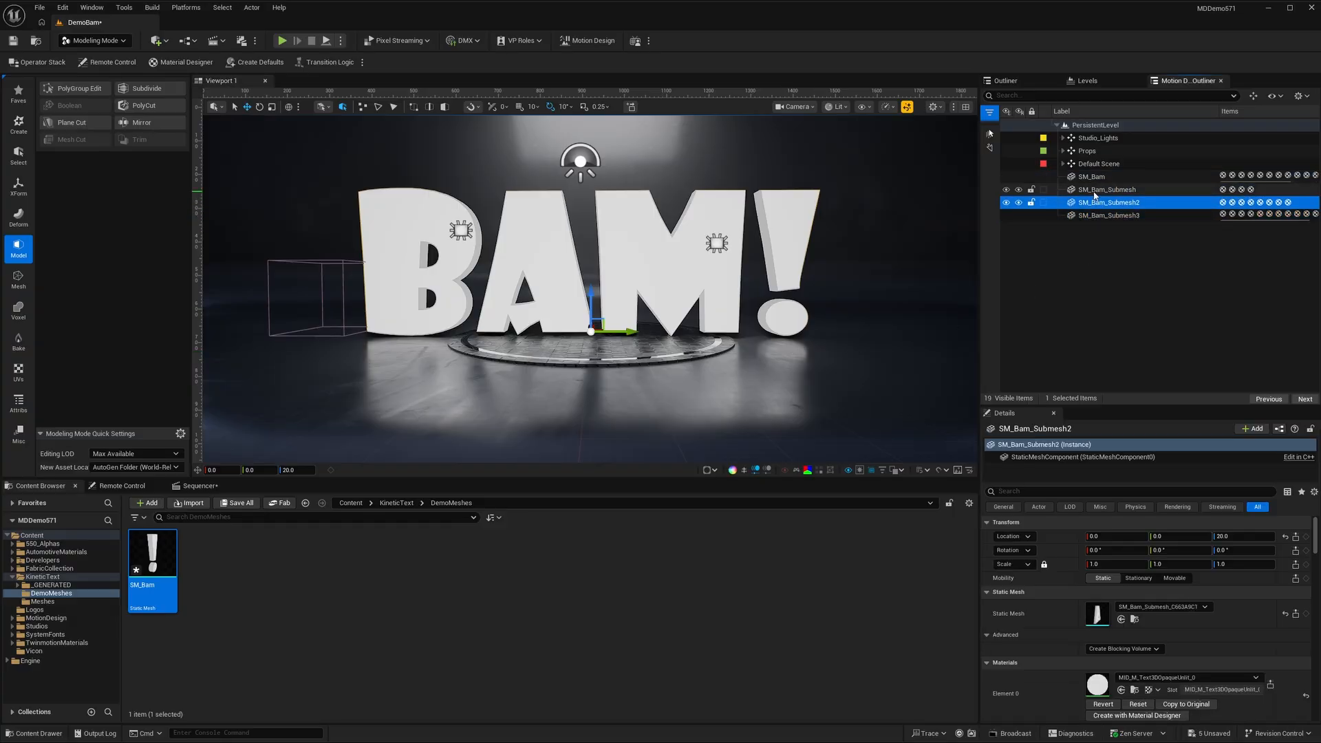
- Locate the generated SM_Bam_Submesh asset in the PixelProf folder and move all three submesh assets into DemoMeshes
{"action": "left_click", "coordinate": [1095, 192]}
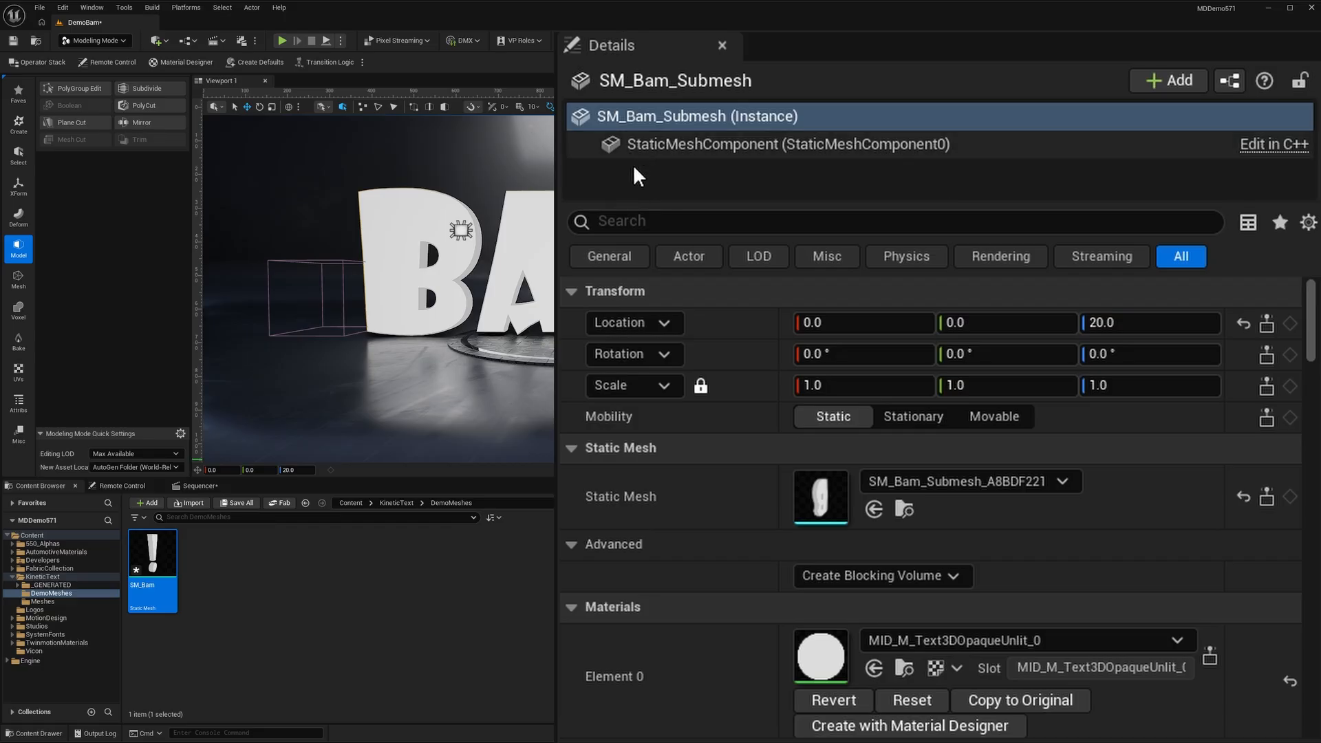
{"action": "left_click", "coordinate": [913, 512]}
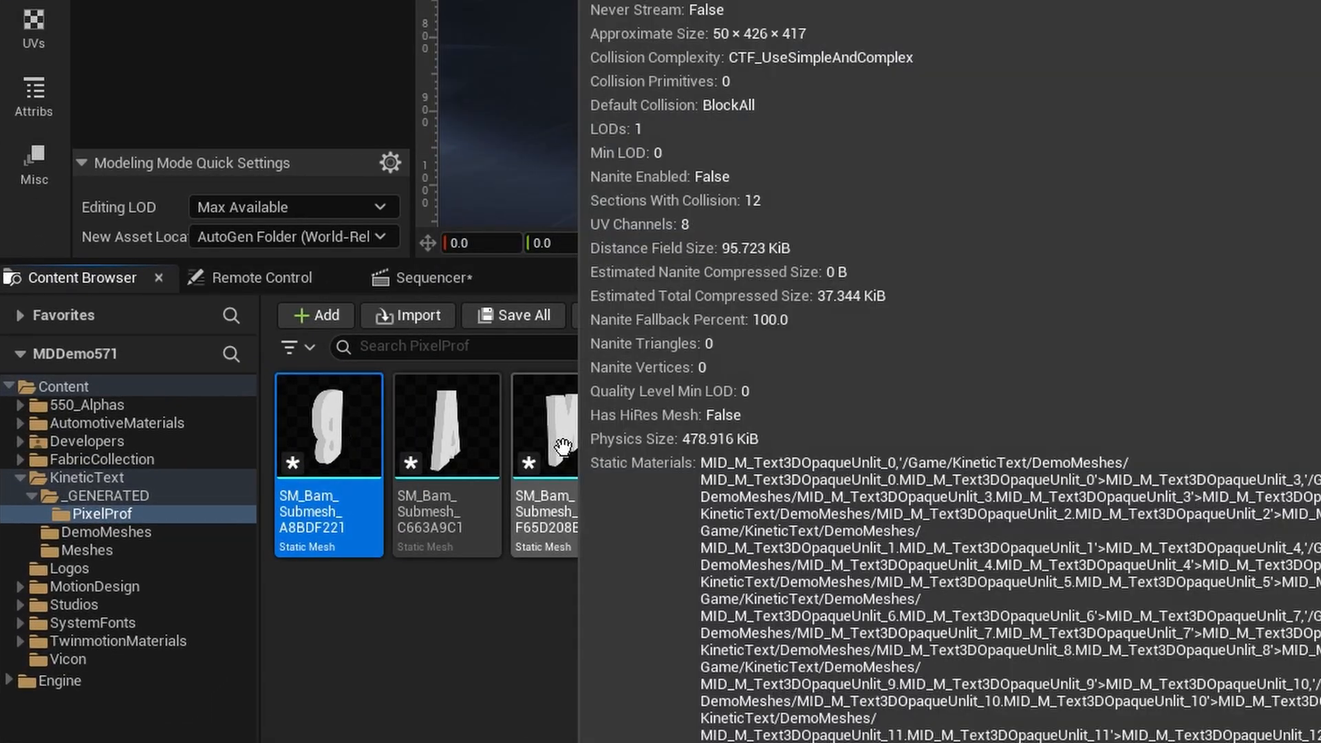
{"action": "left_click", "coordinate": [611, 453], "text": "shift"}
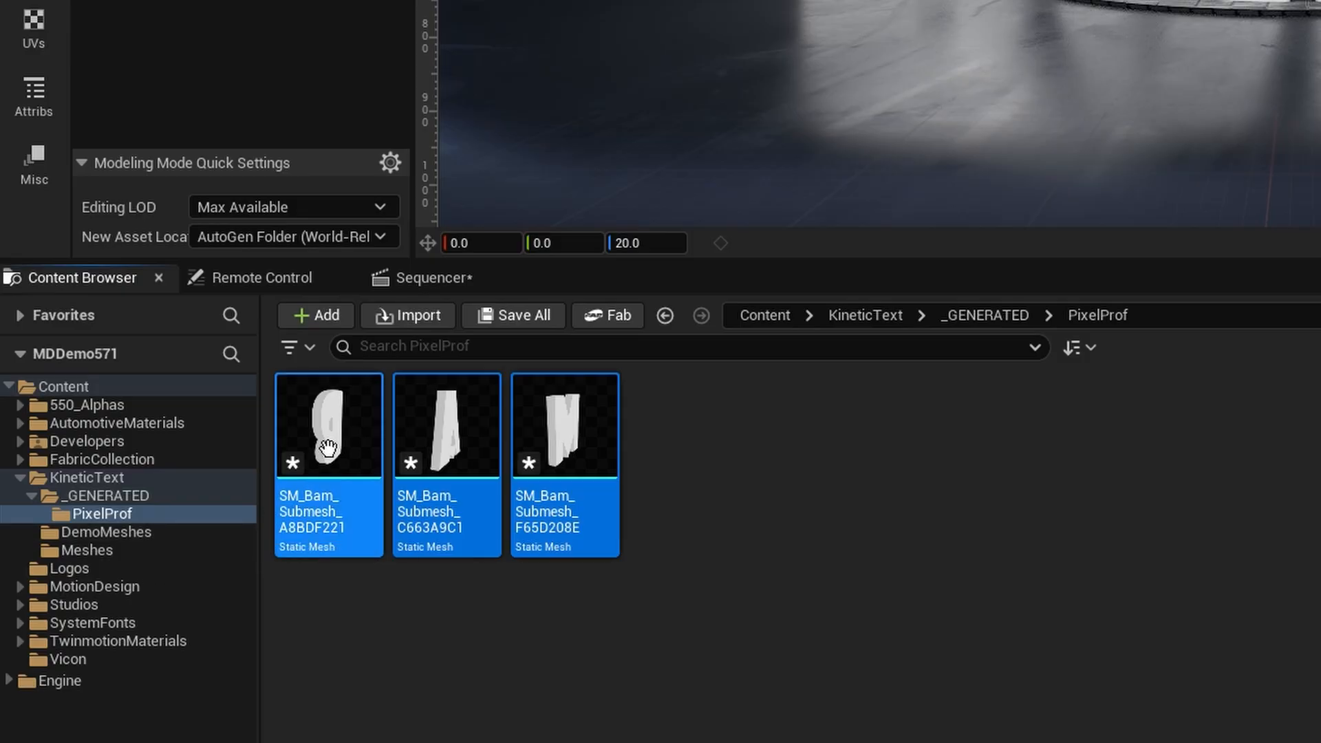
{"action": "left_click_drag", "start_coordinate": [294, 466], "coordinate": [151, 536]}
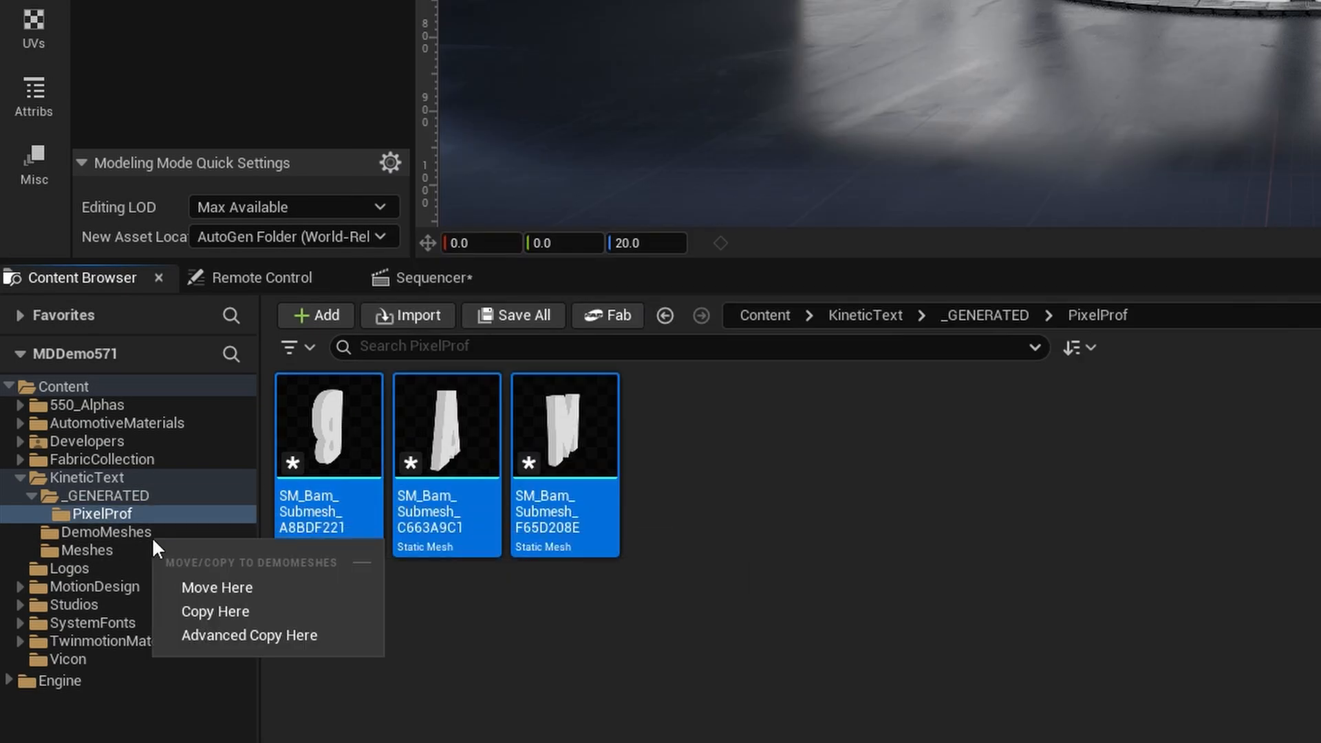
{"action": "left_click", "coordinate": [206, 589]}
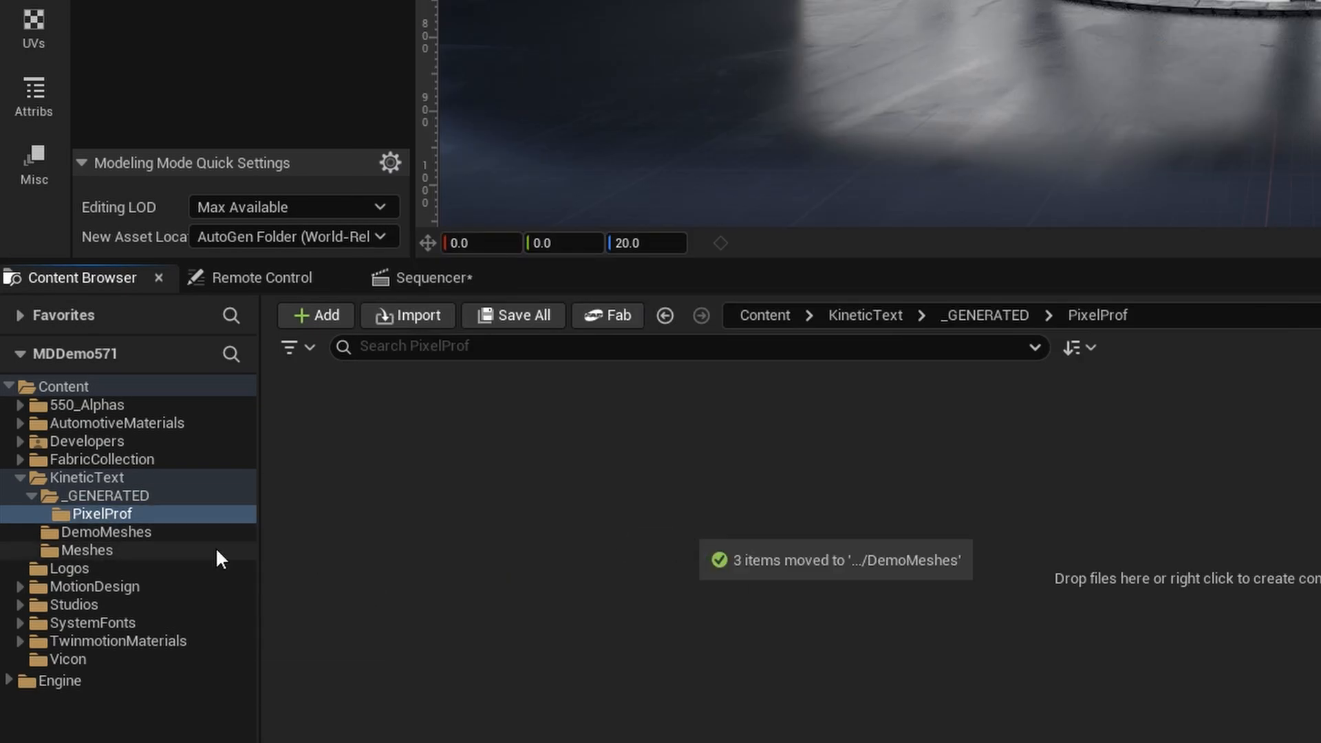
- In the DemoMeshes folder, rename the letter B submesh asset as SM_B
{"action": "left_click", "coordinate": [129, 527]}
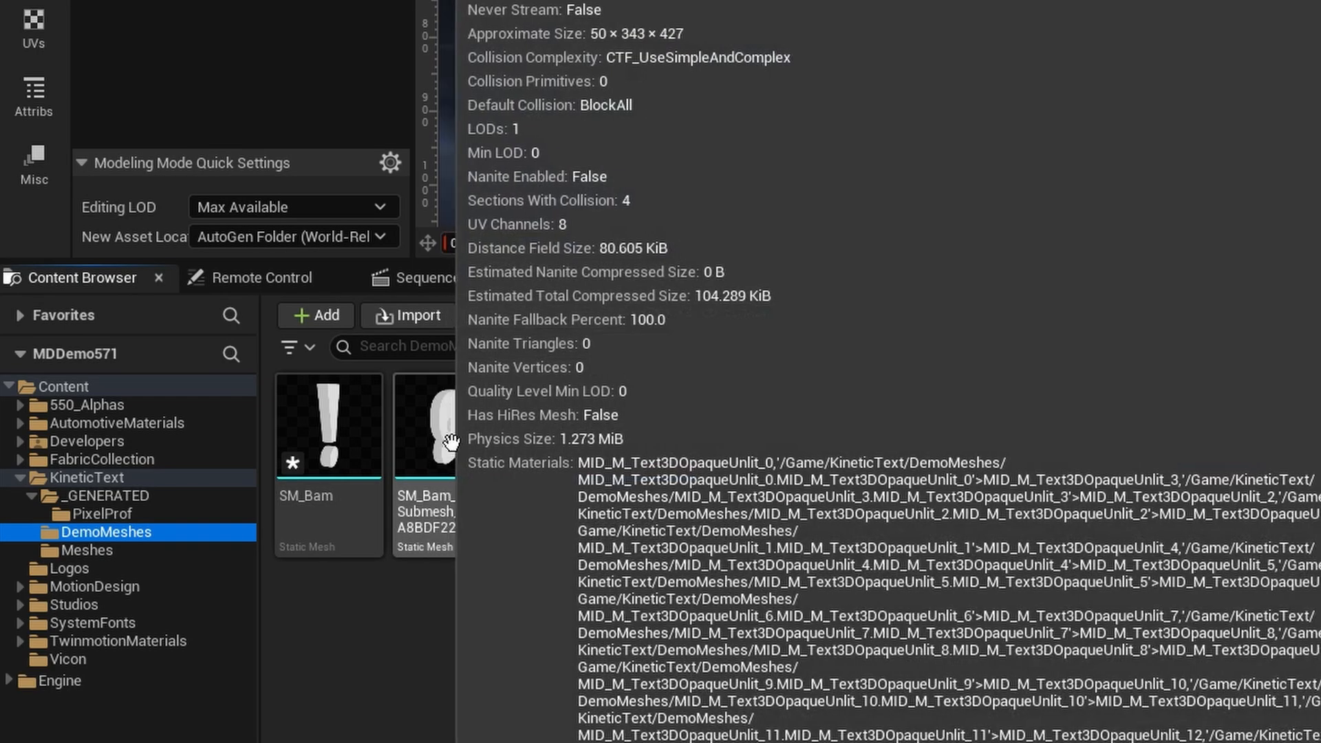
{"action": "left_click", "coordinate": [451, 441]}
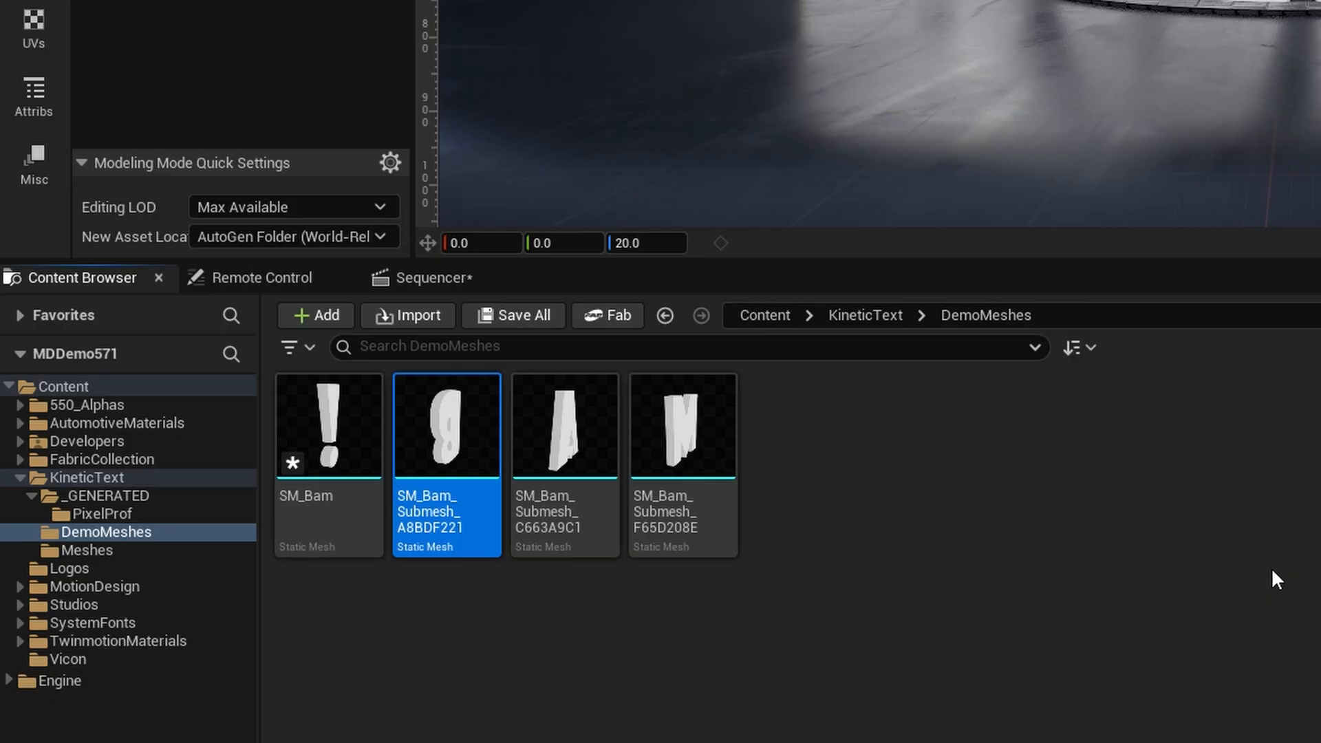
{"action": "key", "text": "F2"}
{"action": "type", "text": "SM_B"}
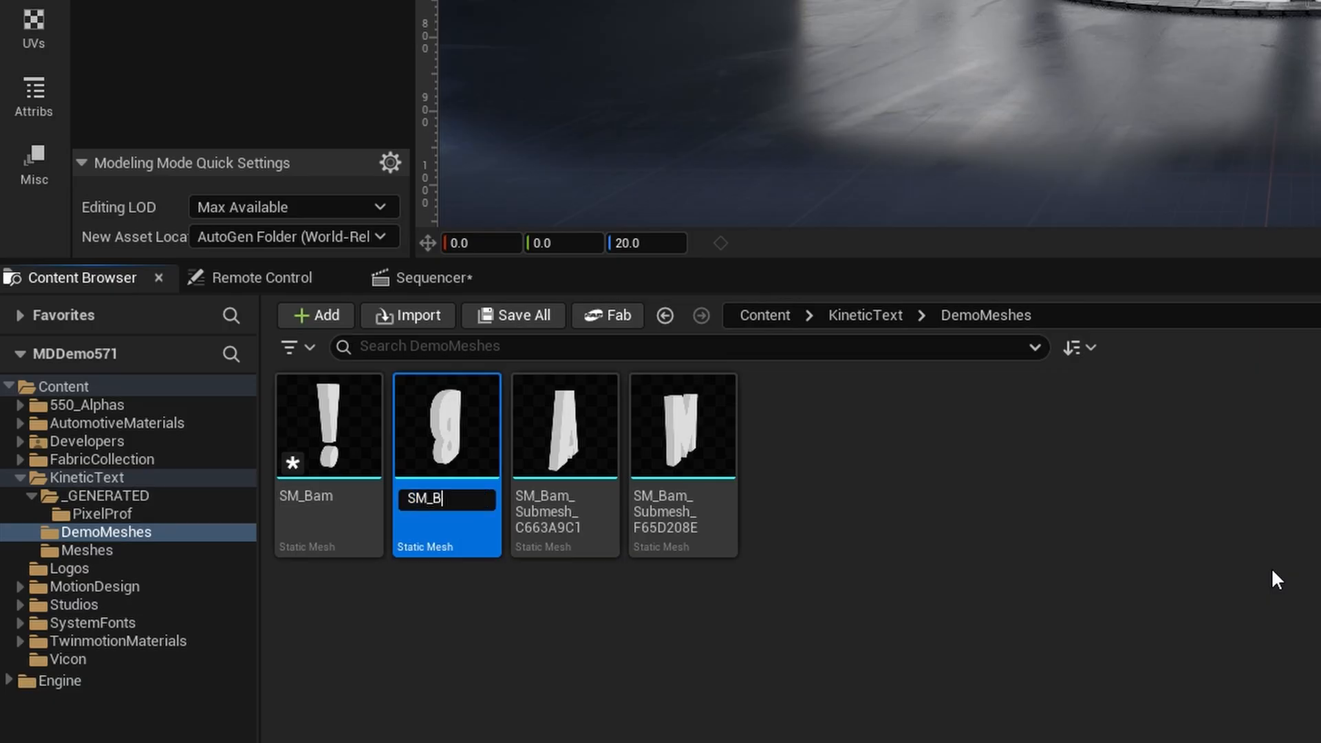
{"action": "key", "text": "Return"}
- Rename the letter A submesh asset as SM_A
{"action": "left_click", "coordinate": [601, 438]}
{"action": "mouse_move", "coordinate": [601, 439]}
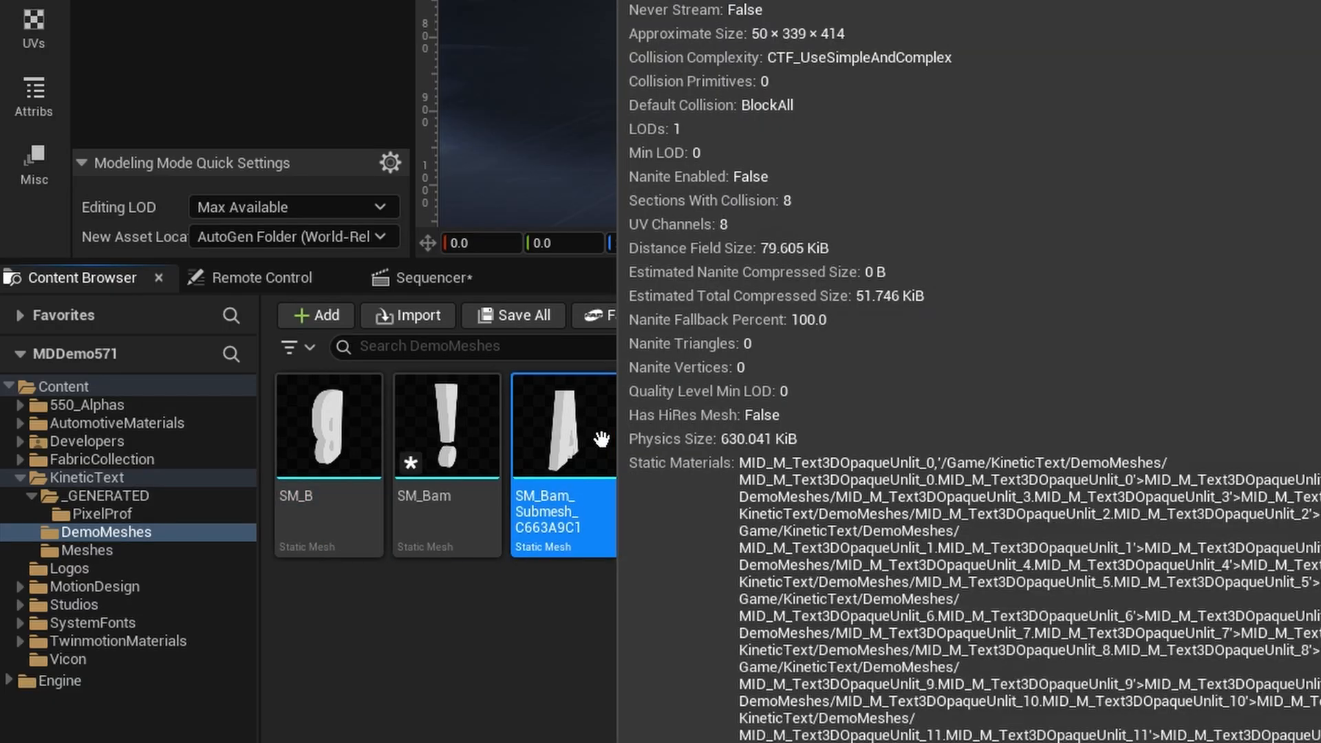
{"action": "key", "text": "F2"}
{"action": "type", "text": "SM_A"}
{"action": "key", "text": "Return"}
- Rename the letter M submesh asset as SM_M and save all modified assets and the level
{"action": "left_click", "coordinate": [684, 441]}
{"action": "key", "text": "F2"}
{"action": "type", "text": "SM"}
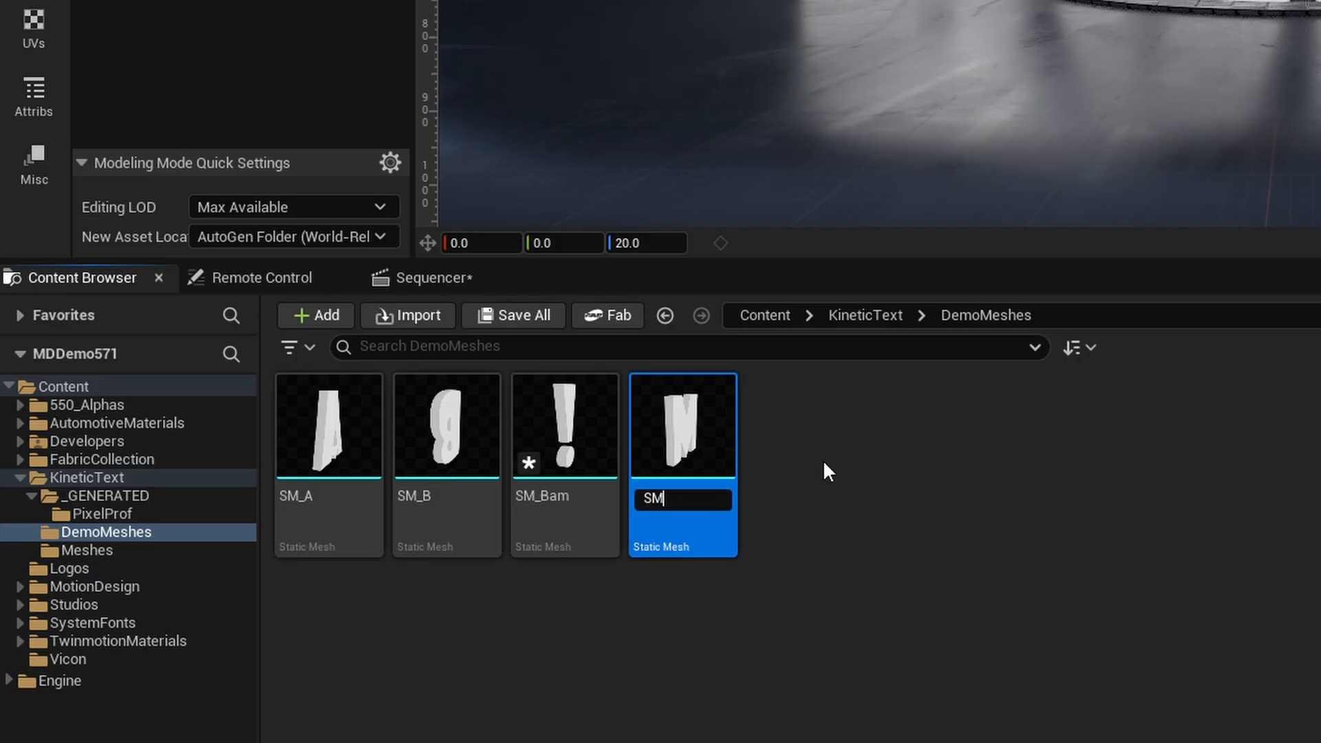
{"action": "type", "text": "_M"}
{"action": "key", "text": "Return"}
{"action": "key", "text": "ctrl+shift+s"}
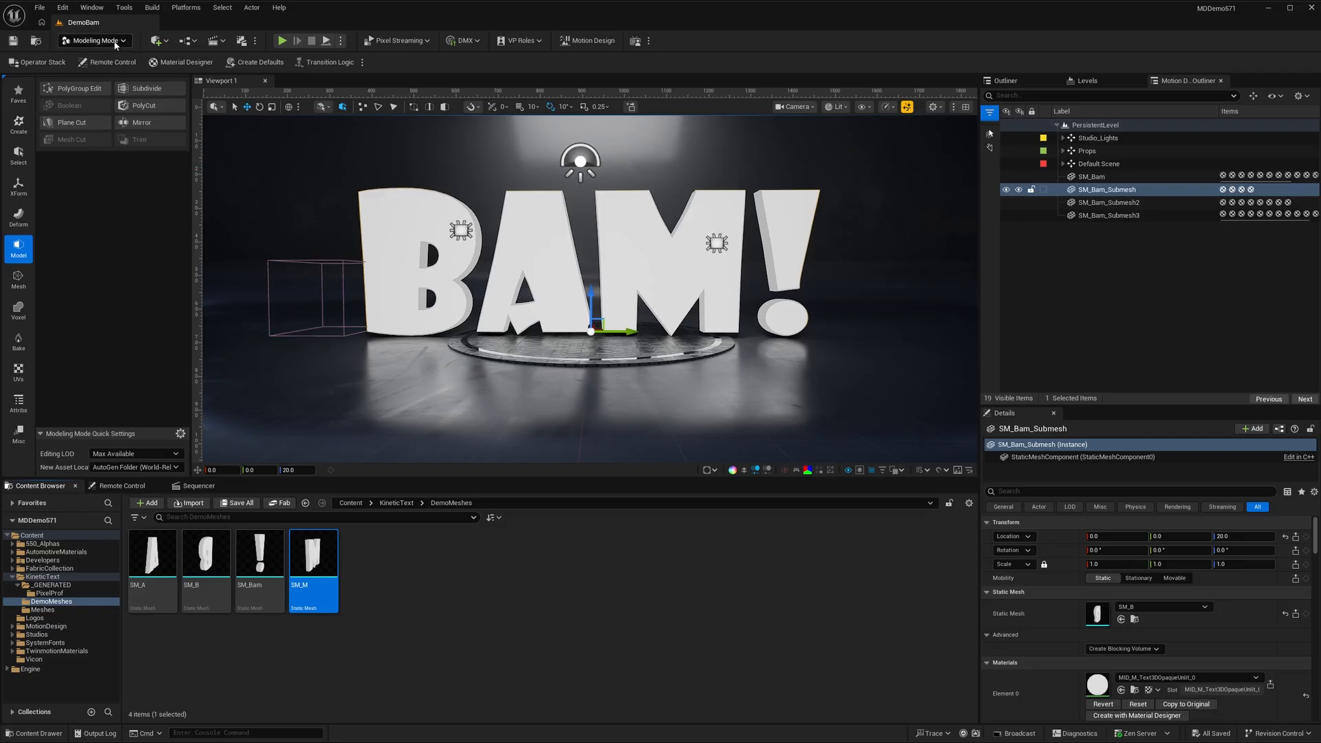
- Use Edit Pivot to place the pivot of the letter B (SM_Bam_Submesh) at its Bottom box position
{"action": "left_click", "coordinate": [18, 187]}
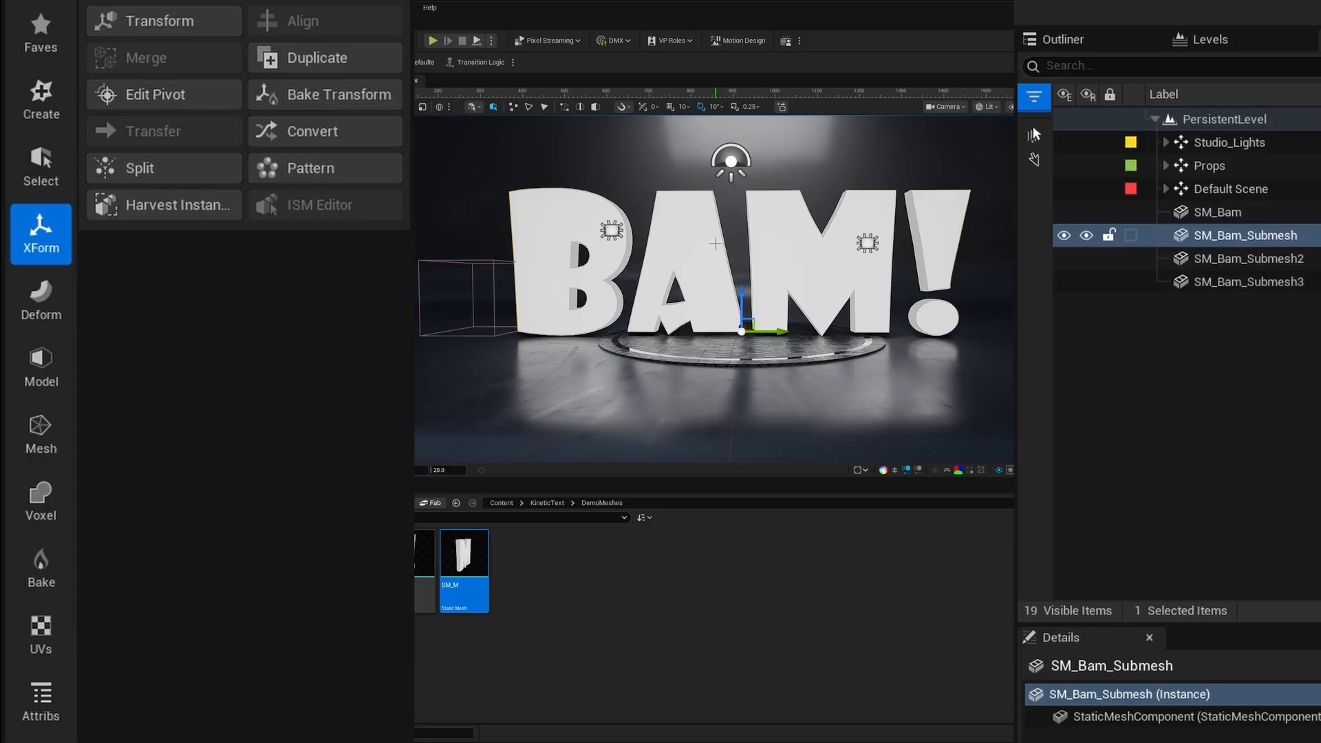
{"action": "left_click", "coordinate": [155, 94]}
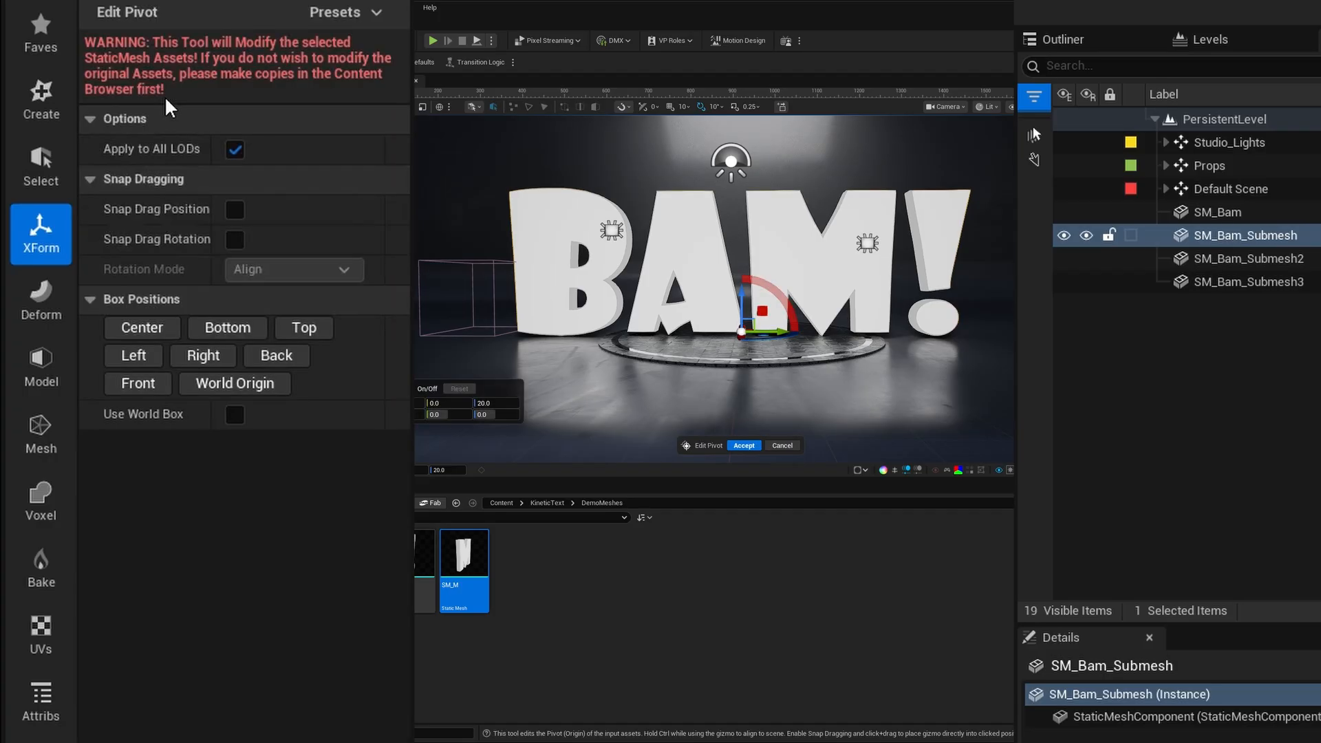
{"action": "left_click", "coordinate": [231, 331]}
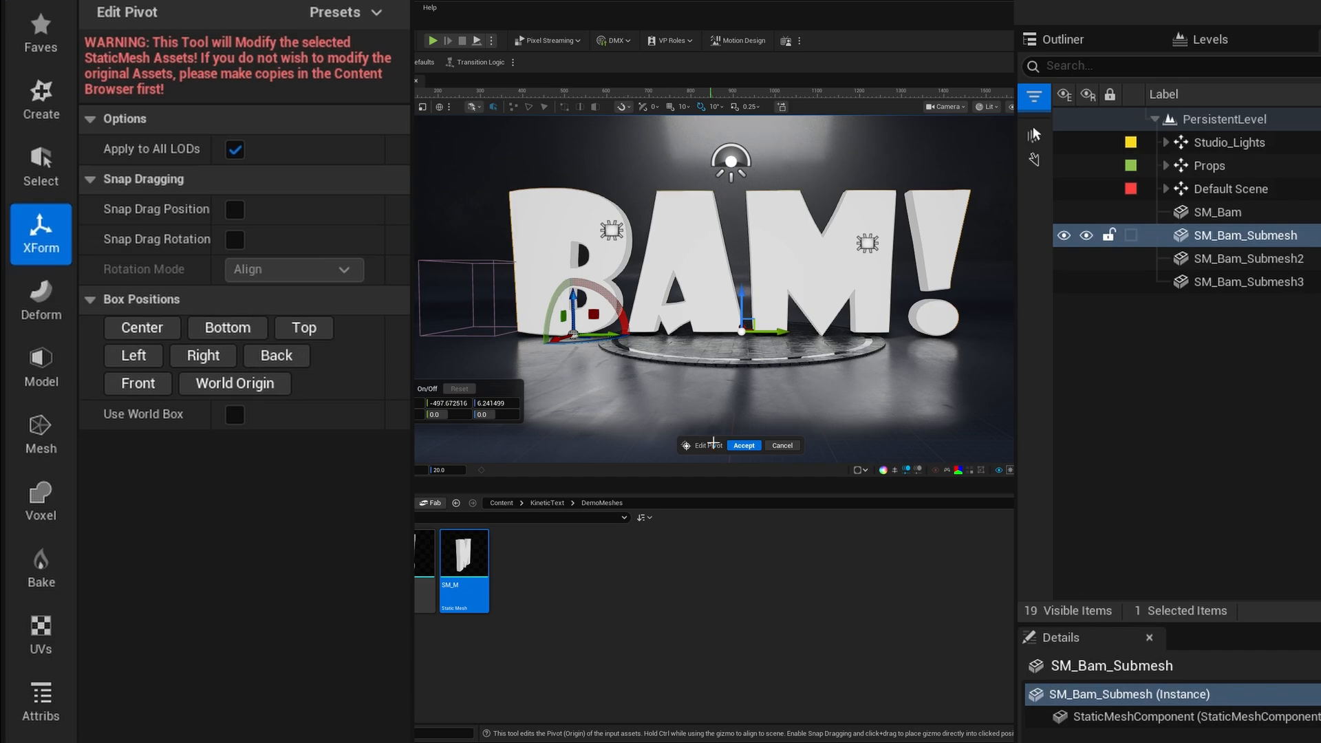
{"action": "left_click", "coordinate": [740, 446]}
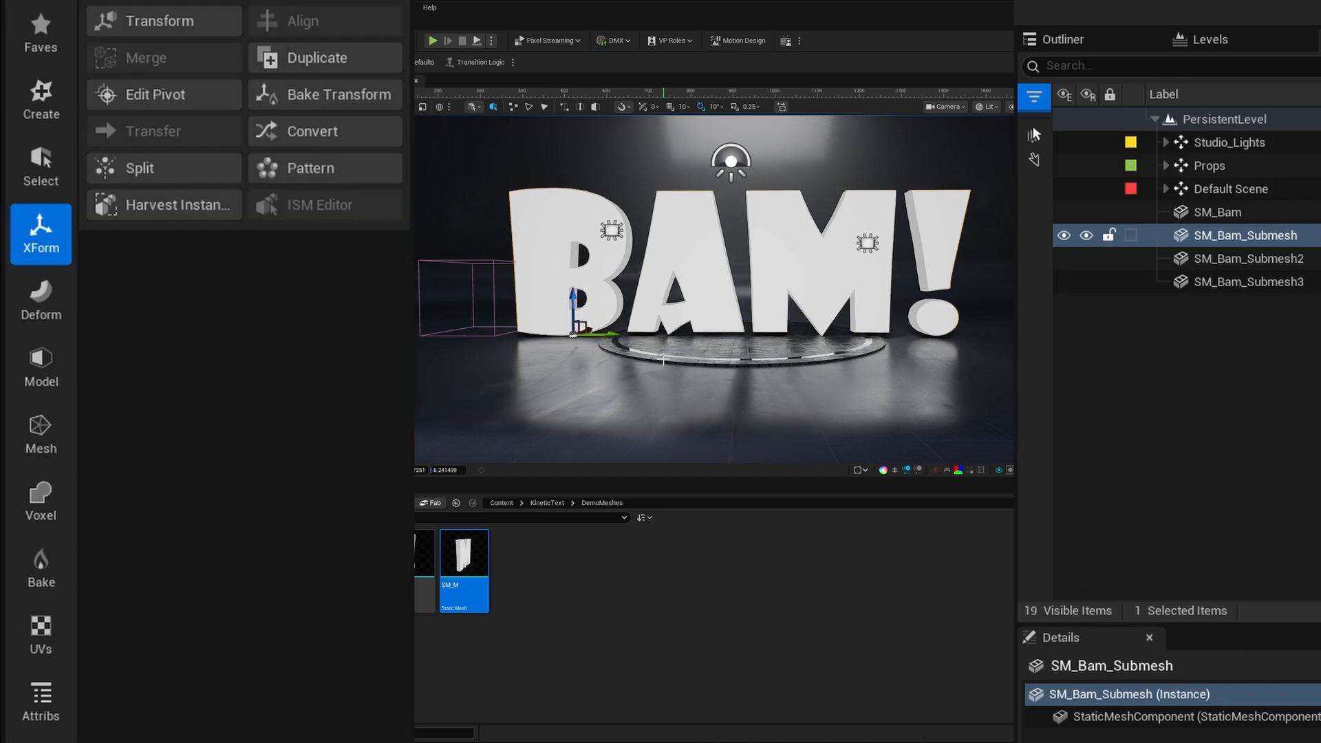
- Set the pivot of the letter A (SM_Bam_Submesh2) to its Bottom box position with Edit Pivot
{"action": "left_click", "coordinate": [1249, 260]}
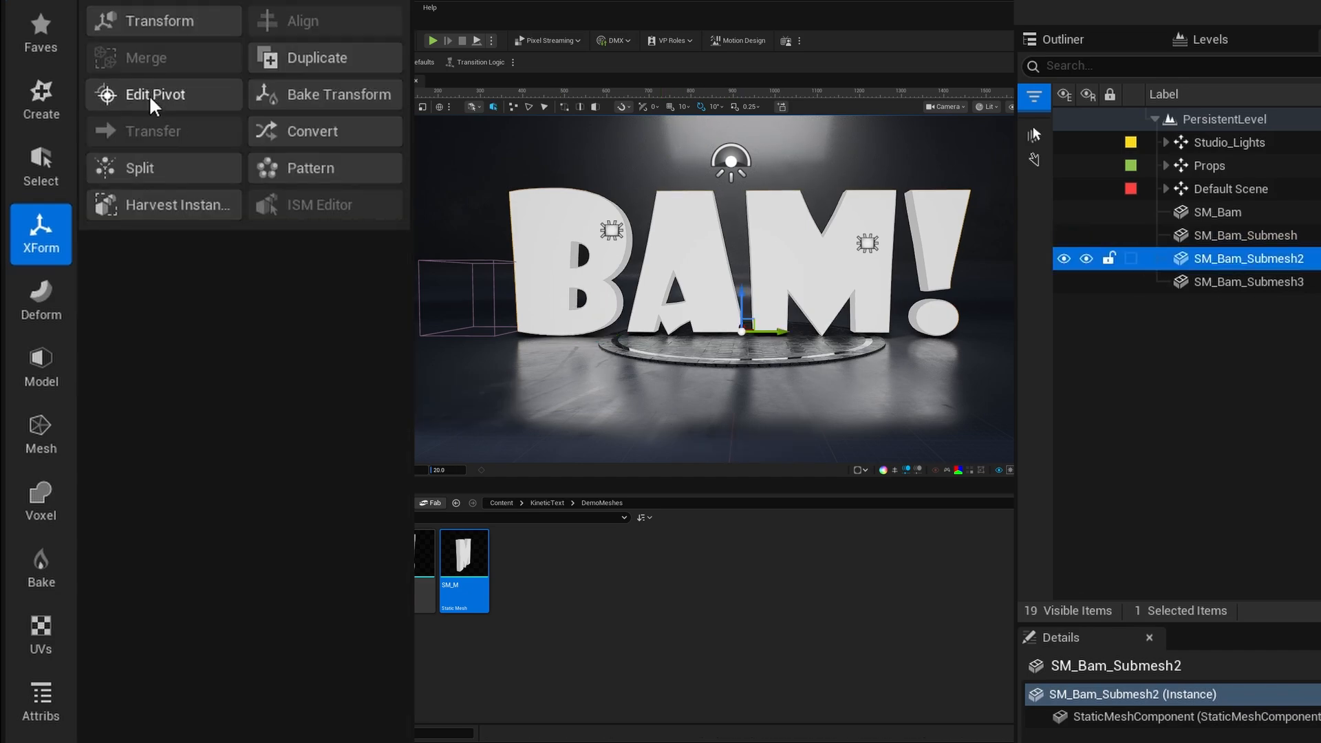
{"action": "left_click", "coordinate": [152, 96]}
{"action": "left_click", "coordinate": [228, 327]}
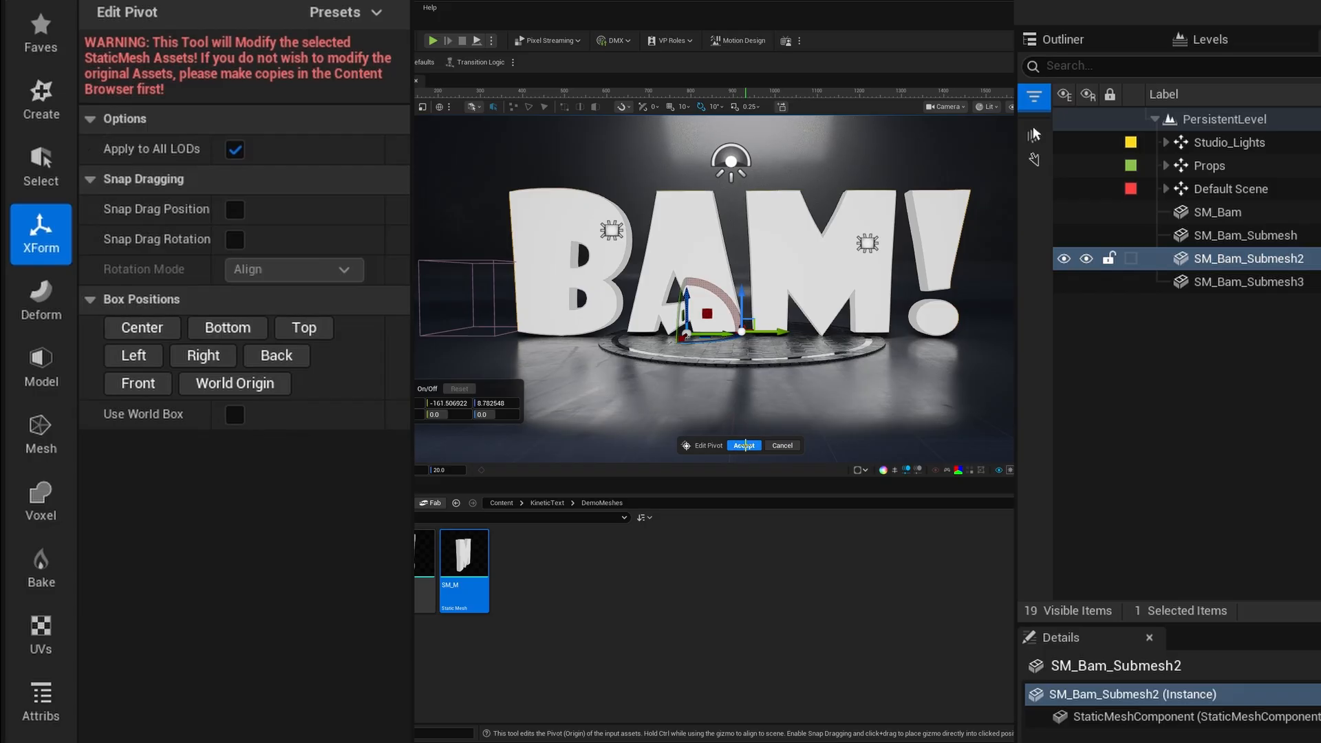
{"action": "left_click", "coordinate": [744, 446]}
- Set the pivot of the letter M (SM_Bam_Submesh3) to its Bottom box position with Edit Pivot
{"action": "left_click", "coordinate": [1265, 282]}
{"action": "left_click", "coordinate": [158, 93]}
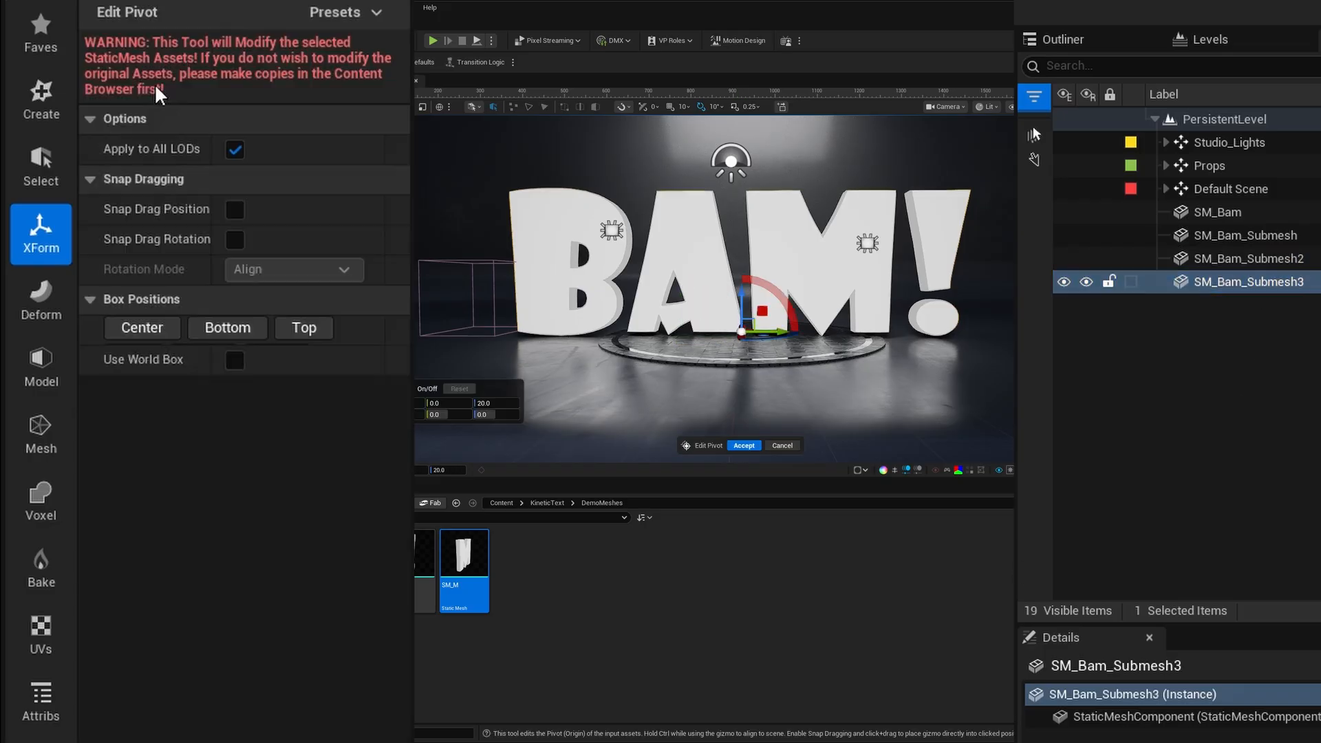
{"action": "left_click", "coordinate": [228, 327]}
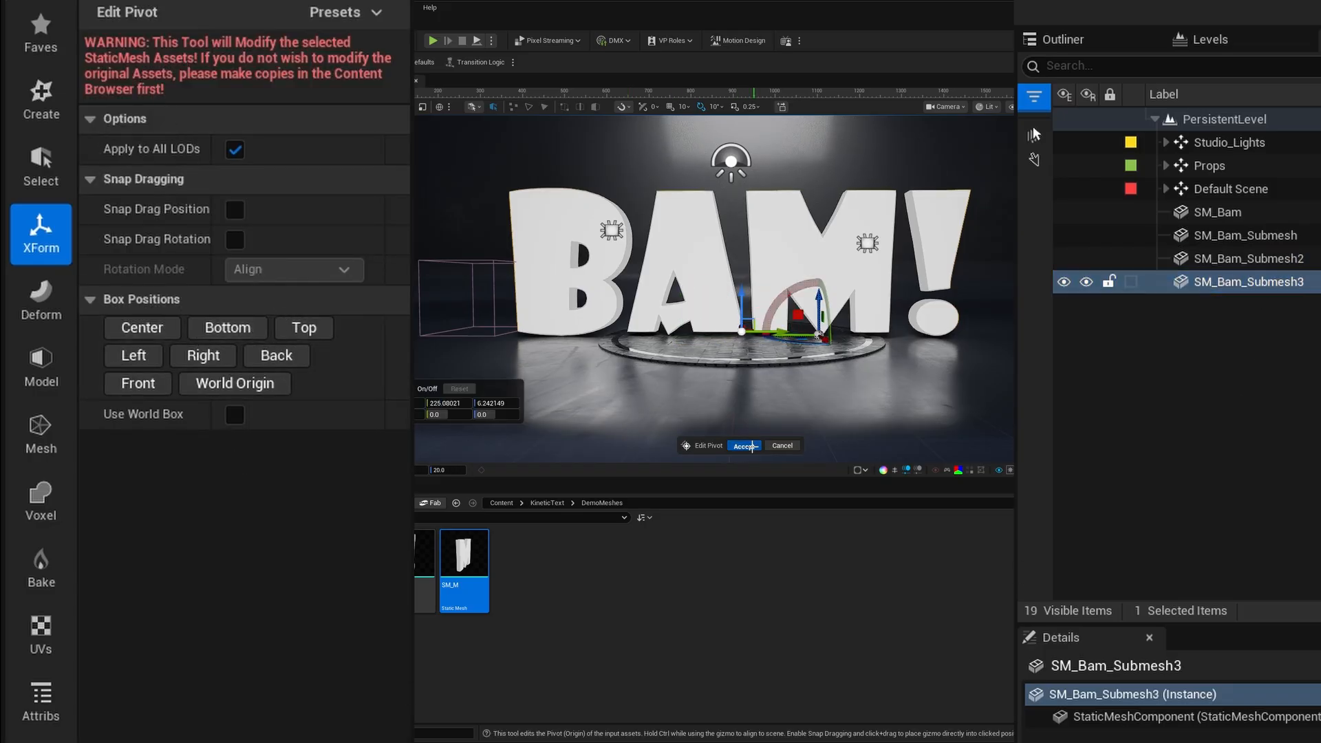
{"action": "left_click", "coordinate": [746, 446]}
- Set the pivot of the exclamation mark (SM_Bam) to its Bottom box position with Edit Pivot
{"action": "left_click", "coordinate": [953, 256]}
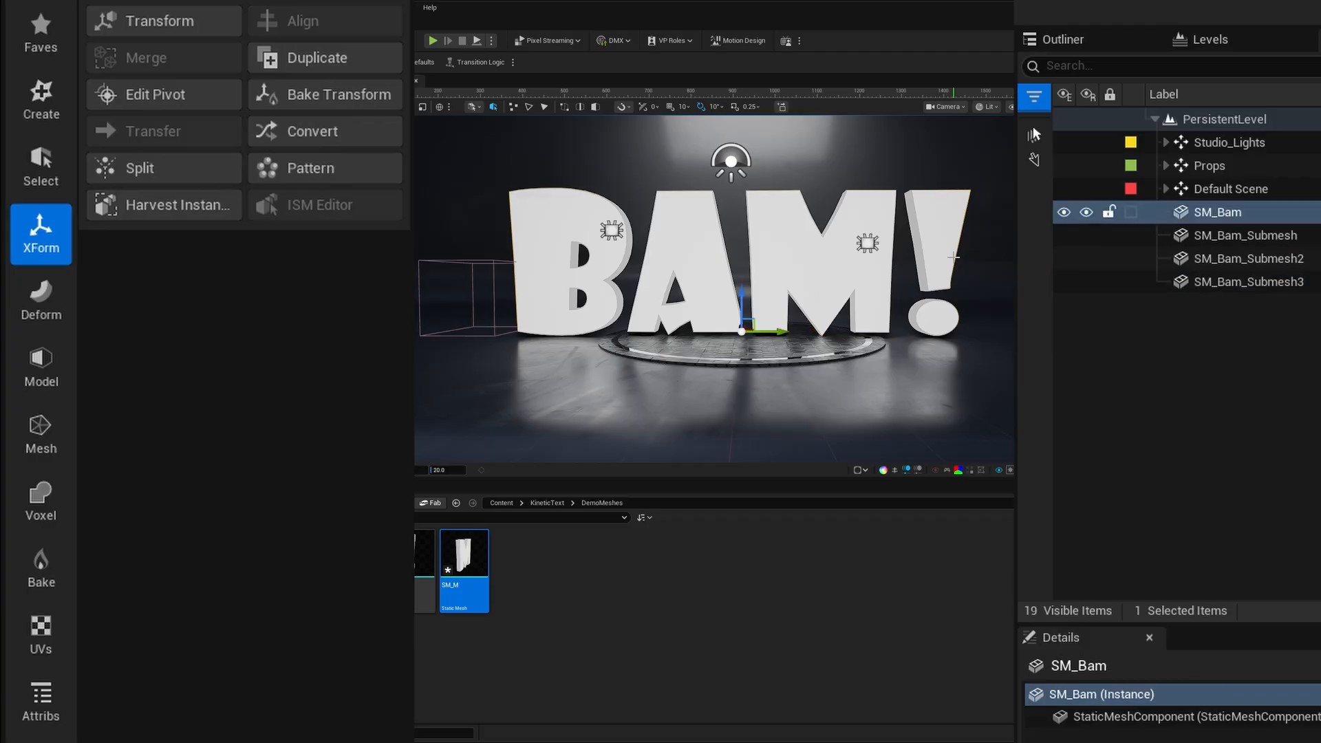
{"action": "left_click", "coordinate": [167, 101]}
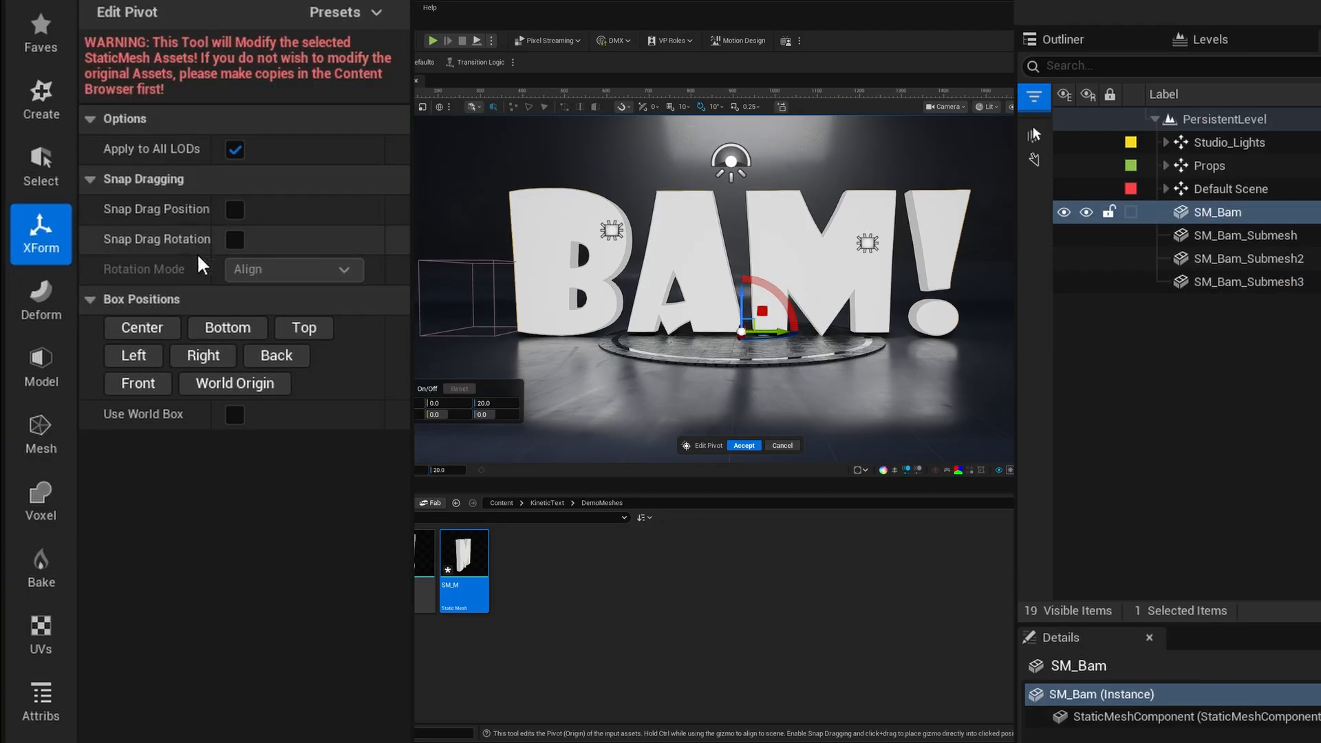
{"action": "left_click", "coordinate": [220, 328]}
{"action": "left_click", "coordinate": [744, 446]}
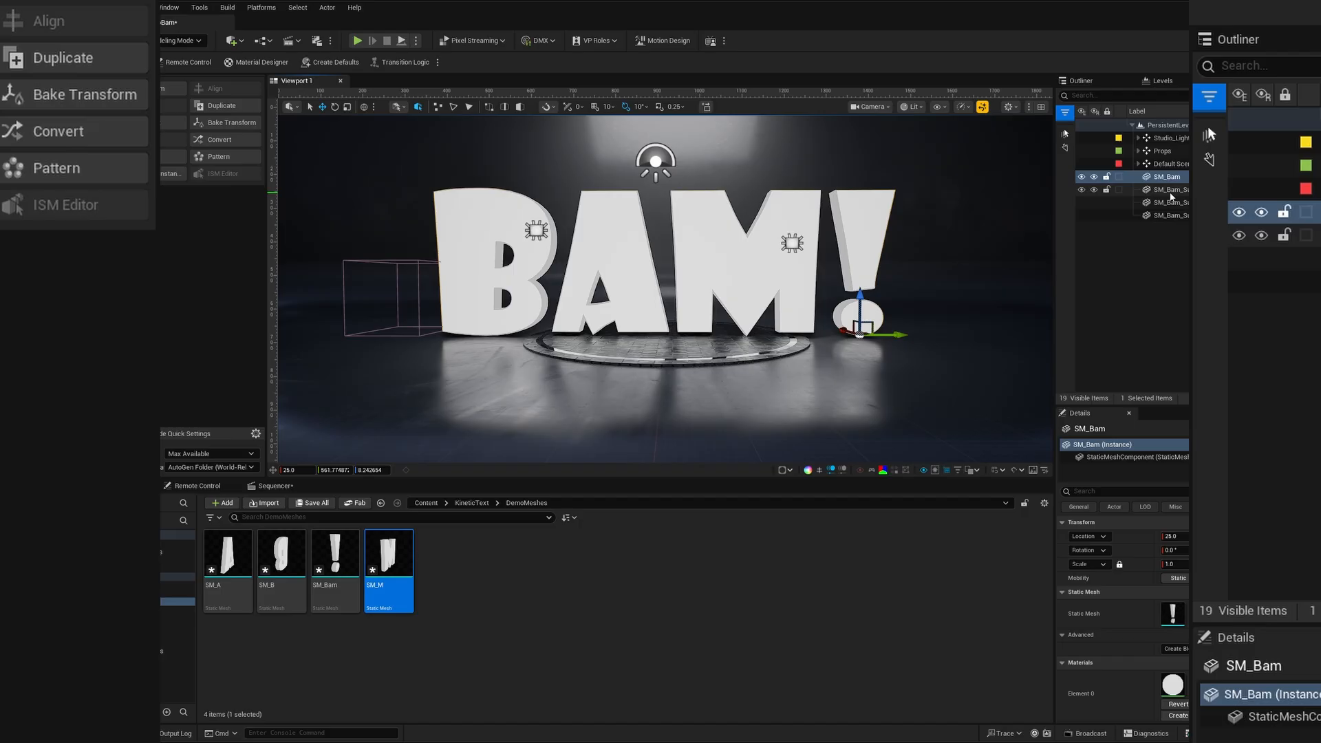
- Check the new pivots of the B, A and M meshes and save the level and its meshes
{"action": "left_click", "coordinate": [1226, 235]}
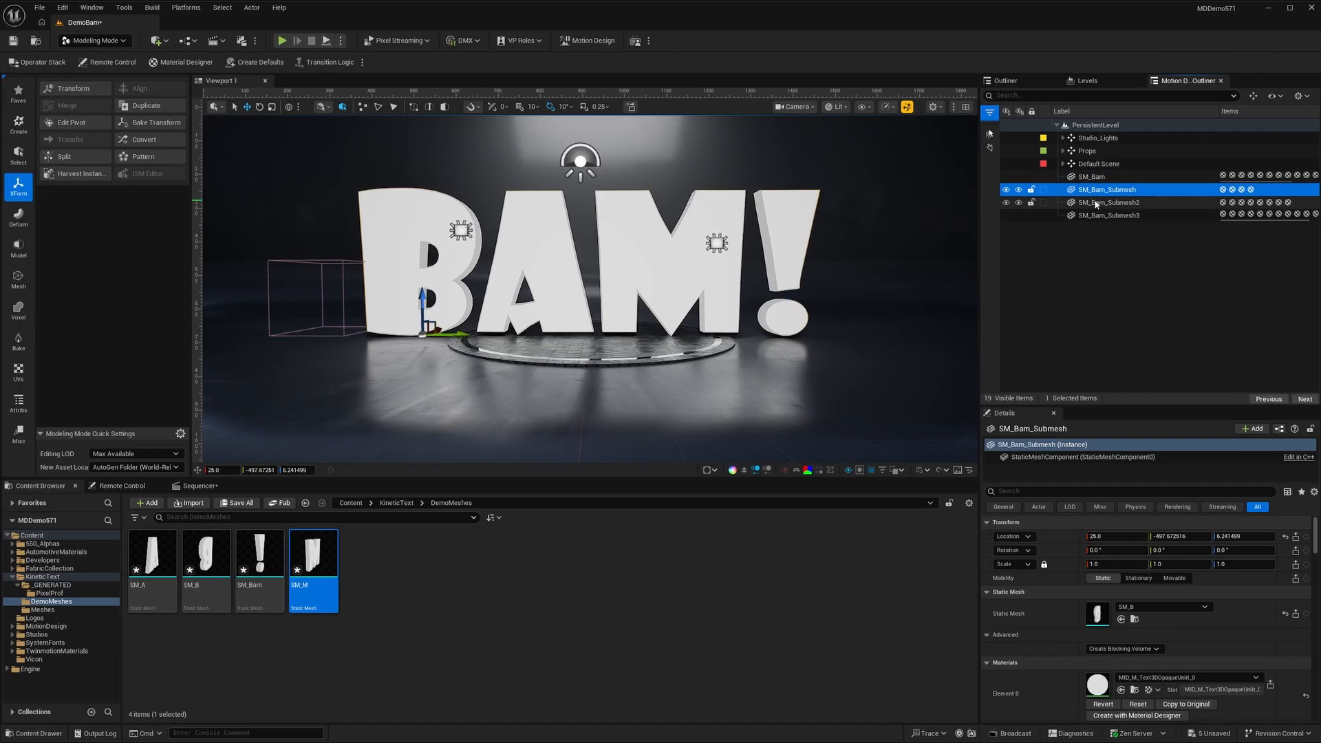
{"action": "left_click", "coordinate": [1226, 259]}
{"action": "left_click", "coordinate": [1096, 217]}
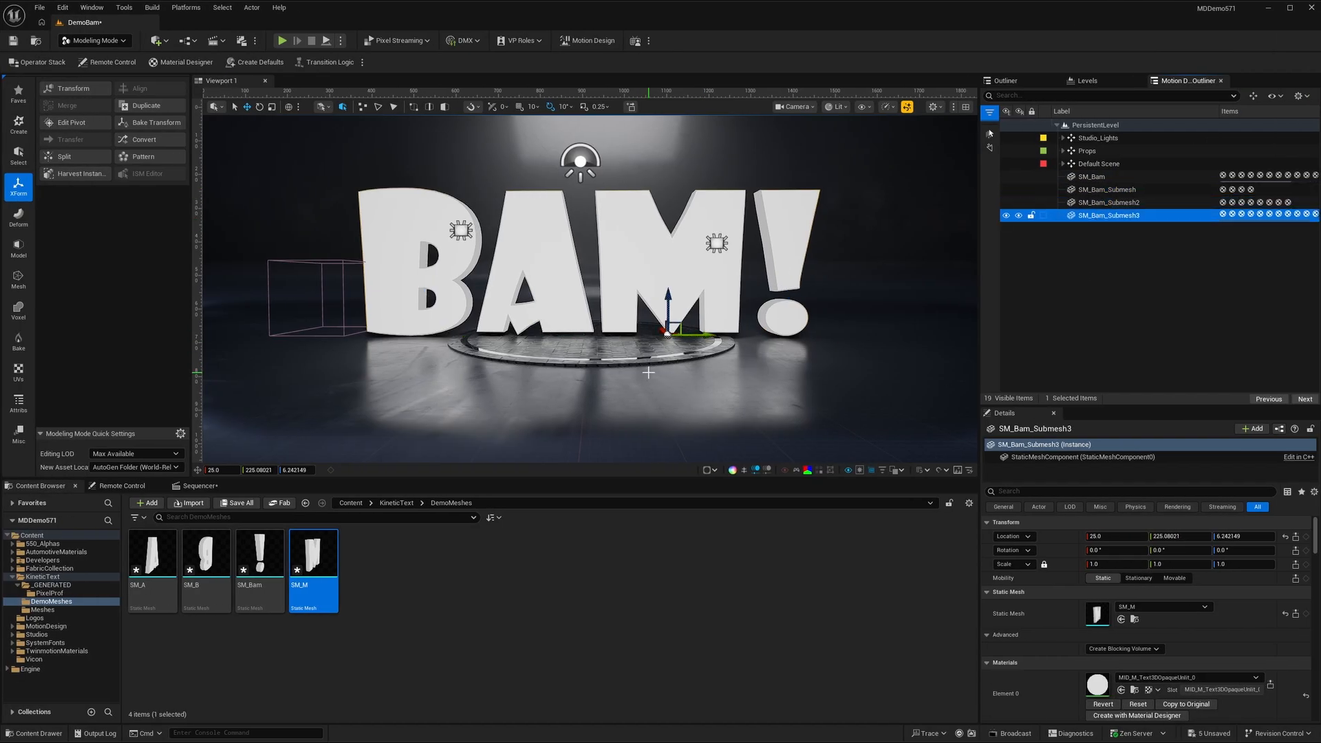
{"action": "key", "text": "ctrl+s"}
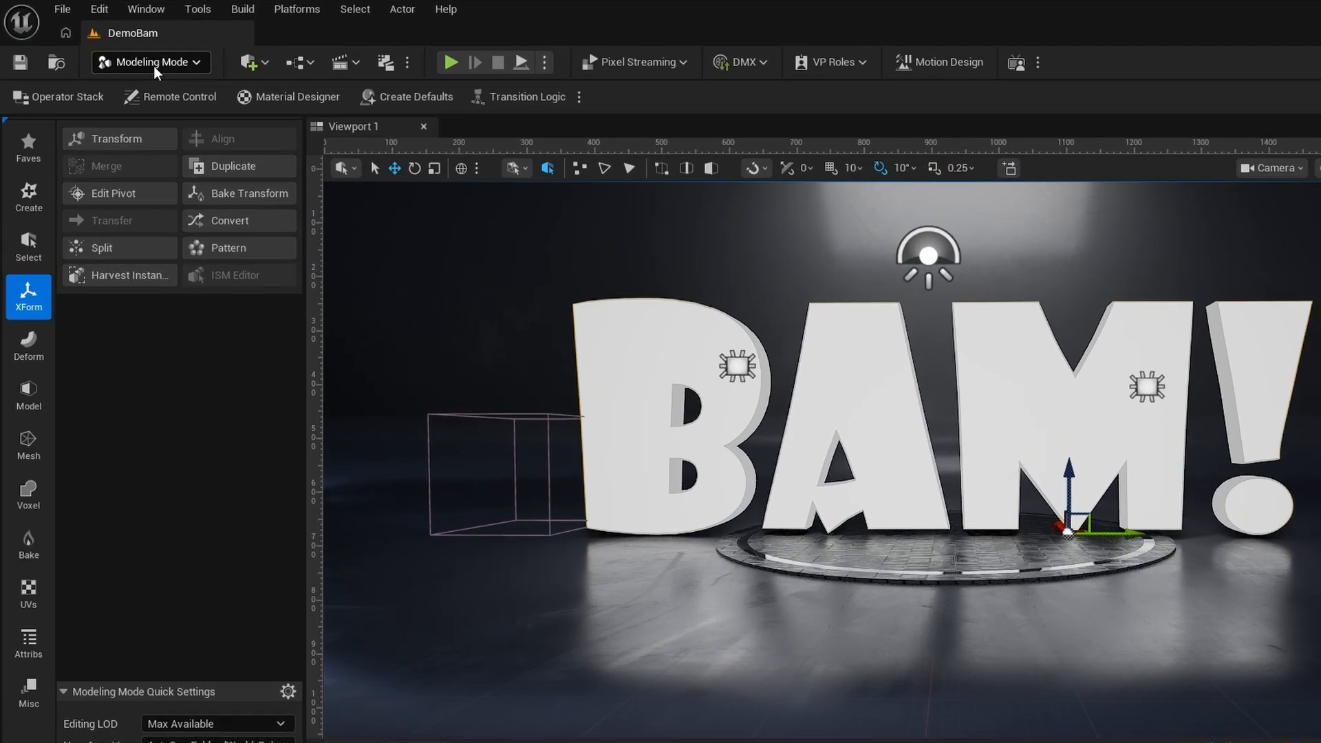
- Switch to Motion Design mode and create a Free Placement cloner in the level
{"action": "left_click", "coordinate": [99, 42]}
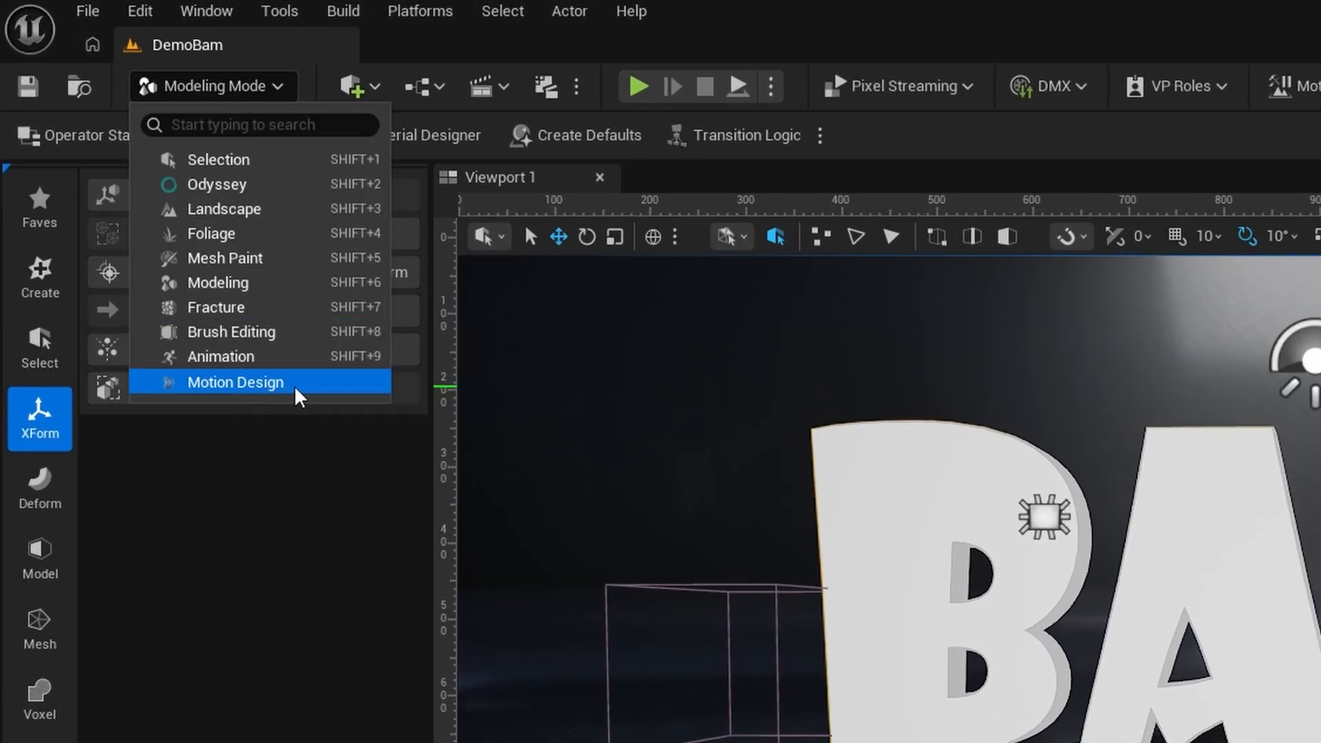
{"action": "left_click", "coordinate": [234, 383]}
{"action": "left_click", "coordinate": [43, 409]}
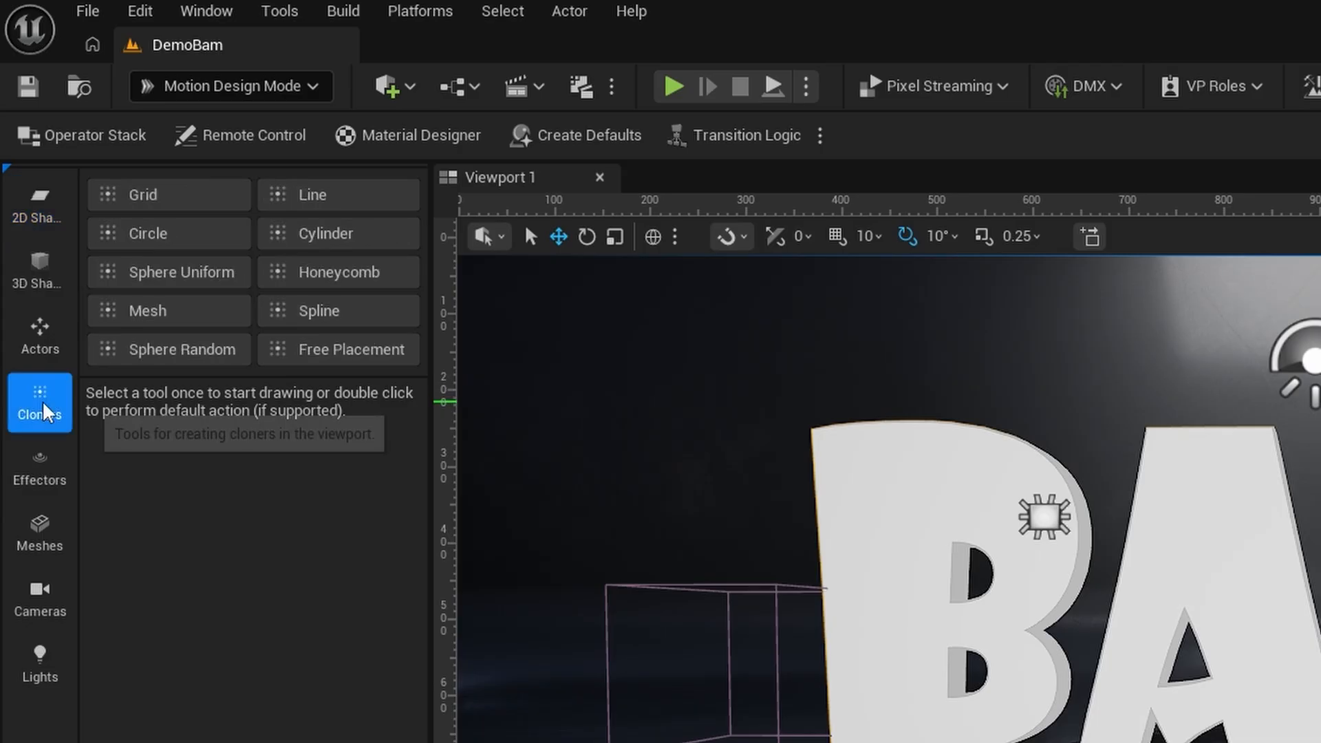
{"action": "double_click", "coordinate": [344, 352]}
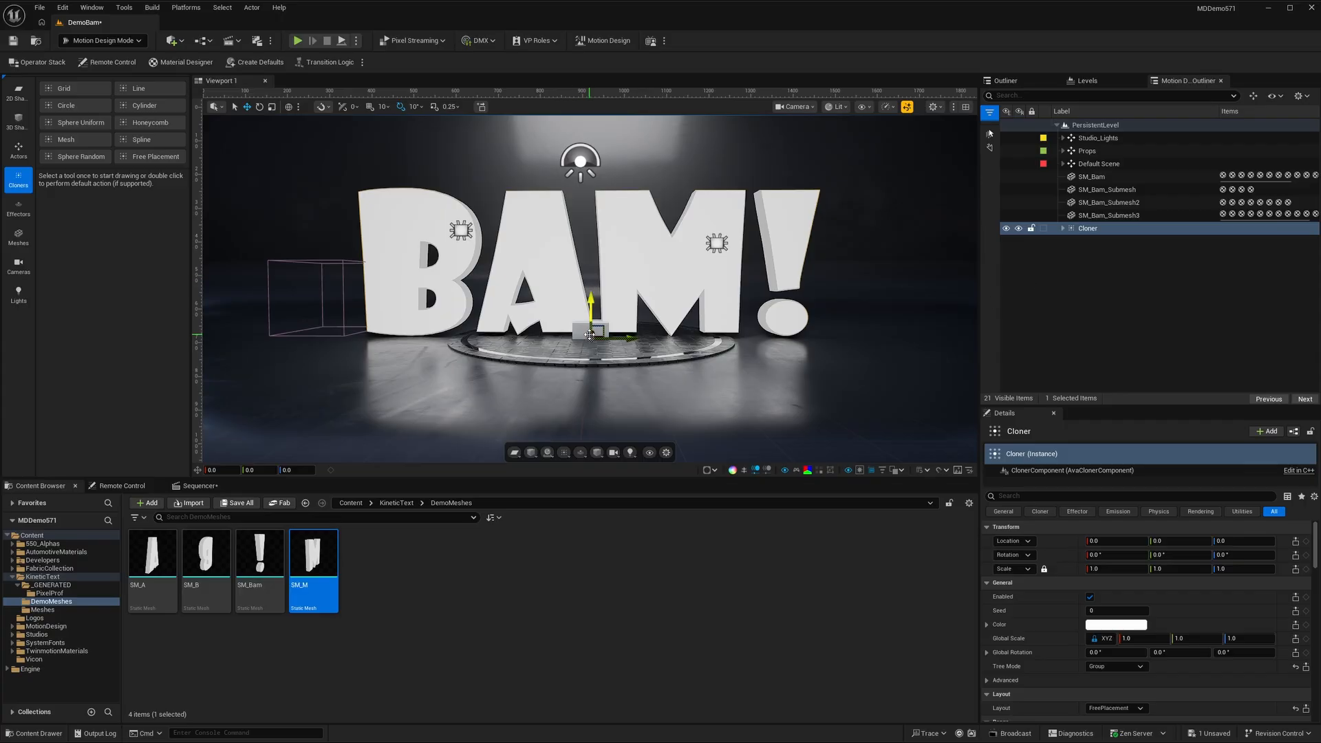
- Delete the DefaultClone under the Cloner and parent SM_Bam and its three submeshes to the Cloner instead
{"action": "left_click", "coordinate": [1064, 228]}
{"action": "left_click", "coordinate": [1099, 243]}
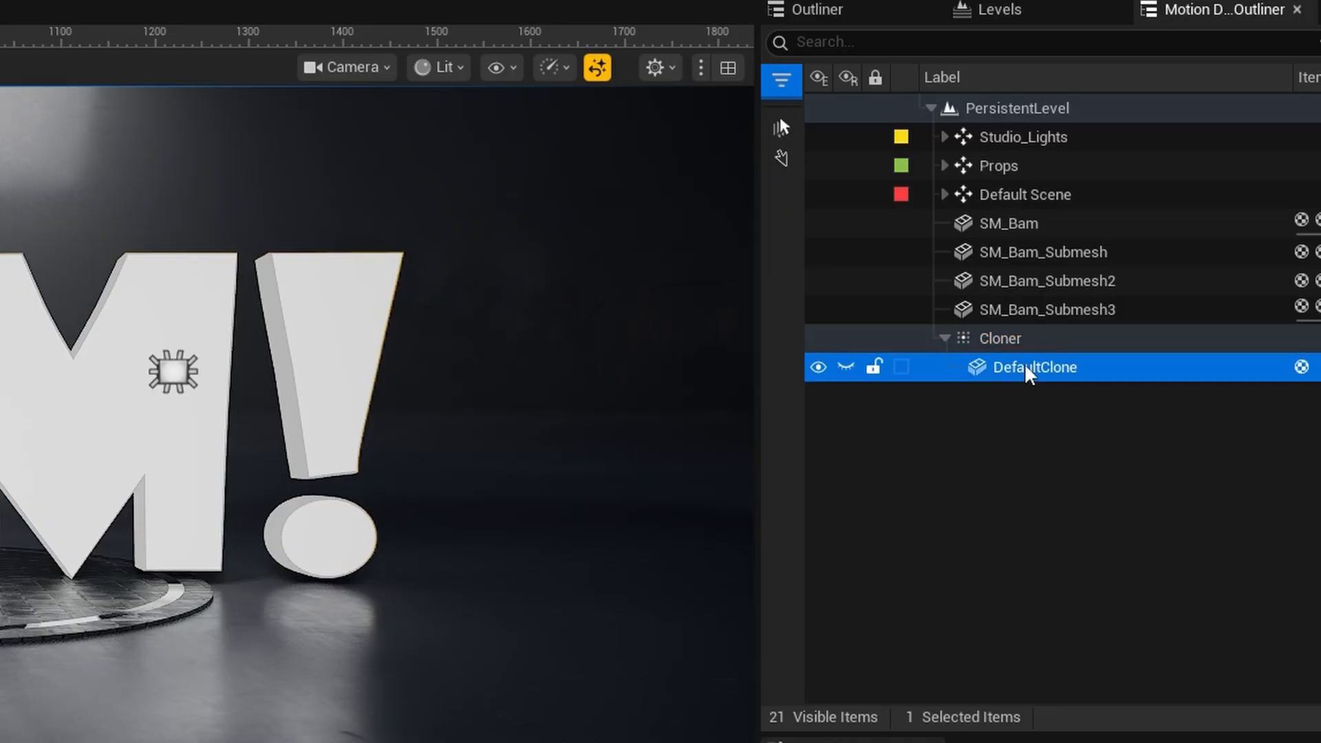
{"action": "key", "text": "Delete"}
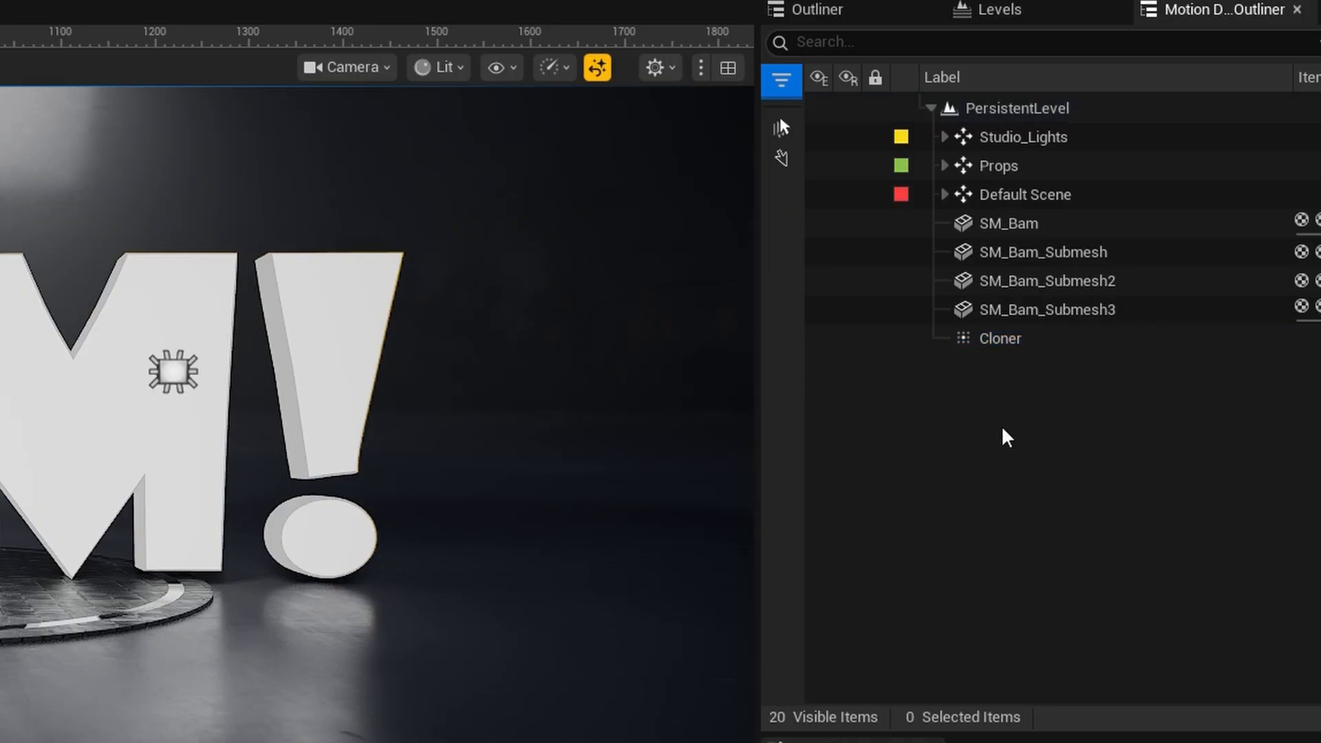
{"action": "left_click", "coordinate": [1008, 223]}
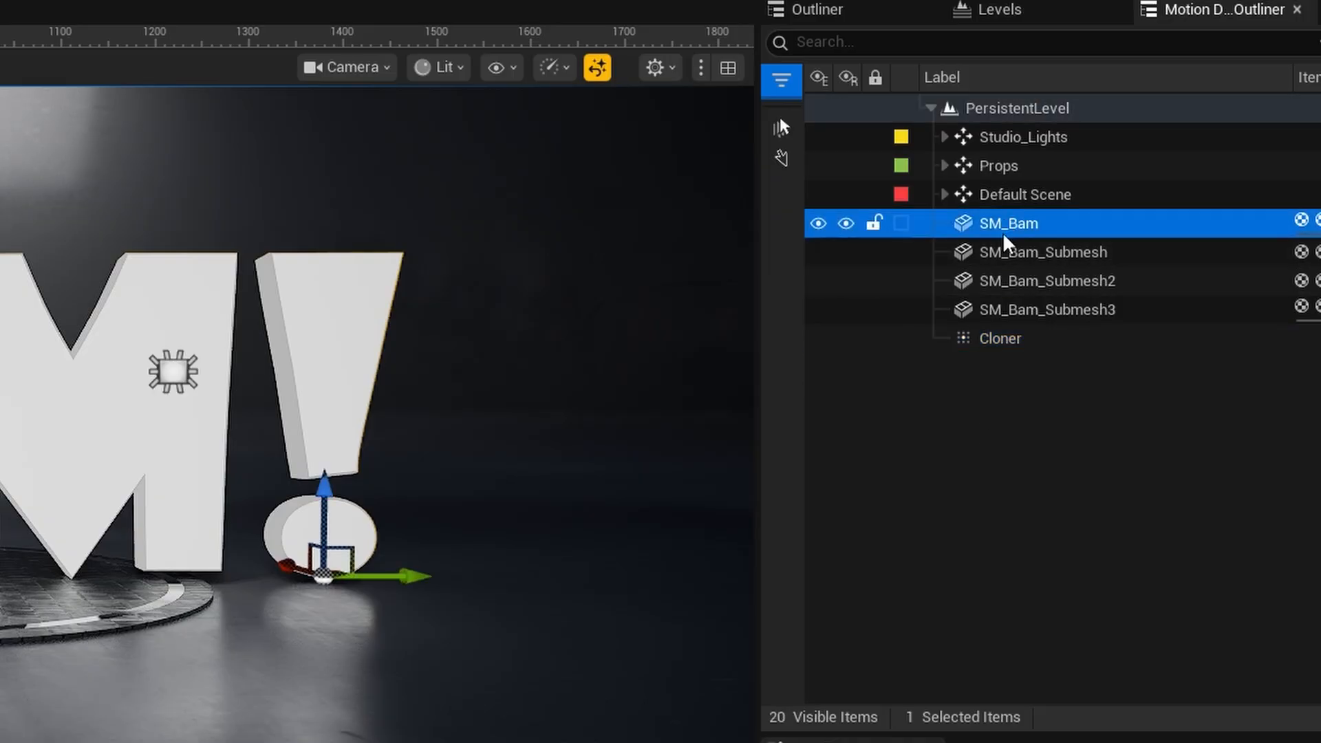
{"action": "left_click", "coordinate": [1002, 311], "text": "shift"}
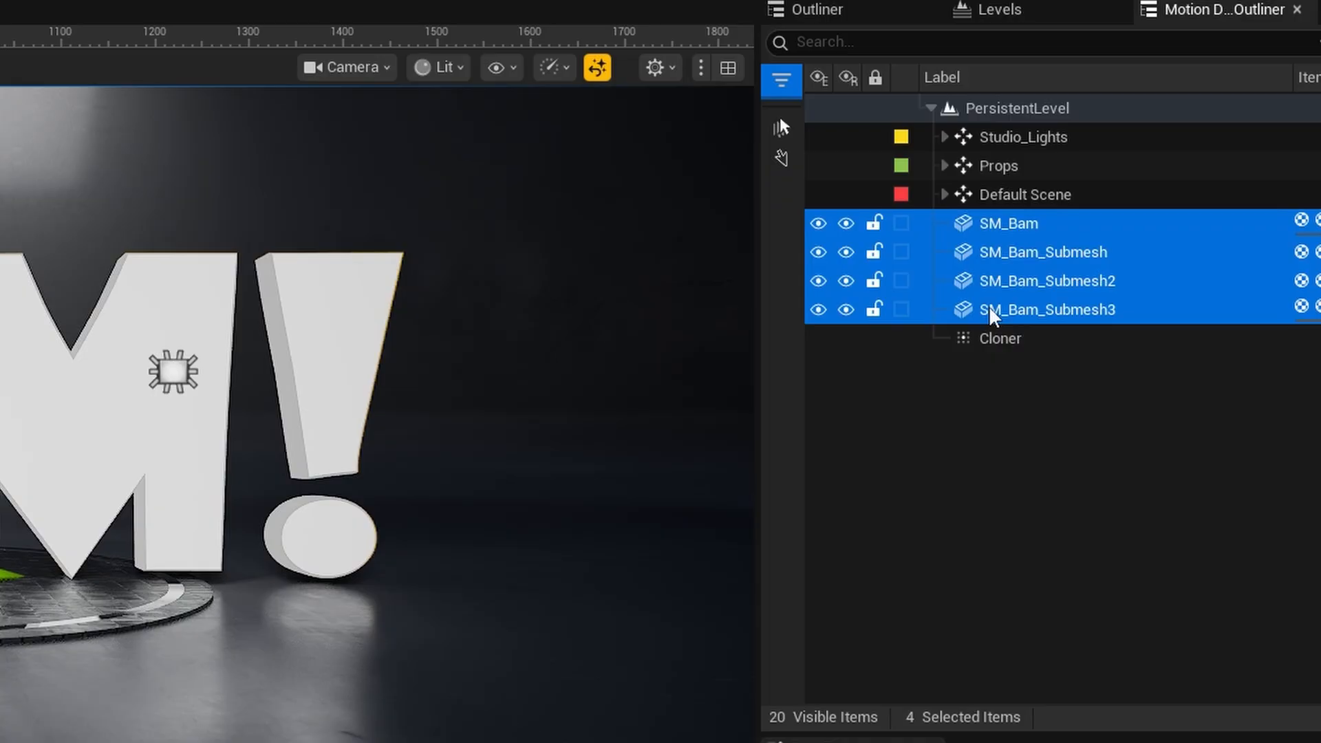
{"action": "left_click_drag", "start_coordinate": [991, 315], "coordinate": [994, 337]}
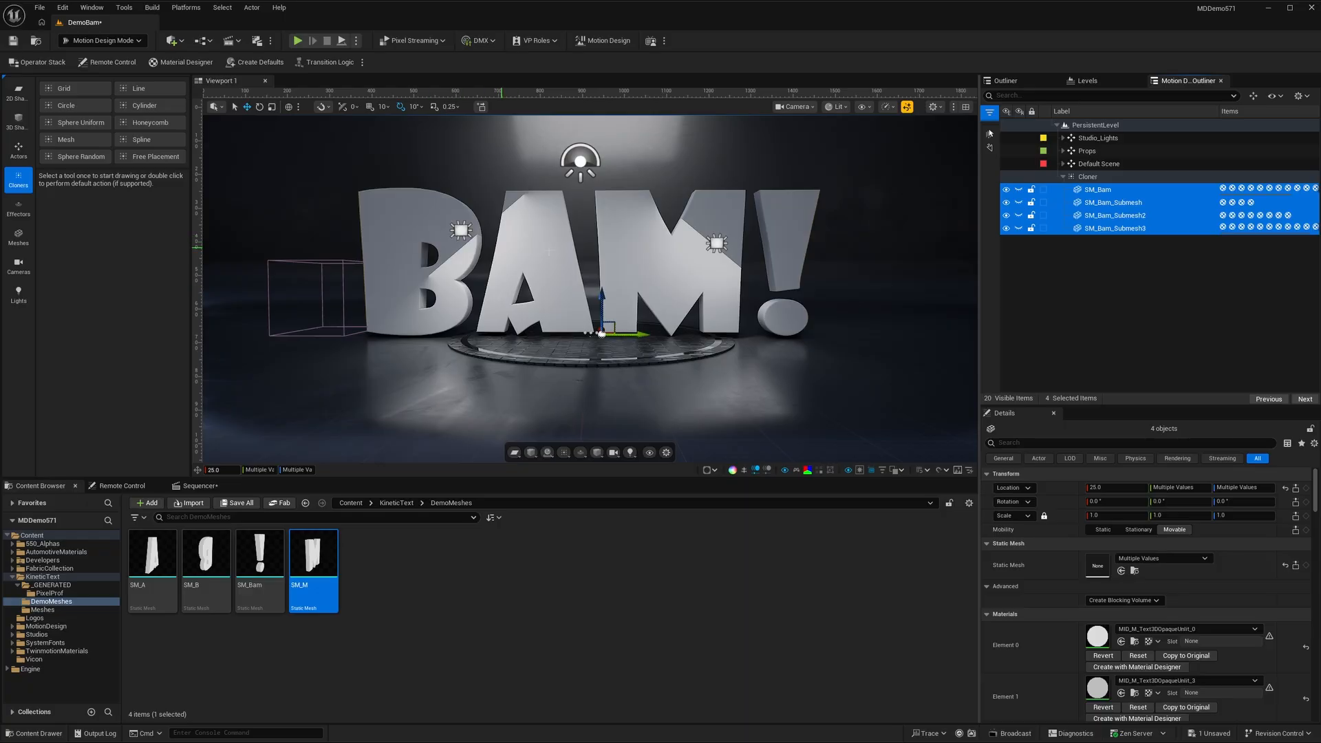
- Raise the Right_Fill and Left_Key studio lights together so they sit high above the BAM! letters
{"action": "left_click", "coordinate": [1063, 138]}
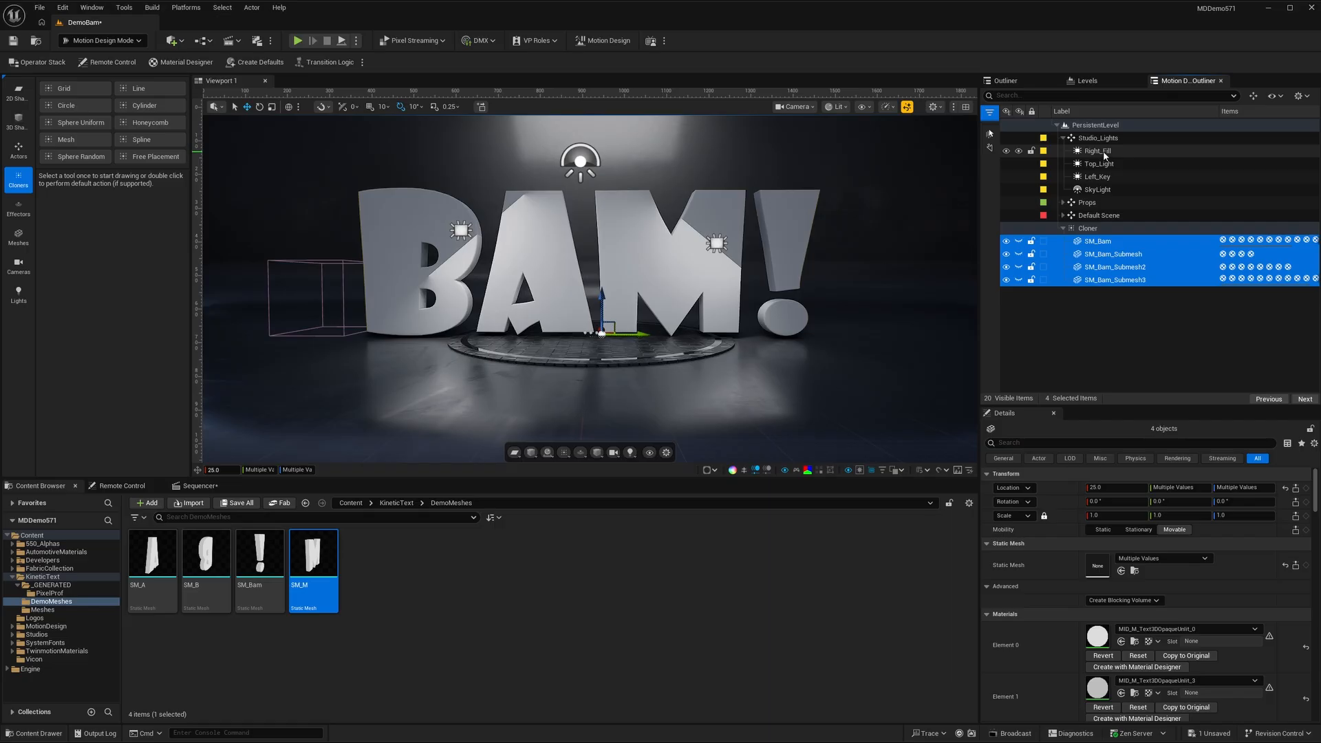
{"action": "left_click", "coordinate": [1099, 152]}
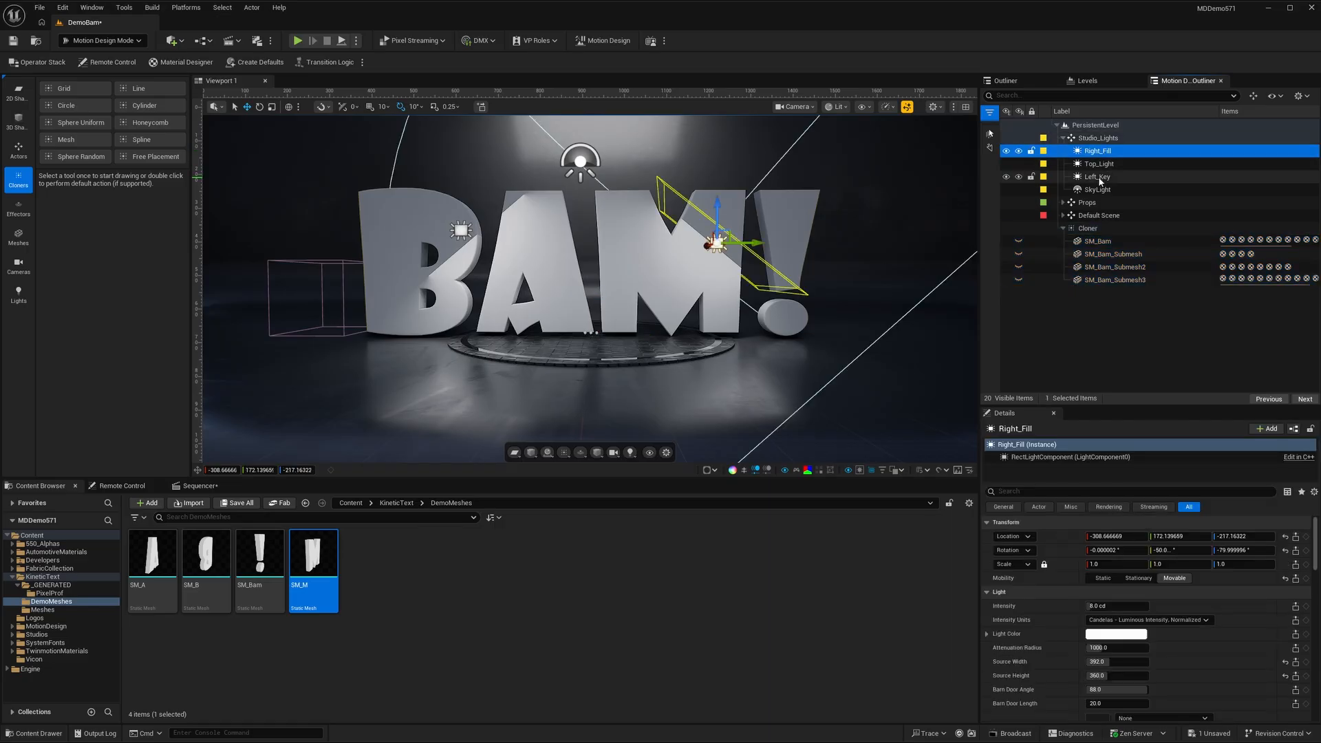
{"action": "left_click", "coordinate": [1100, 178], "text": "ctrl"}
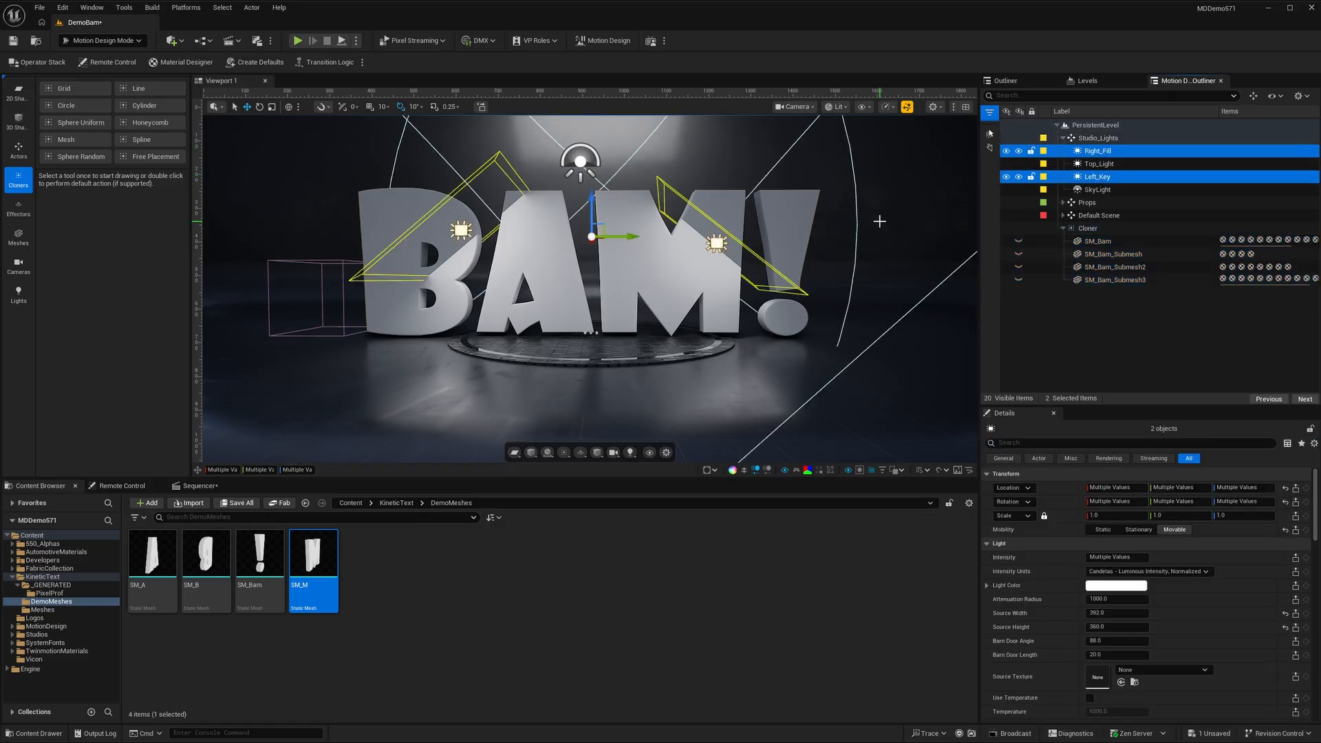
{"action": "left_click_drag", "start_coordinate": [592, 221], "coordinate": [590, 110]}
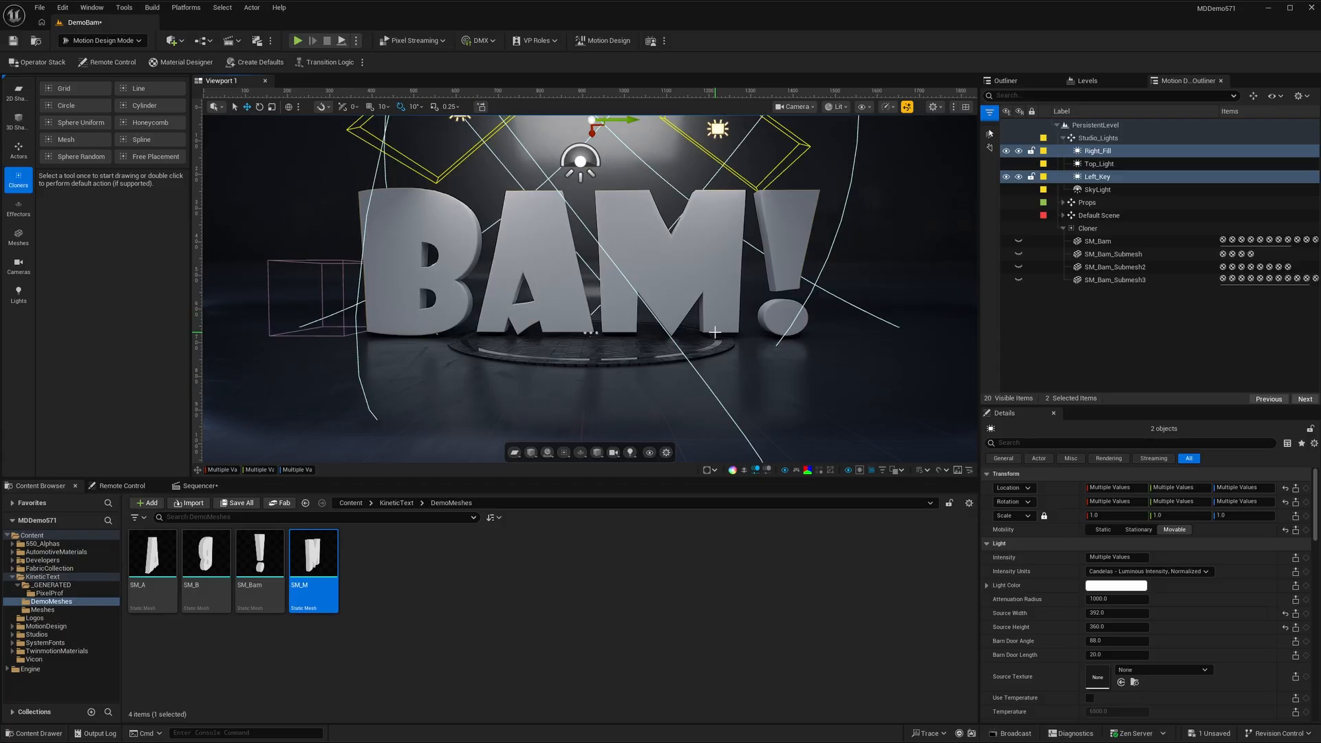
- Create a linked effector for the Cloner
{"action": "left_click", "coordinate": [1088, 228]}
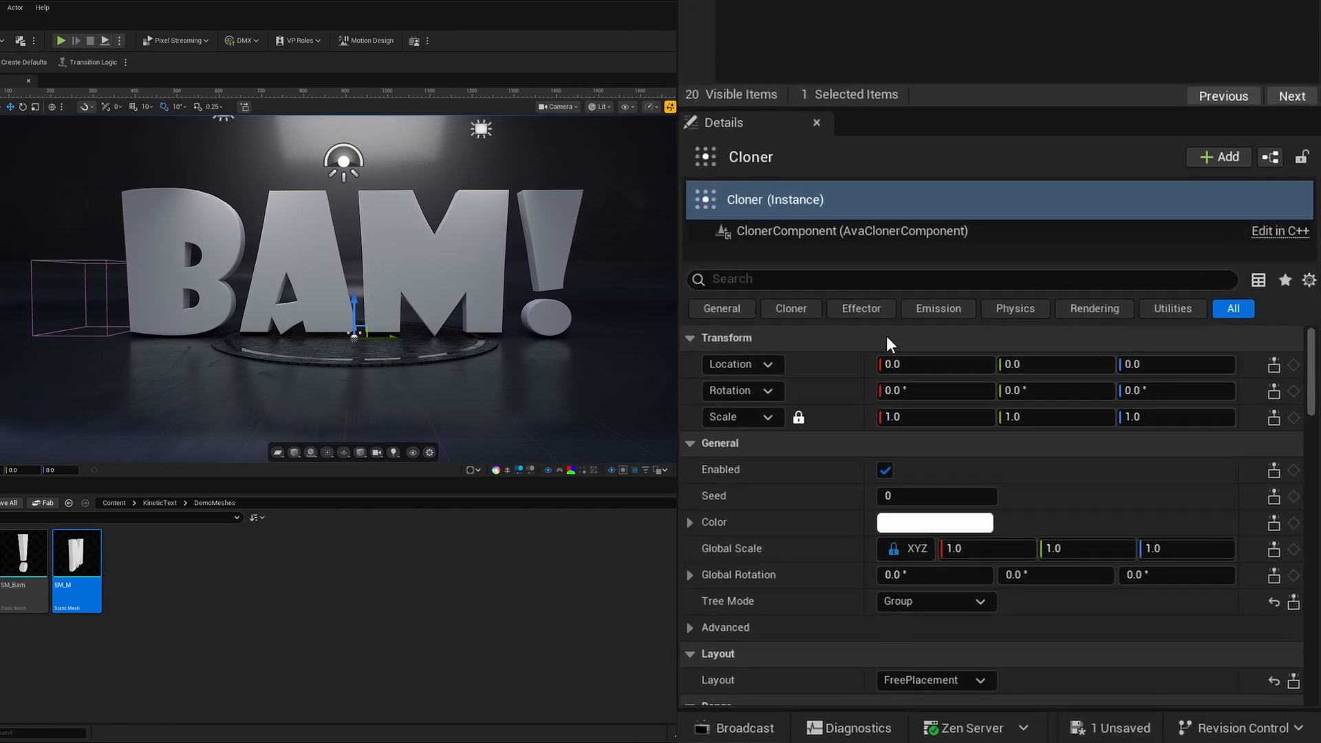
{"action": "scroll", "coordinate": [1090, 525], "scroll_direction": "down", "scroll_amount": 5}
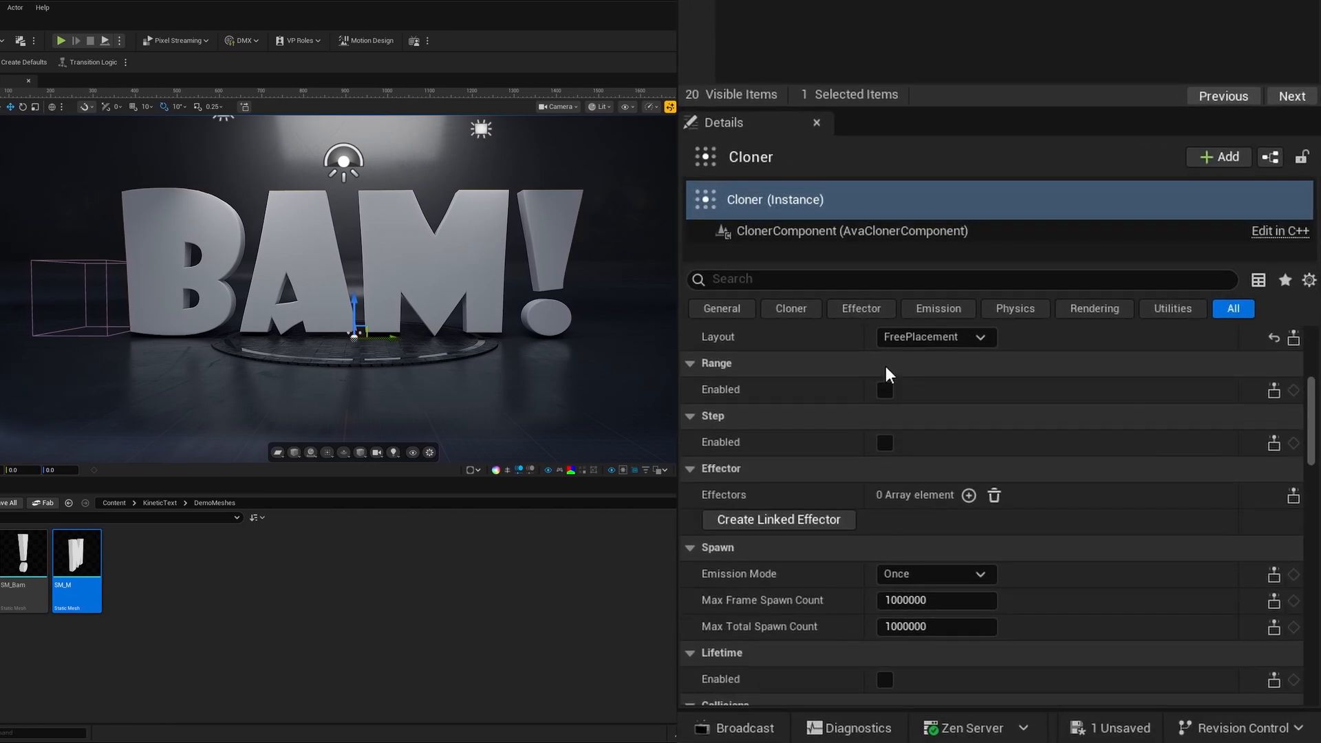
{"action": "left_click", "coordinate": [792, 521]}
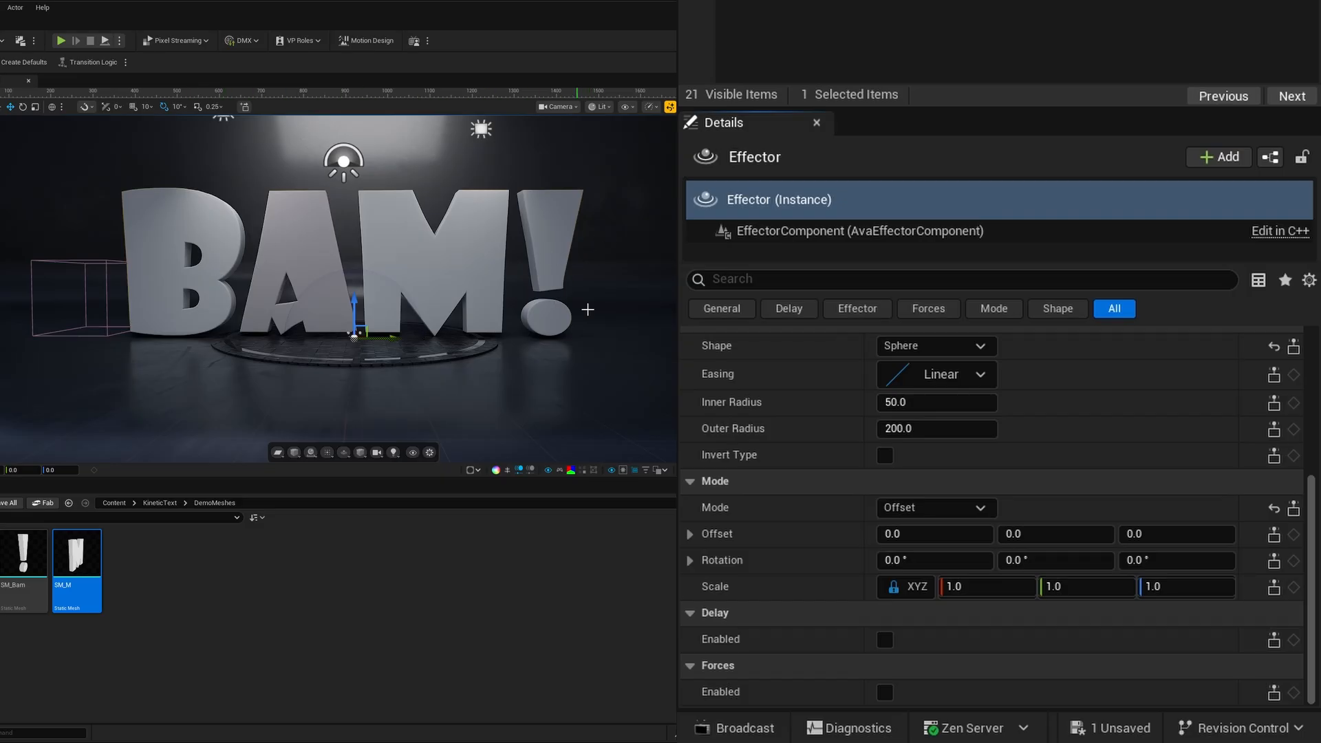
- Set the Effector's spherical shape to an inner radius of 650 and an outer radius of 800
{"action": "left_click", "coordinate": [915, 403]}
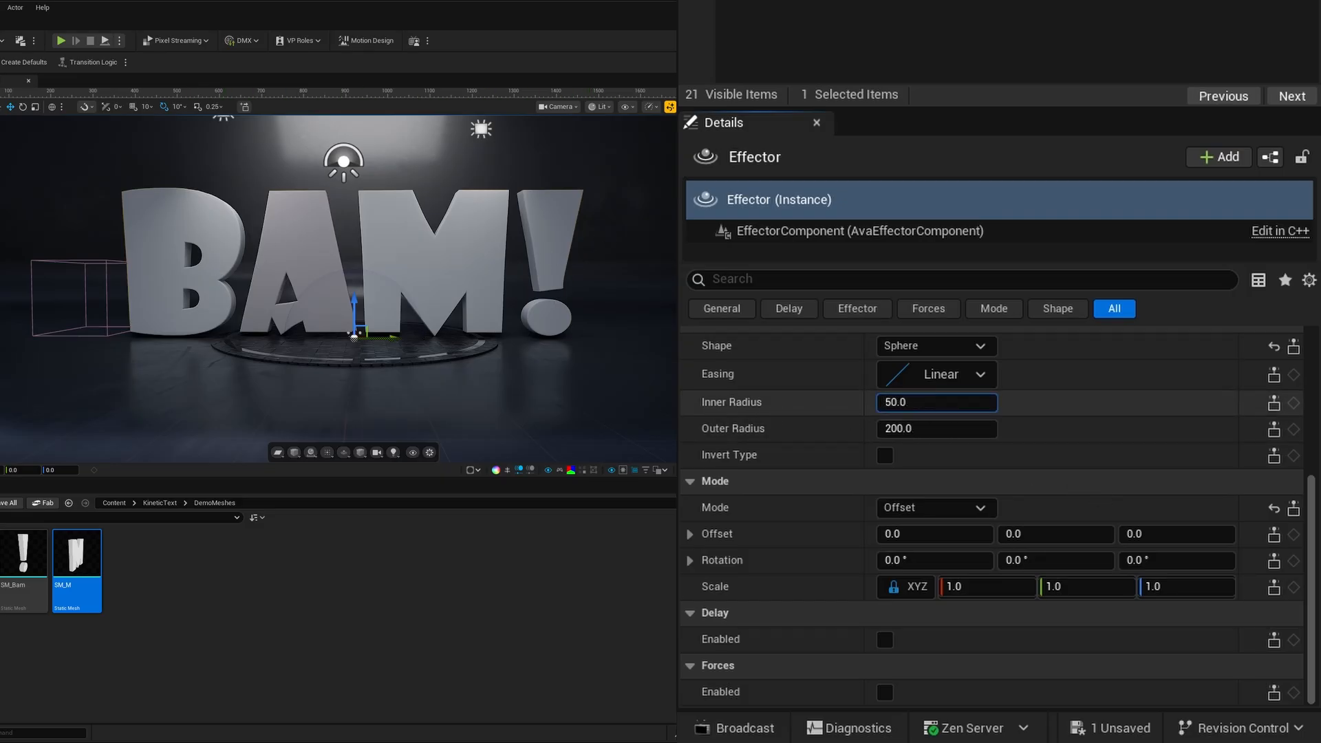
{"action": "left_click_drag", "start_coordinate": [915, 403], "coordinate": [1063, 403]}
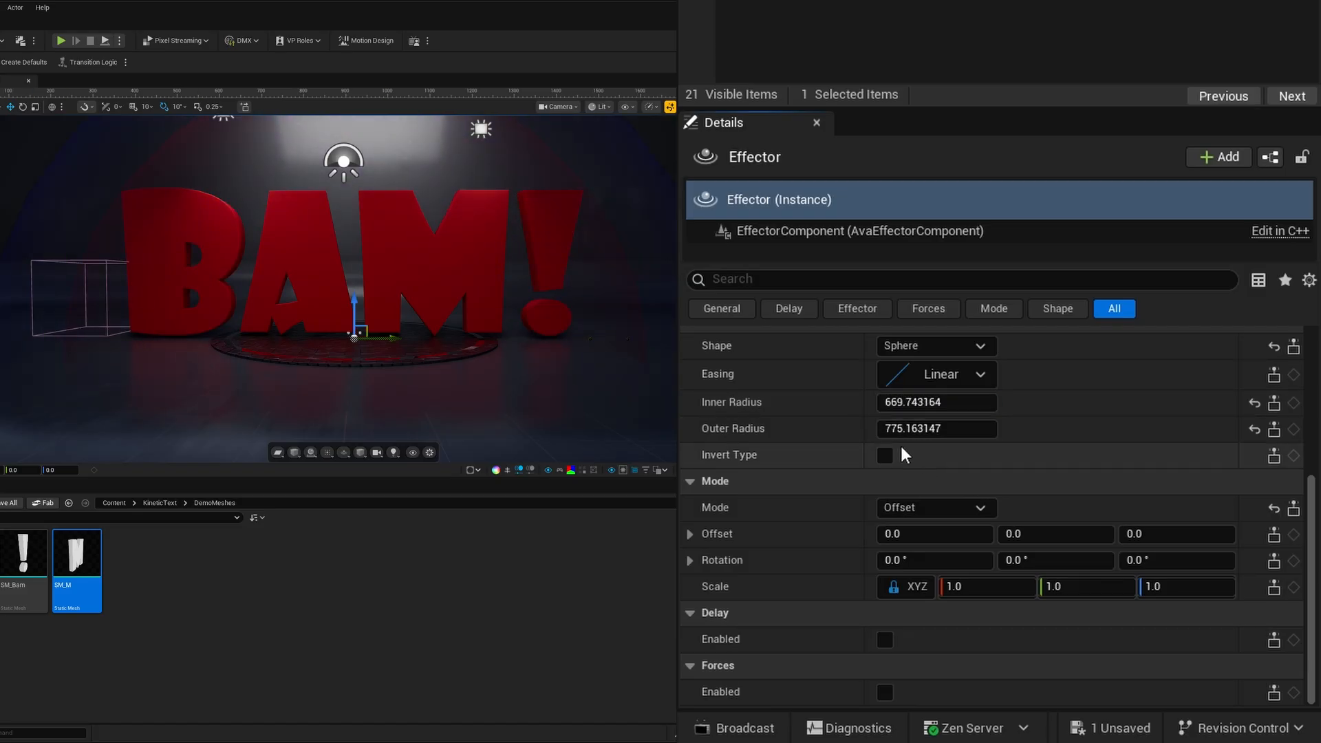
{"action": "left_click", "coordinate": [915, 402]}
{"action": "type", "text": "650"}
{"action": "key", "text": "Return"}
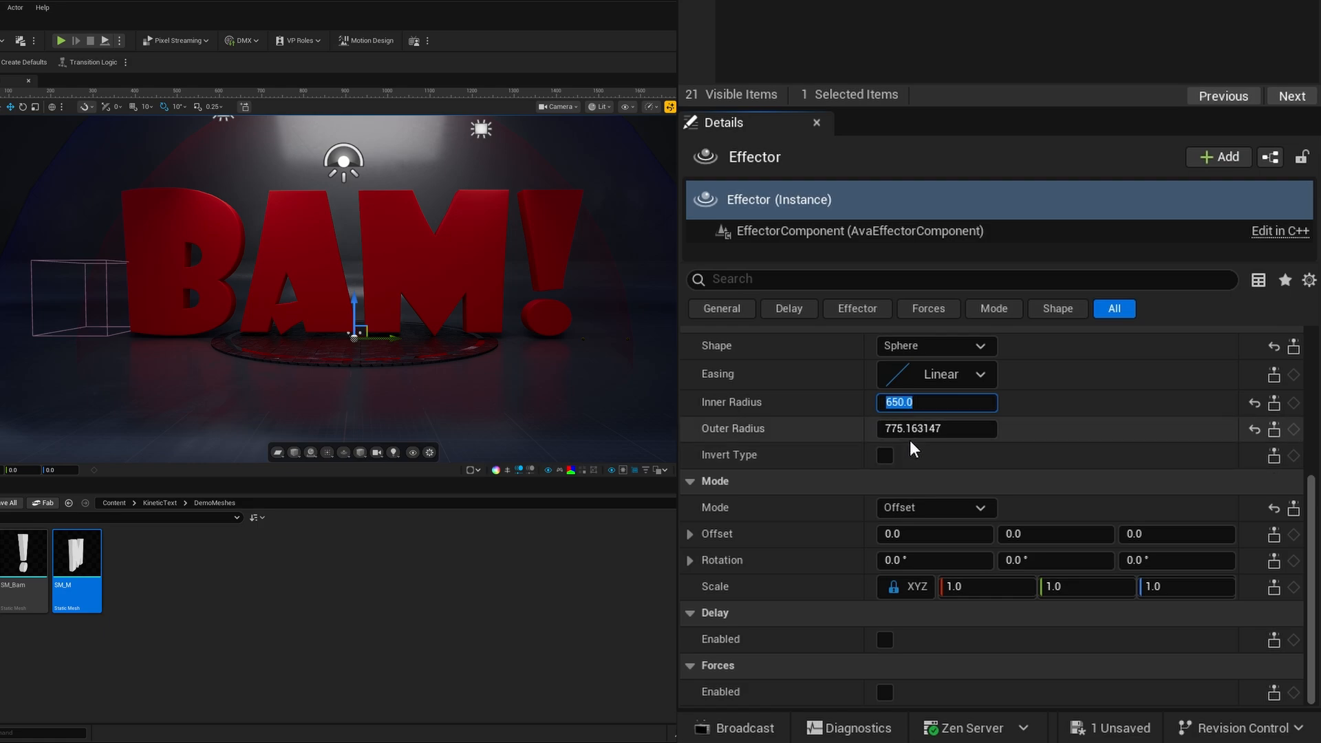
{"action": "left_click", "coordinate": [913, 430]}
{"action": "type", "text": "800"}
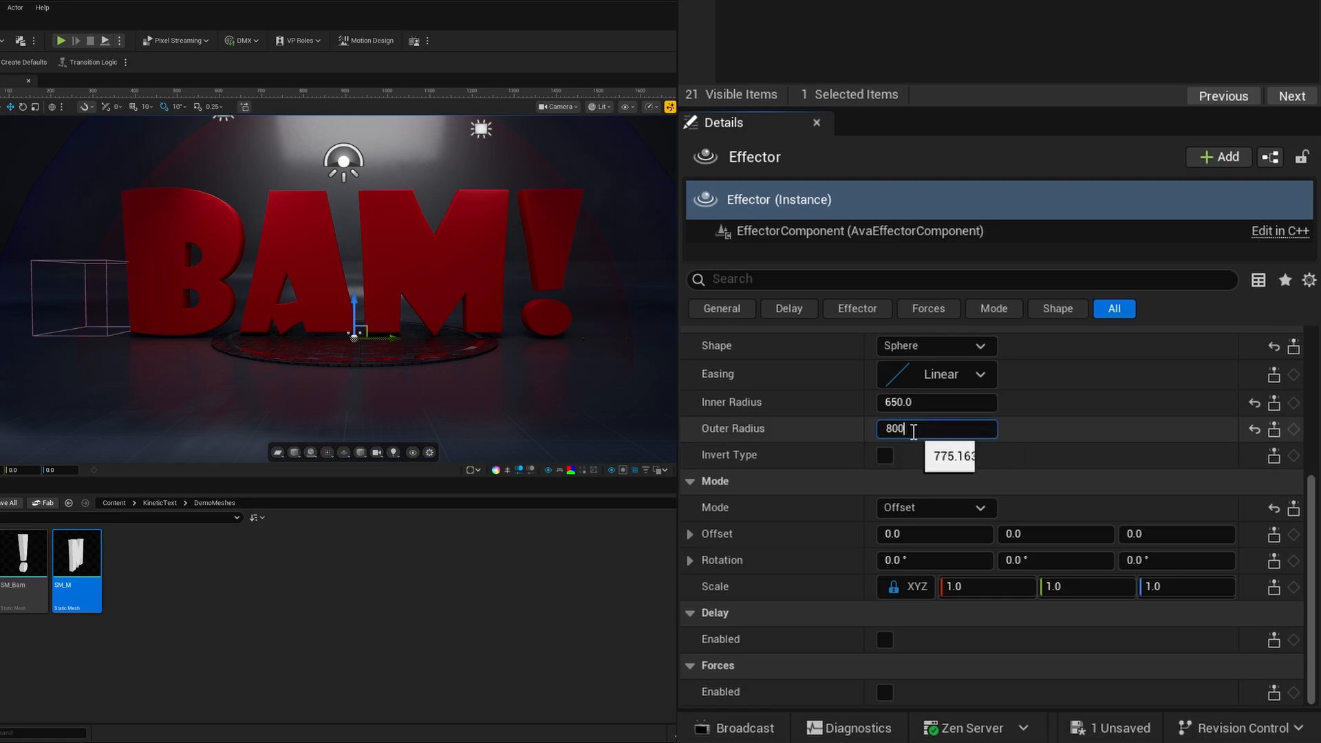
{"action": "key", "text": "Return"}
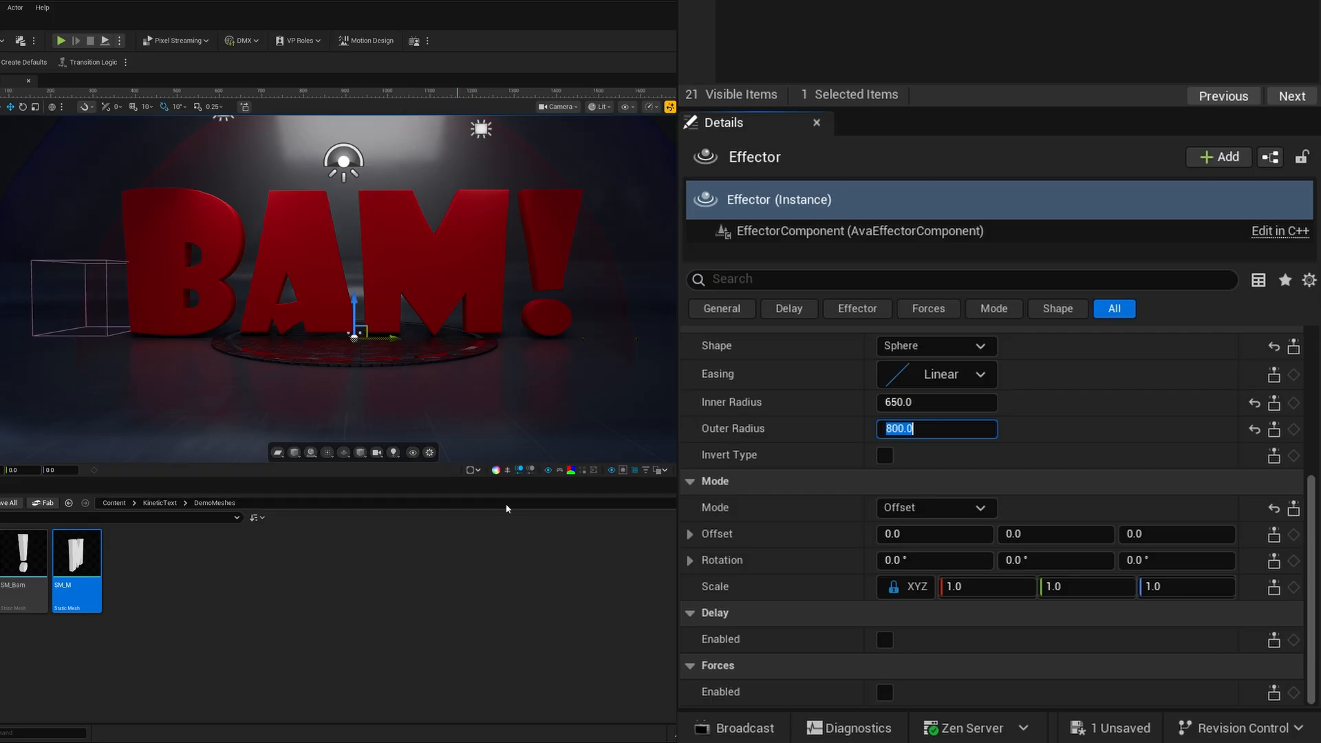
- Set the Effector's Offset mode scale to 0.001 on all axes and enable its Delay
{"action": "left_click", "coordinate": [989, 588]}
{"action": "type", "text": ".00"}
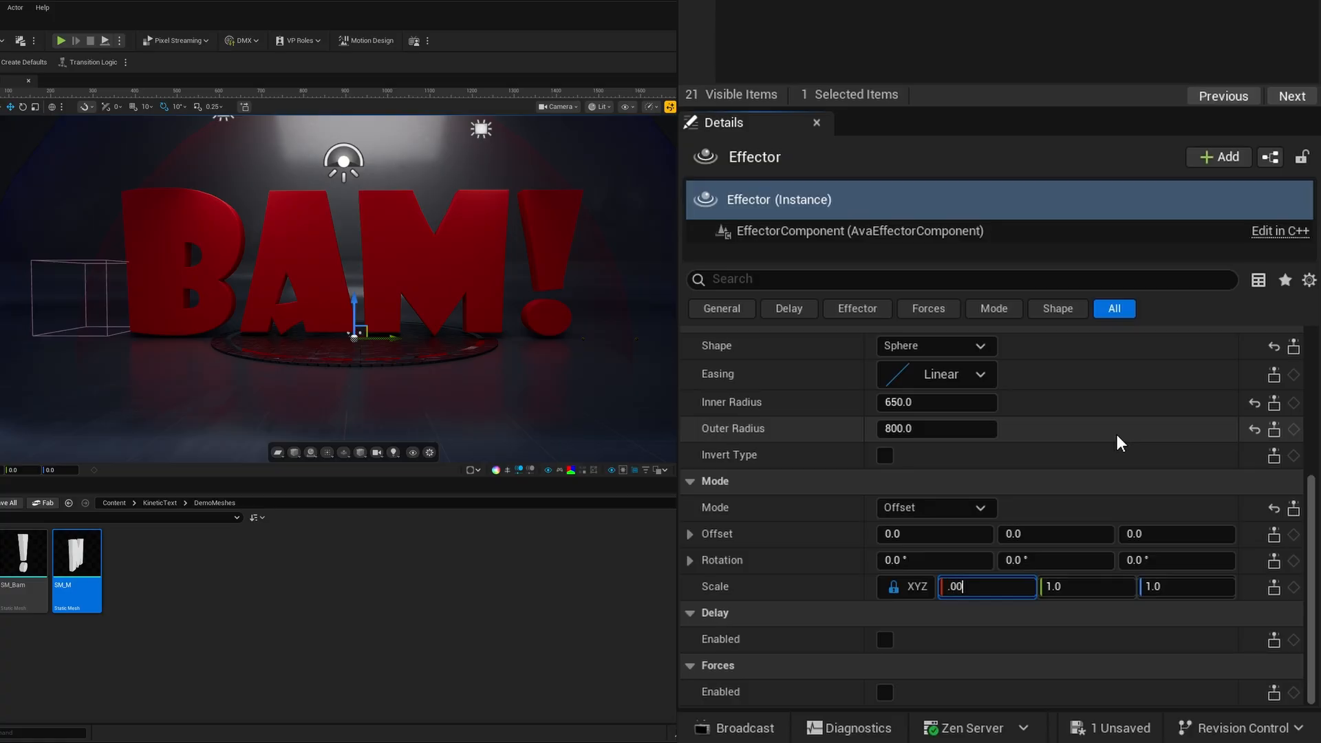
{"action": "type", "text": "1"}
{"action": "key", "text": "Return"}
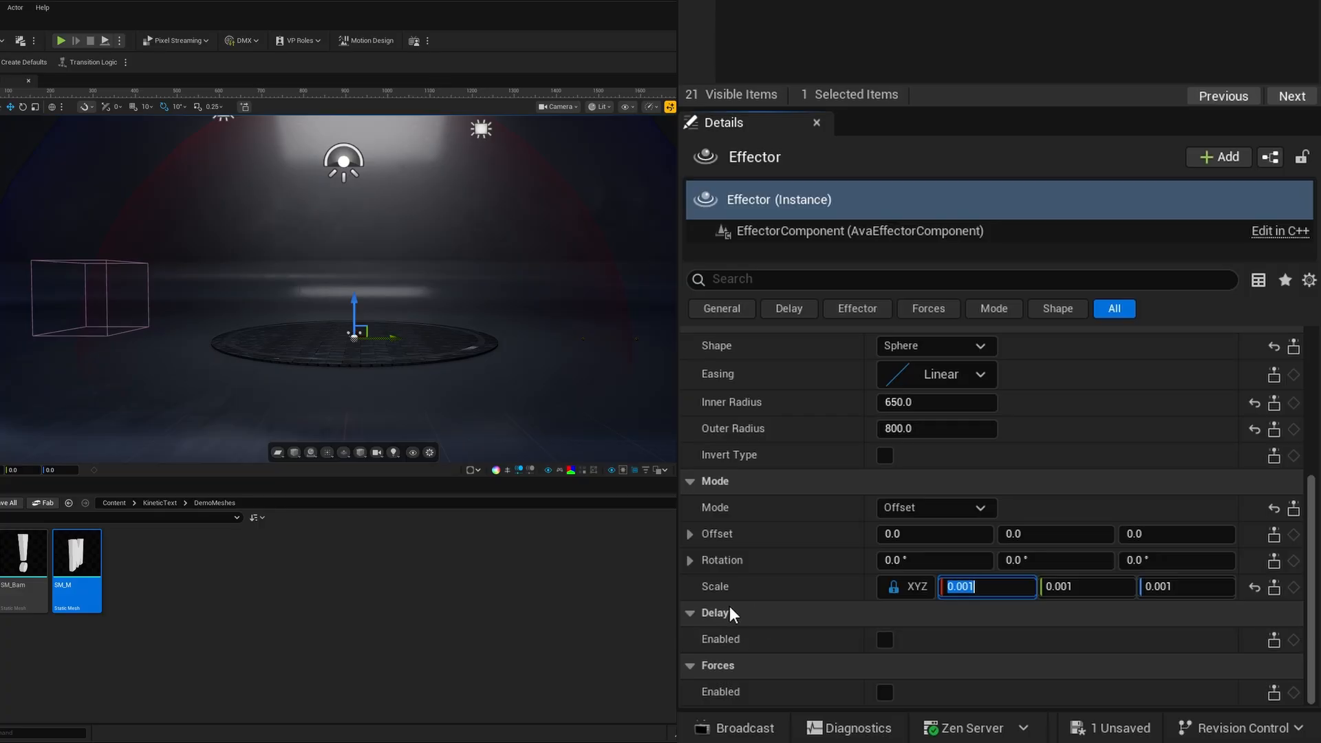
{"action": "left_click", "coordinate": [883, 641]}
{"action": "scroll", "coordinate": [834, 621], "scroll_direction": "down", "scroll_amount": 3}
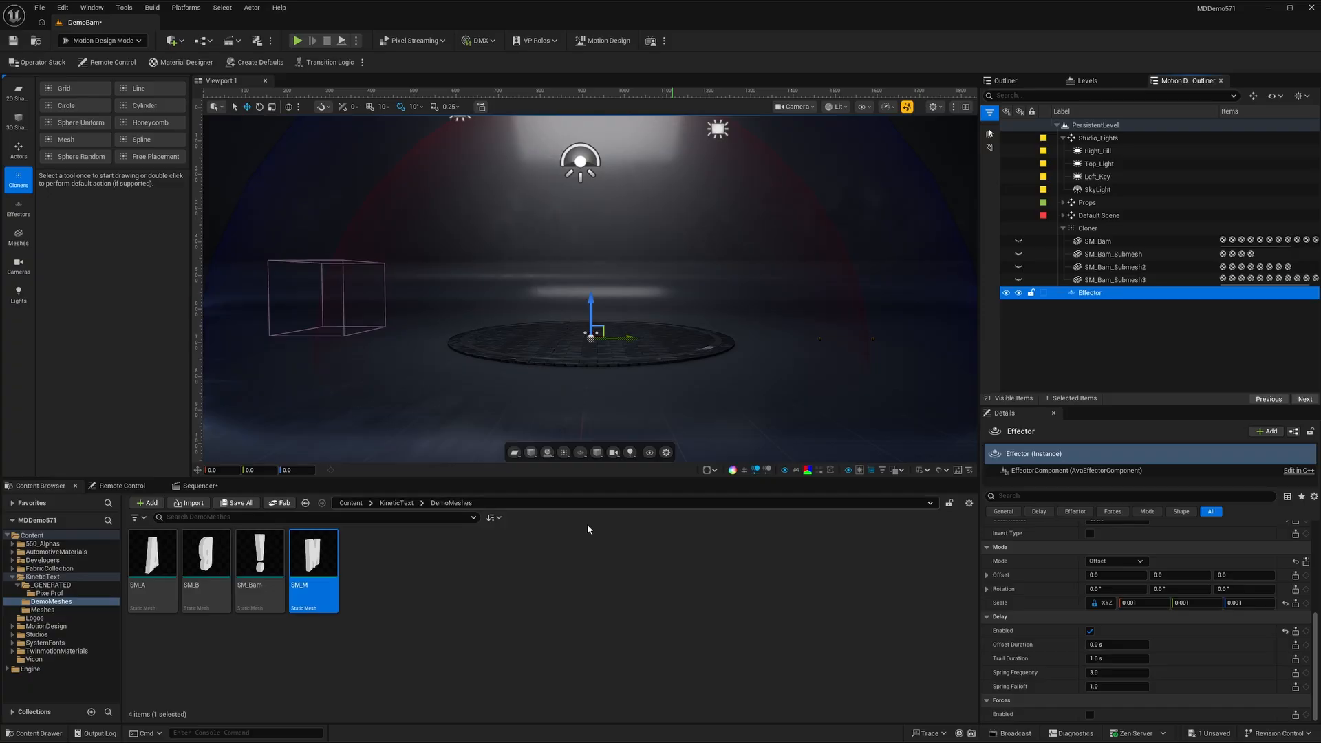
- Animate the Effector's location in Sequencer with a key at Y 0 on frame 0 and at Y 1727 on frame 51
{"action": "left_click", "coordinate": [196, 487]}
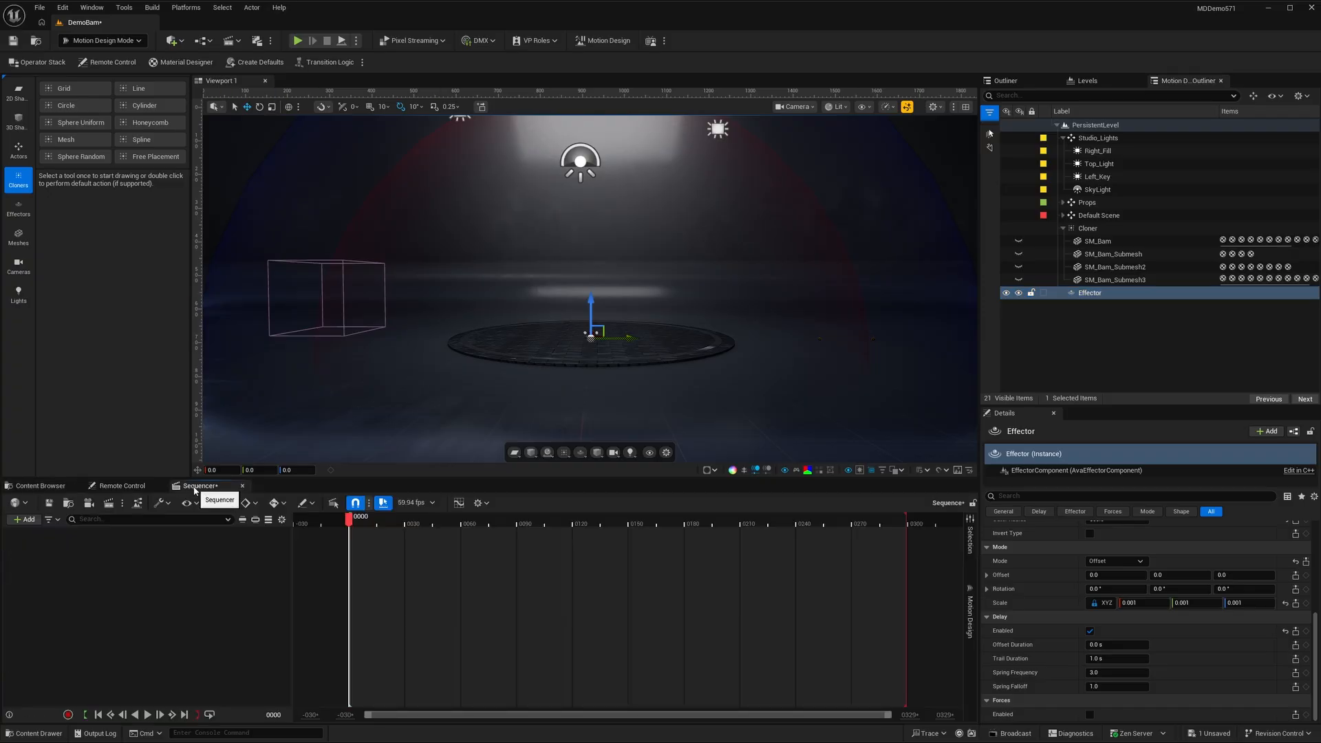
{"action": "scroll", "coordinate": [1207, 585], "scroll_direction": "up", "scroll_amount": 10}
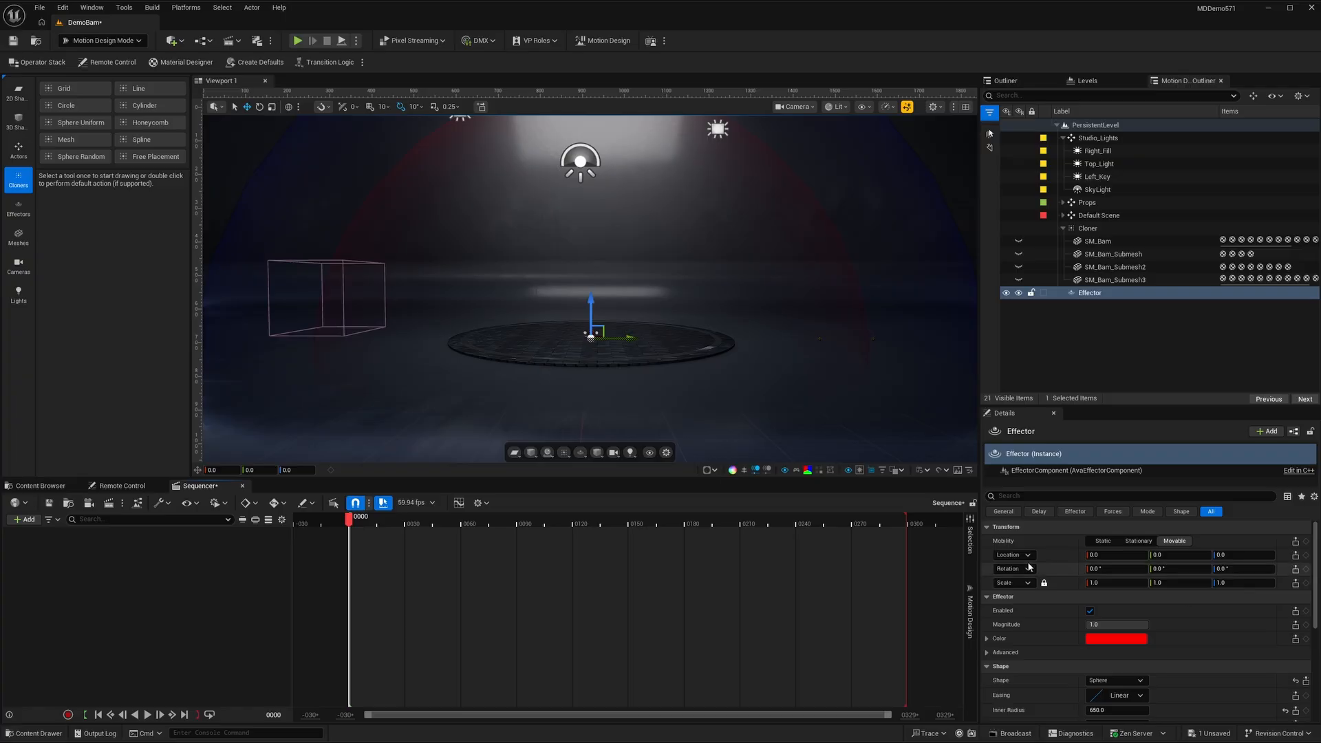
{"action": "left_click", "coordinate": [1306, 555]}
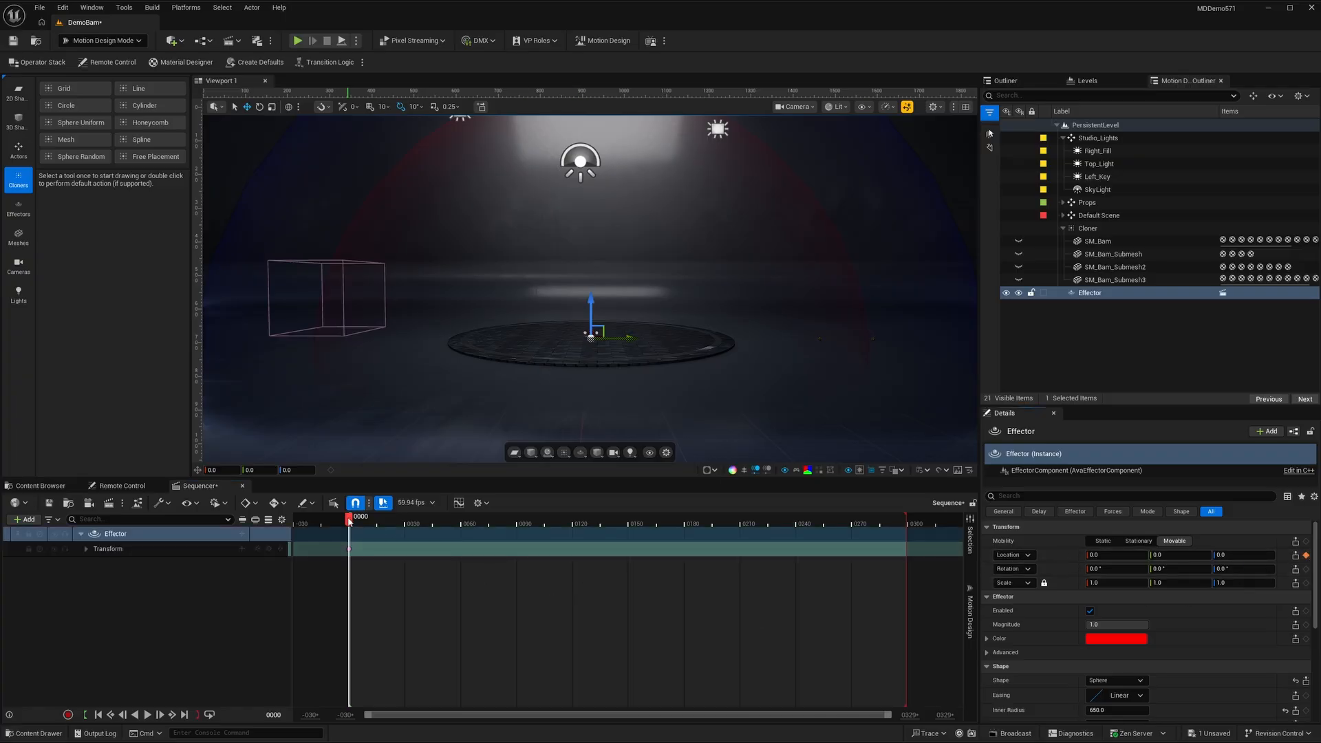
{"action": "left_click_drag", "start_coordinate": [349, 521], "coordinate": [445, 530]}
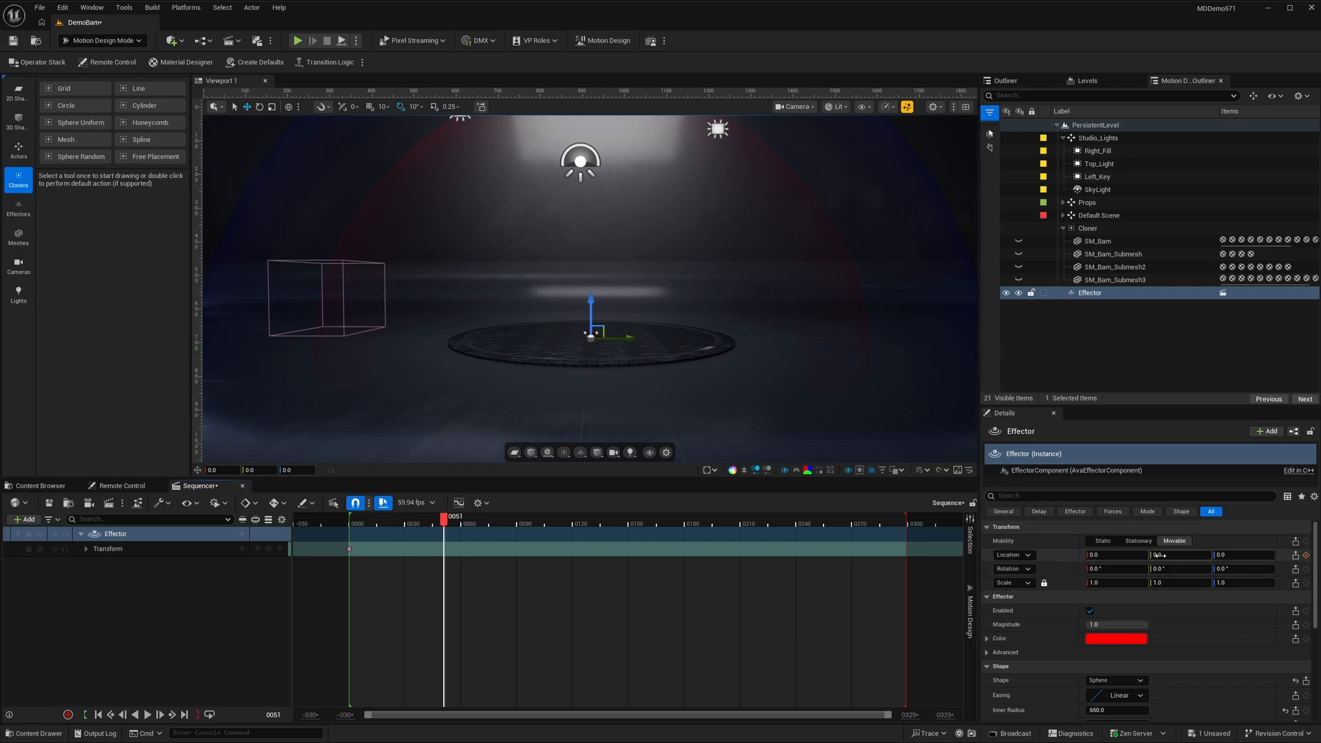
{"action": "left_click_drag", "start_coordinate": [1159, 555], "coordinate": [1310, 554]}
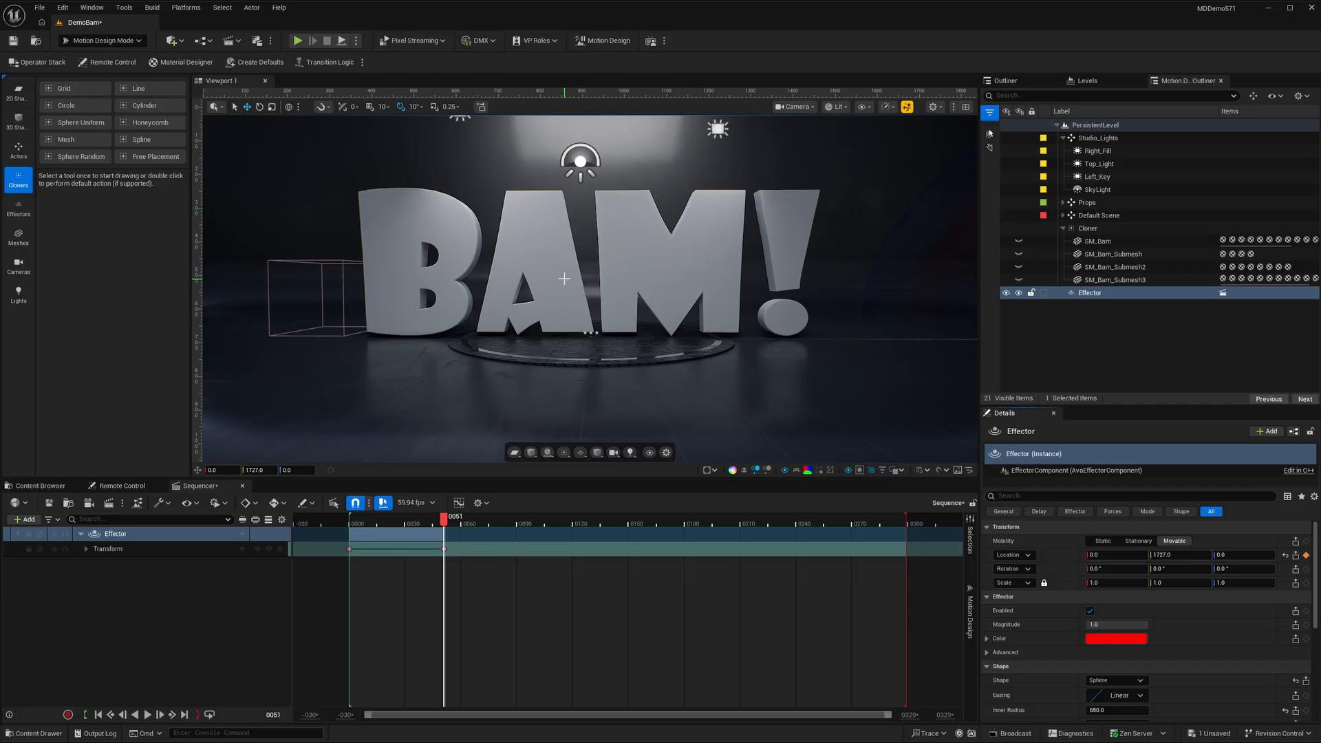
- Change the Effector's color to white (FFFFFFFF)
{"action": "left_click", "coordinate": [1111, 641]}
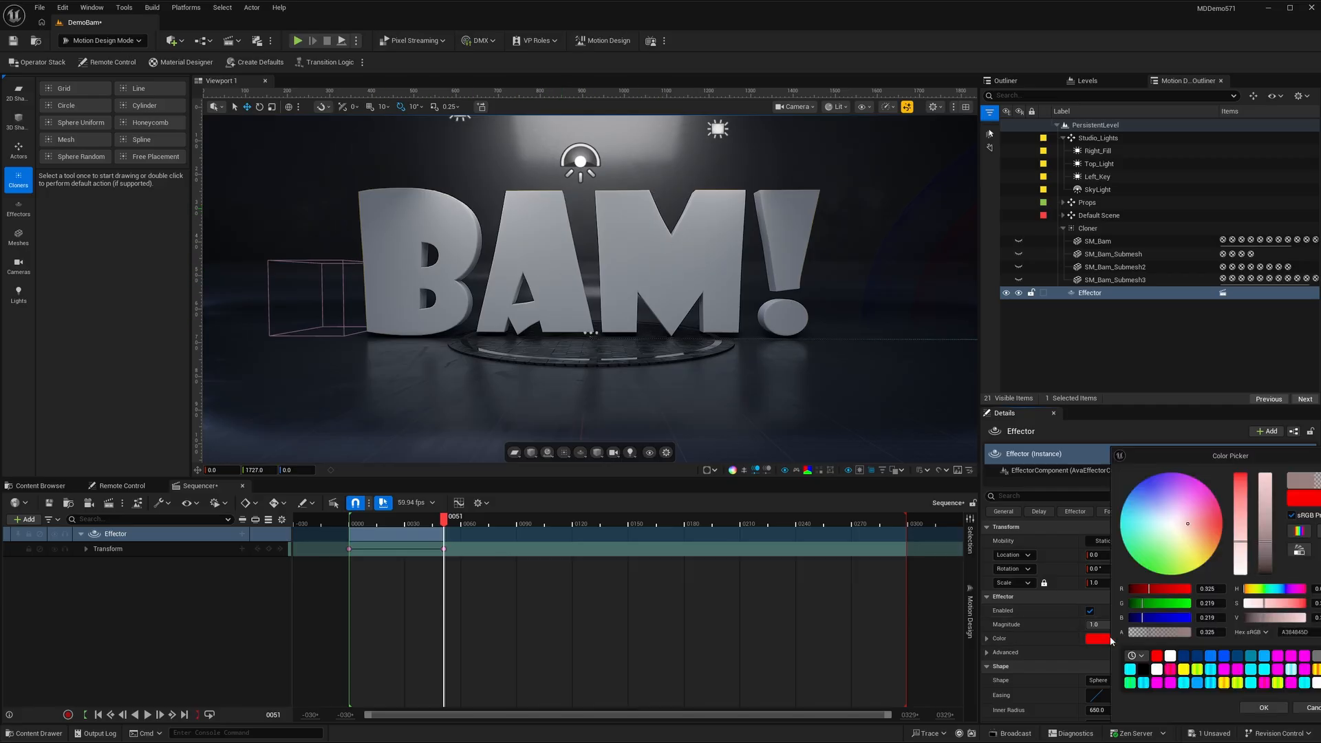
{"action": "left_click_drag", "start_coordinate": [1215, 459], "coordinate": [1135, 561]}
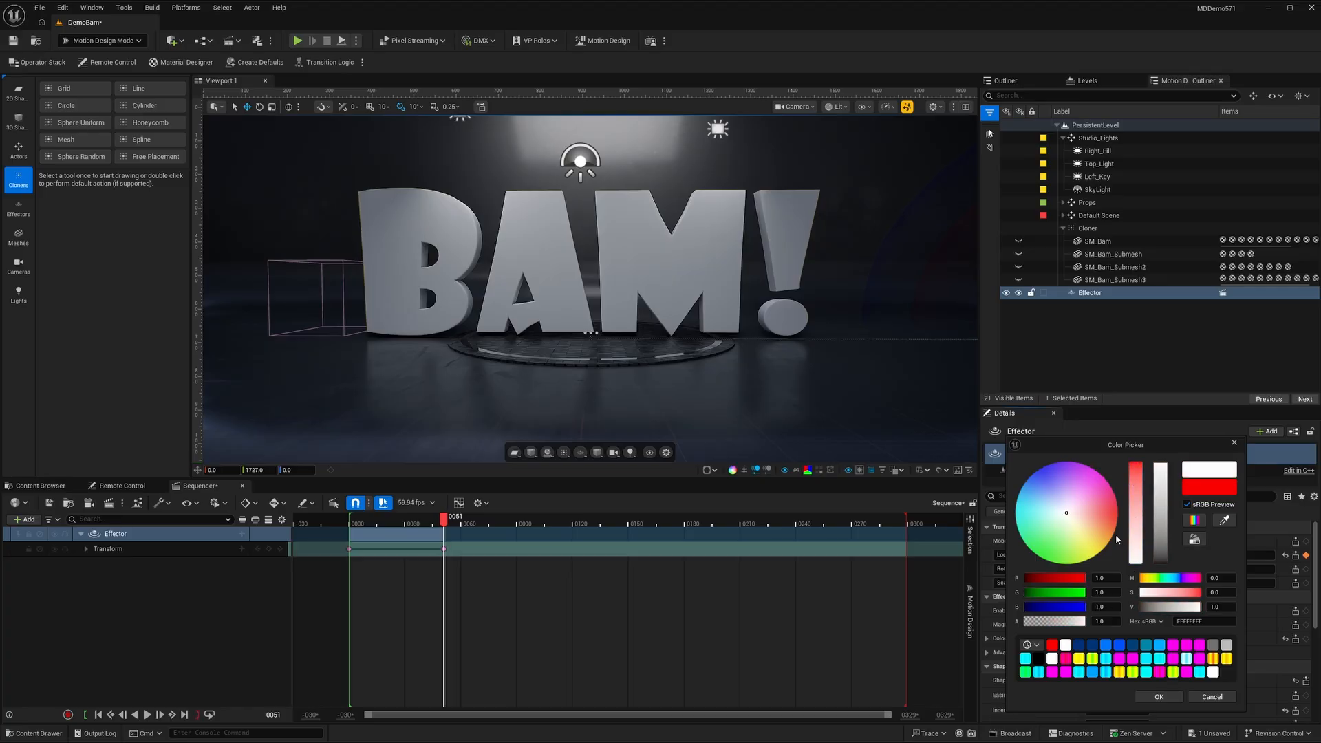
{"action": "left_click", "coordinate": [1161, 697]}
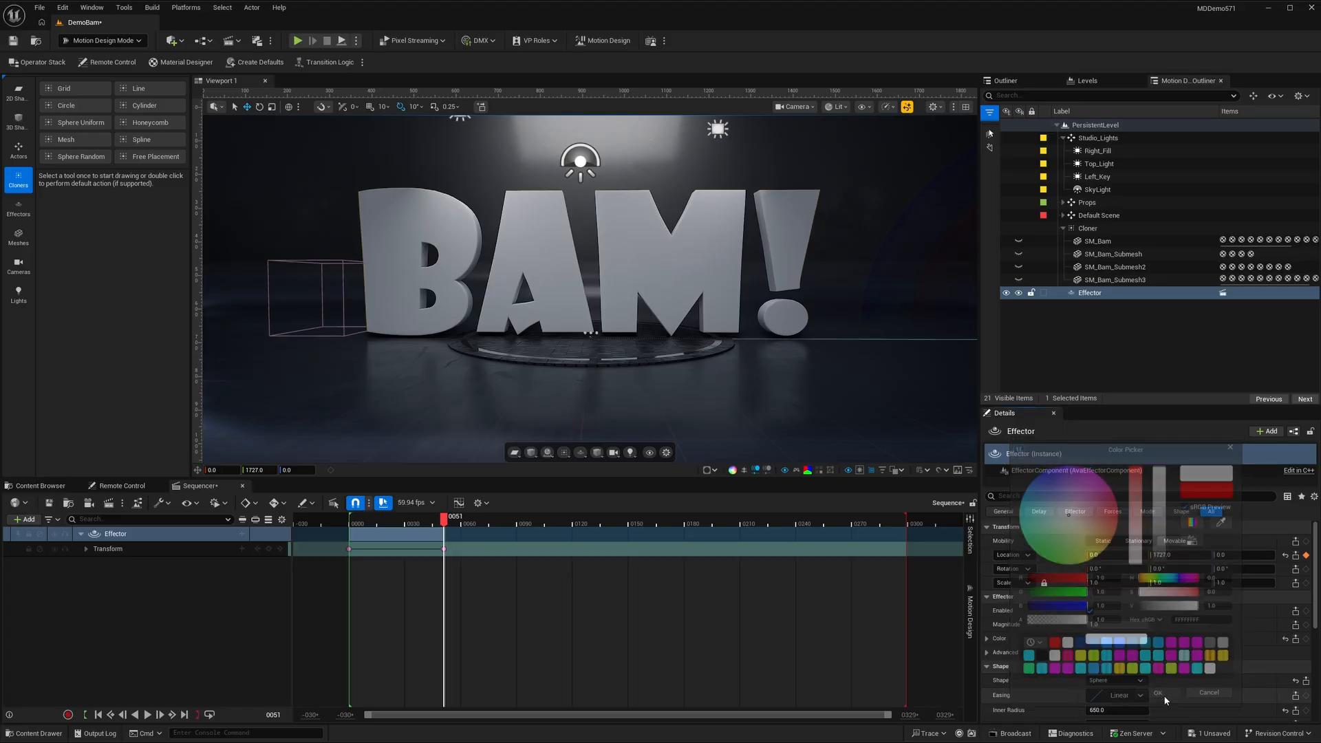
- Shorten the sequence's playback range to end at about frame 120, preview the animation and return to frame 0
{"action": "left_click", "coordinate": [97, 715]}
{"action": "mouse_move", "coordinate": [908, 524]}
{"action": "left_mouse_down"}
{"action": "mouse_move", "coordinate": [634, 524]}
{"action": "mouse_move", "coordinate": [704, 524]}
{"action": "left_mouse_up"}
{"action": "left_click", "coordinate": [150, 715]}
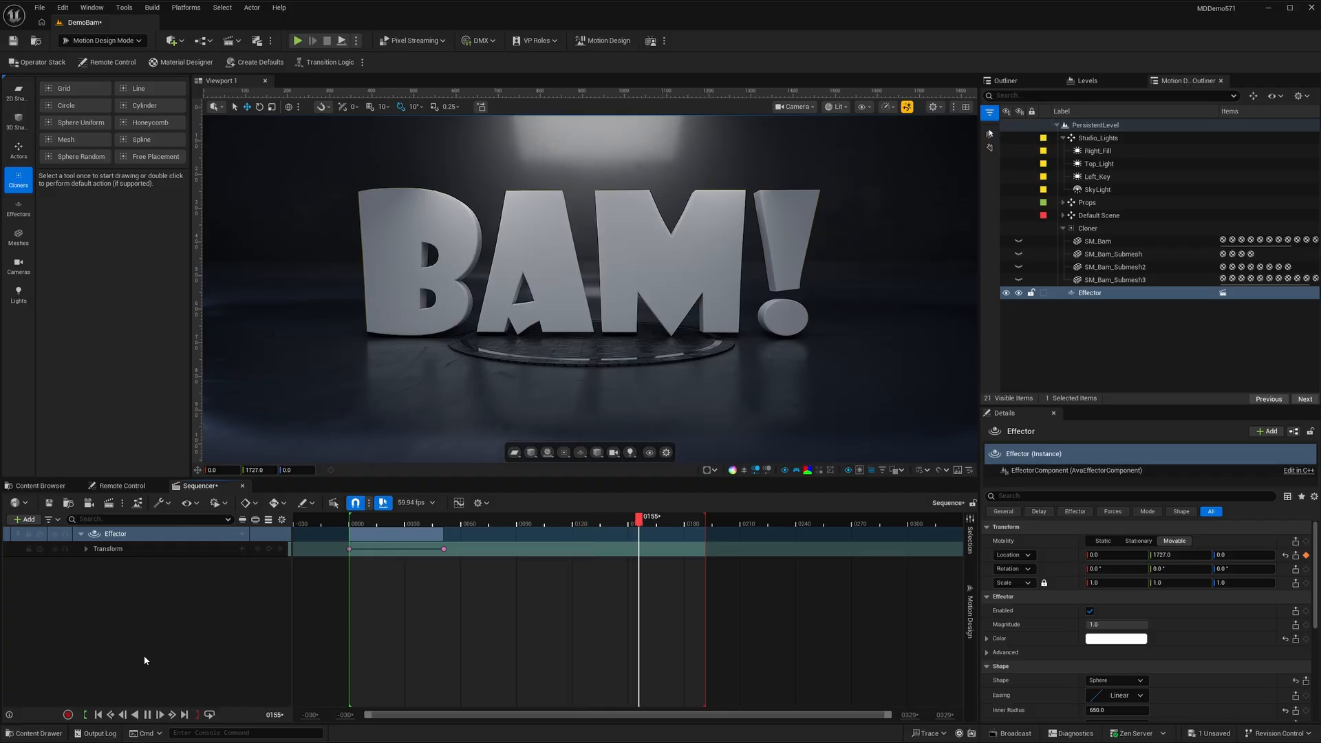
{"action": "left_click_drag", "start_coordinate": [705, 524], "coordinate": [571, 524]}
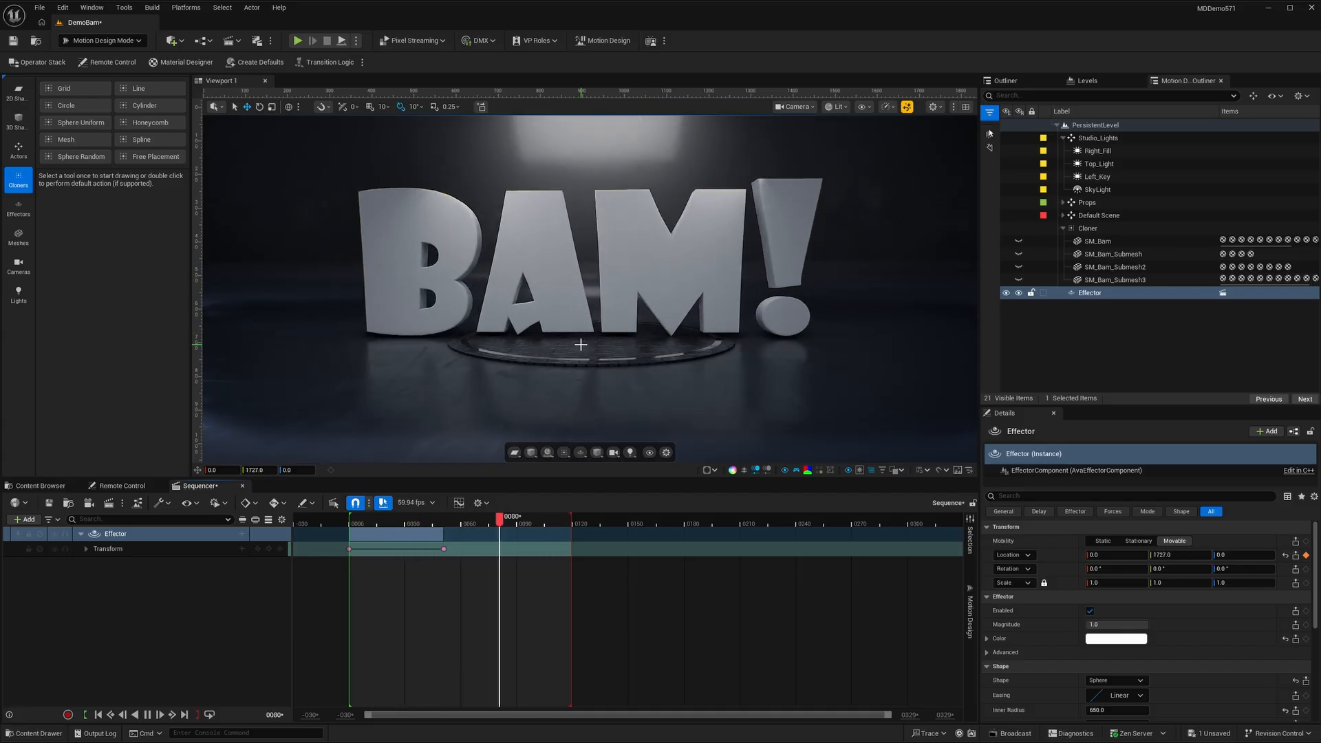
{"action": "left_click", "coordinate": [147, 715]}
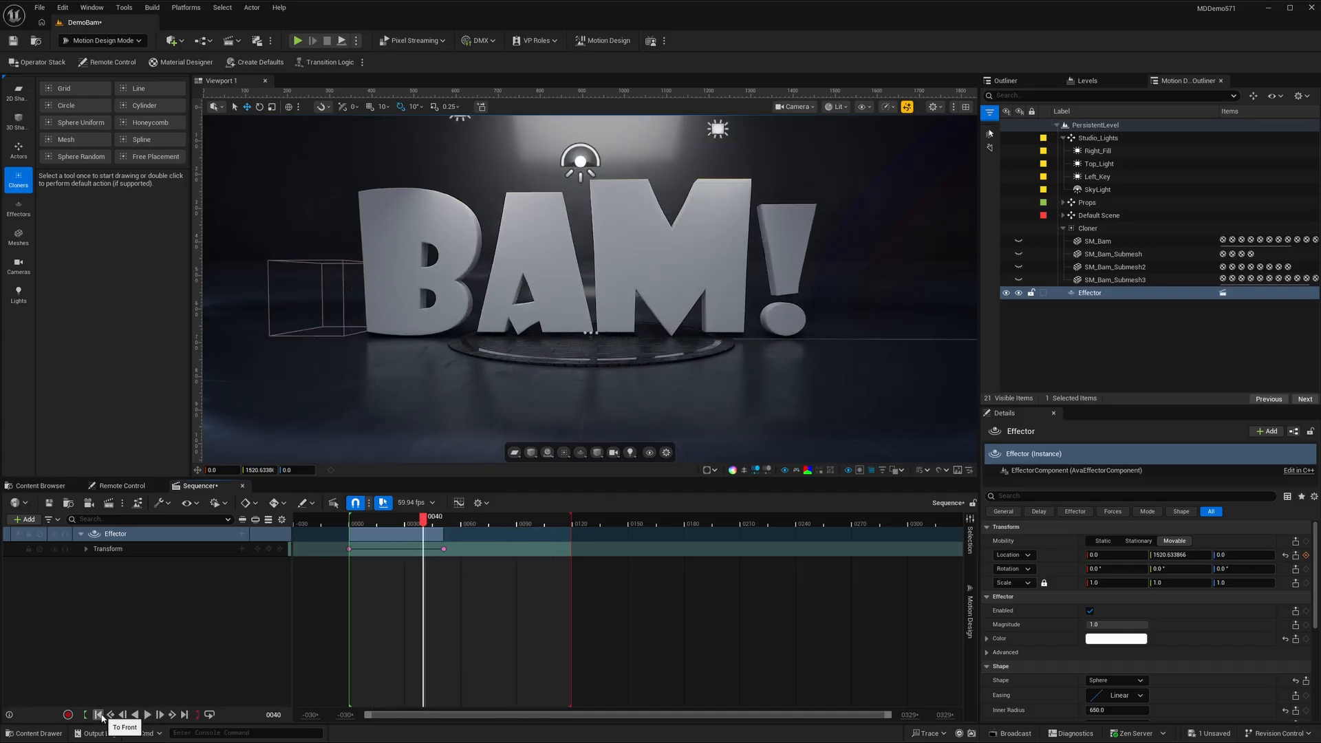
{"action": "left_click", "coordinate": [98, 715]}
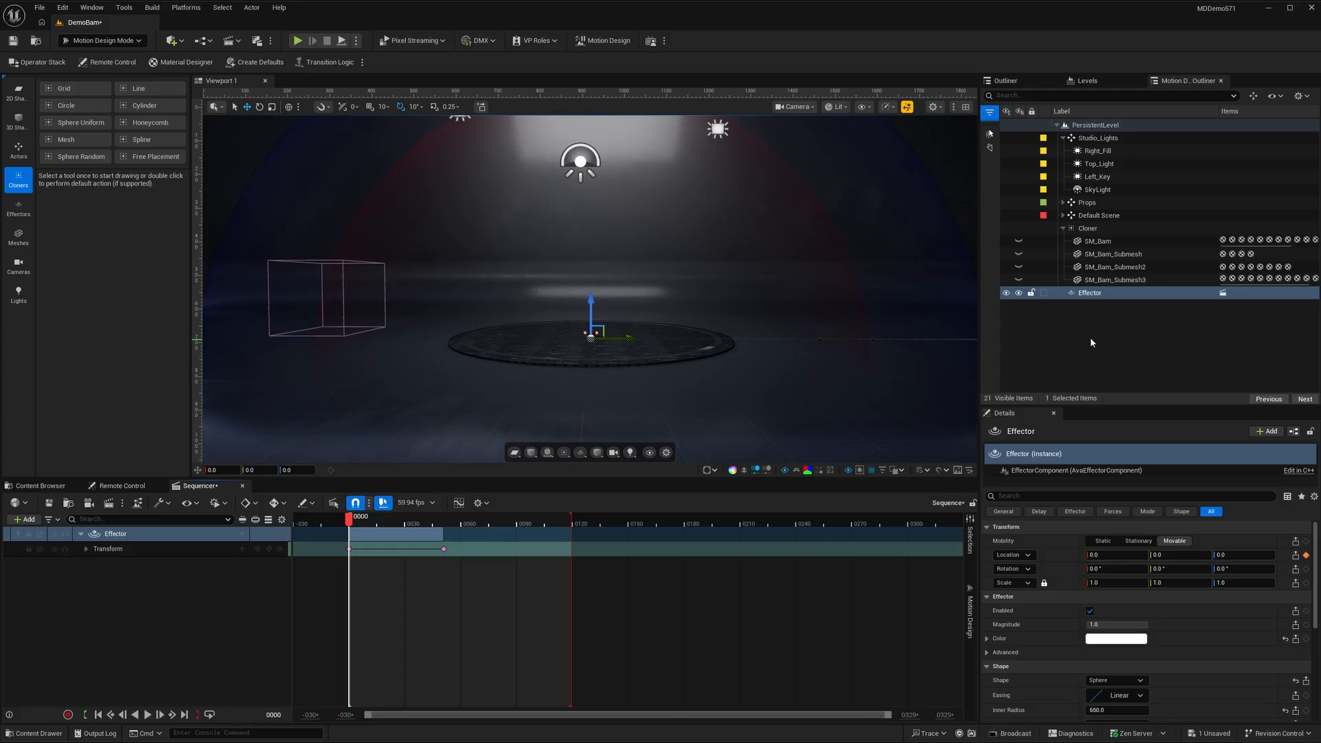
- Duplicate the Effector and assign Effector2 to the duplicated, unbound track in Sequencer
{"action": "left_click", "coordinate": [1094, 296]}
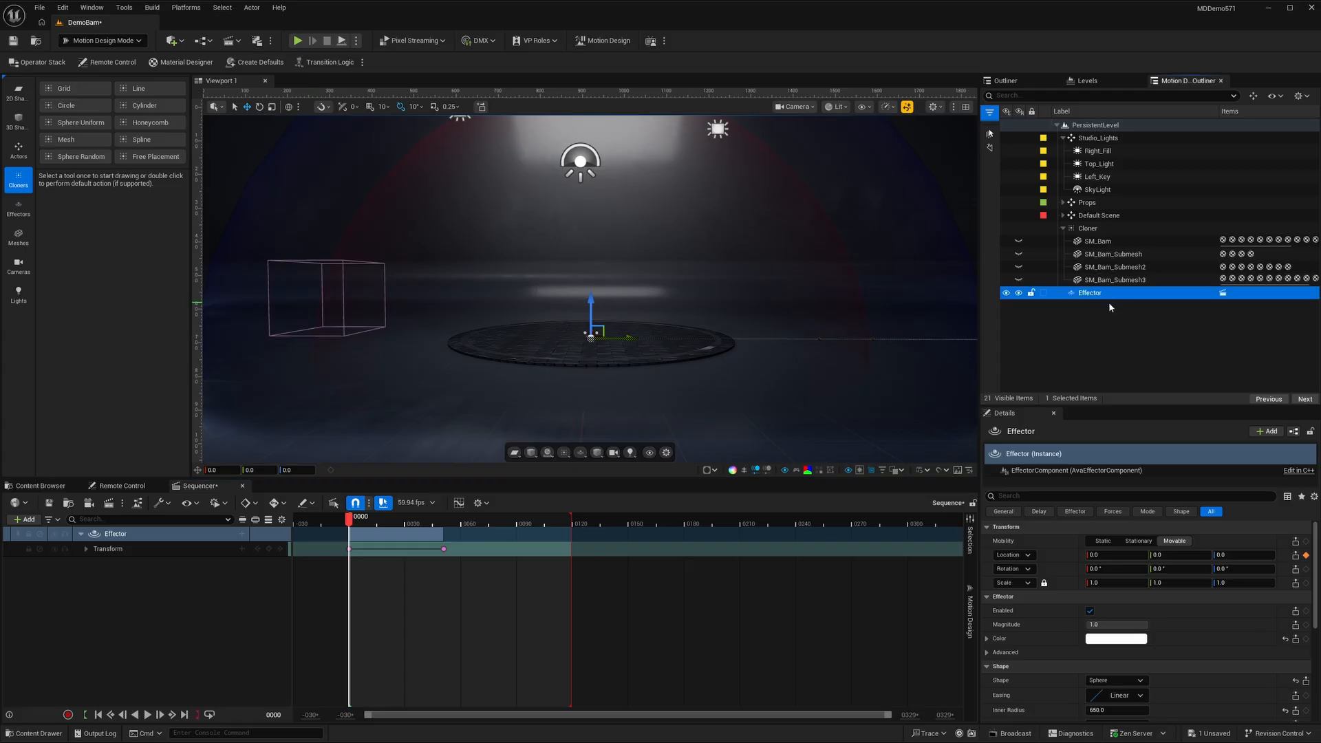
{"action": "key", "text": "ctrl+d"}
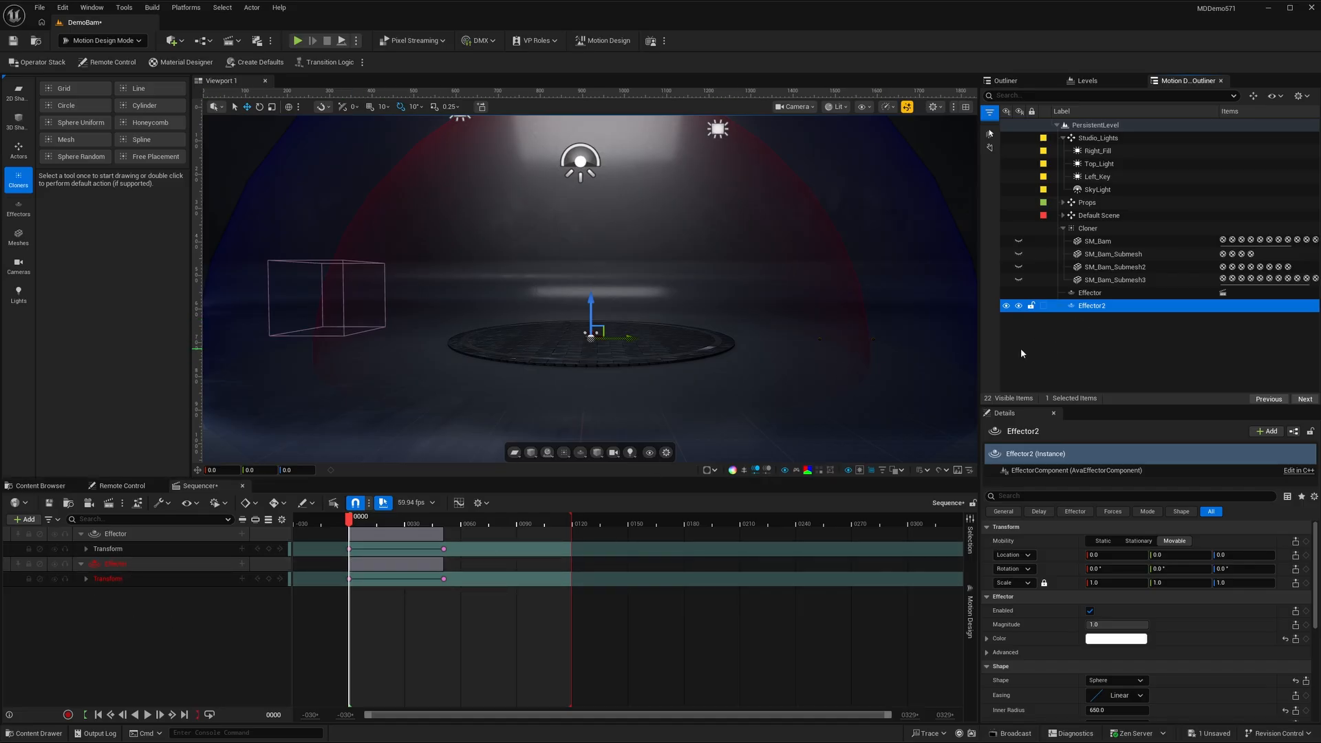
{"action": "right_click", "coordinate": [117, 565]}
{"action": "mouse_move", "coordinate": [207, 274]}
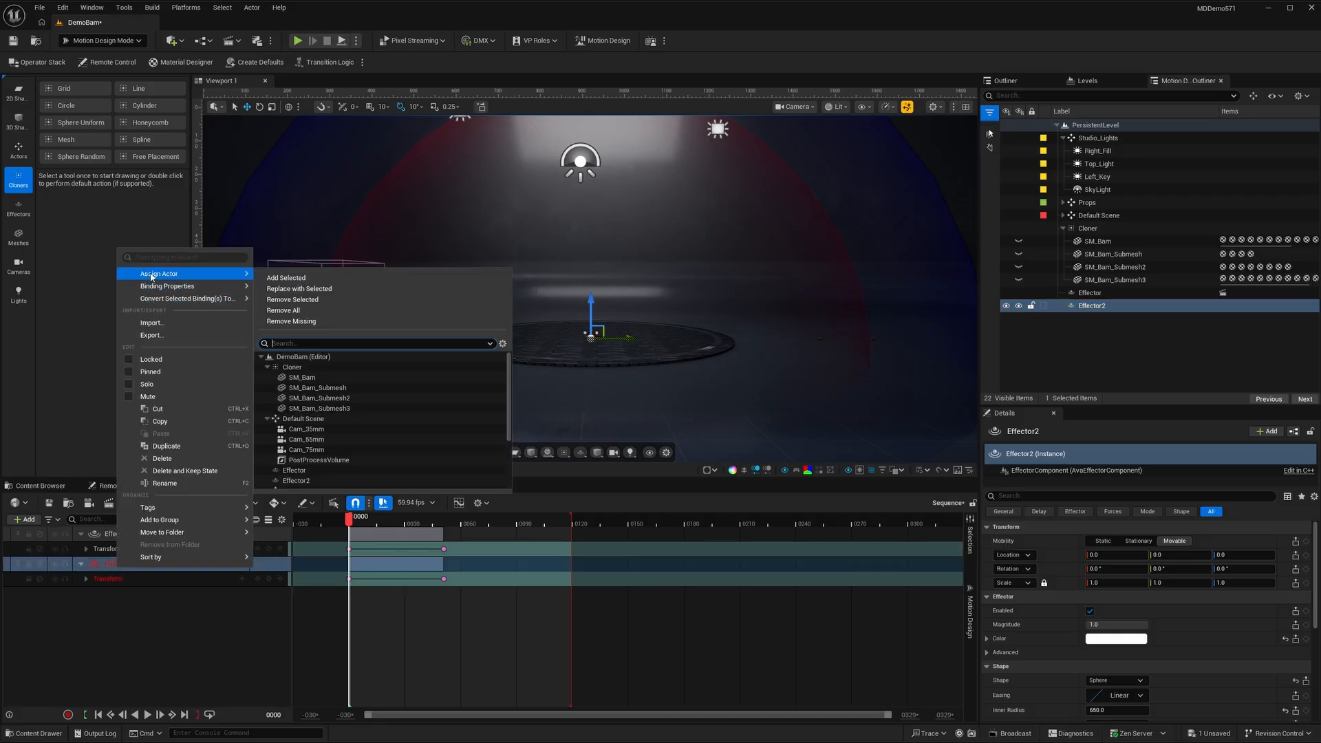
{"action": "left_click", "coordinate": [288, 278]}
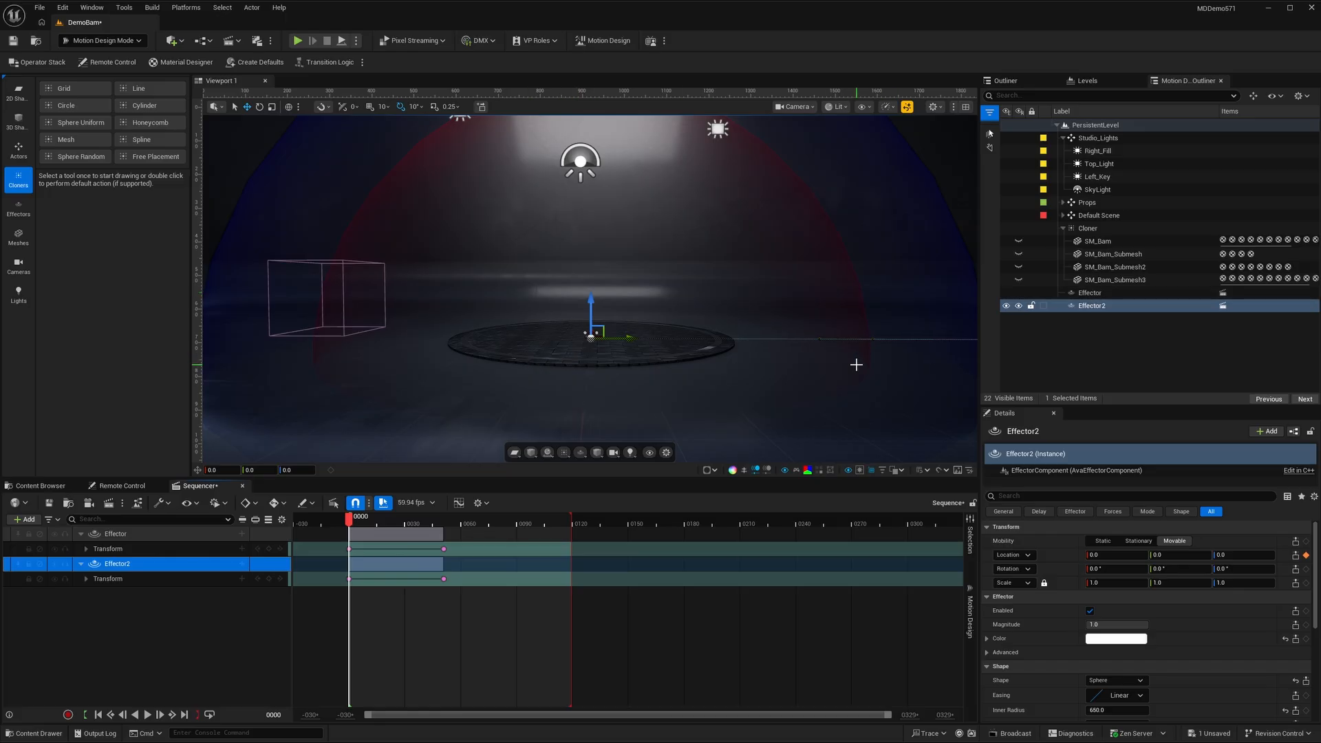
- Set the Effector's offset-mode scale to 1 on all three axes
{"action": "left_click", "coordinate": [1112, 292]}
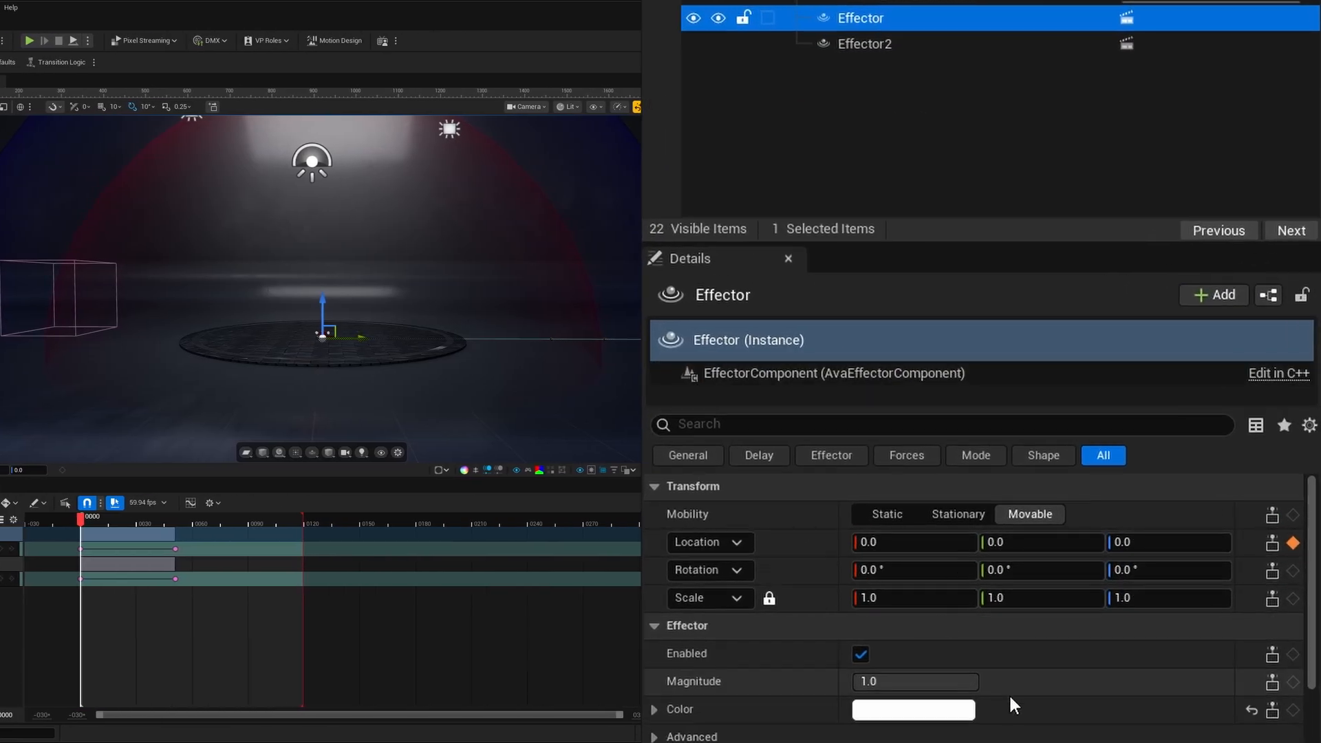
{"action": "scroll", "coordinate": [988, 607], "scroll_direction": "down", "scroll_amount": 5}
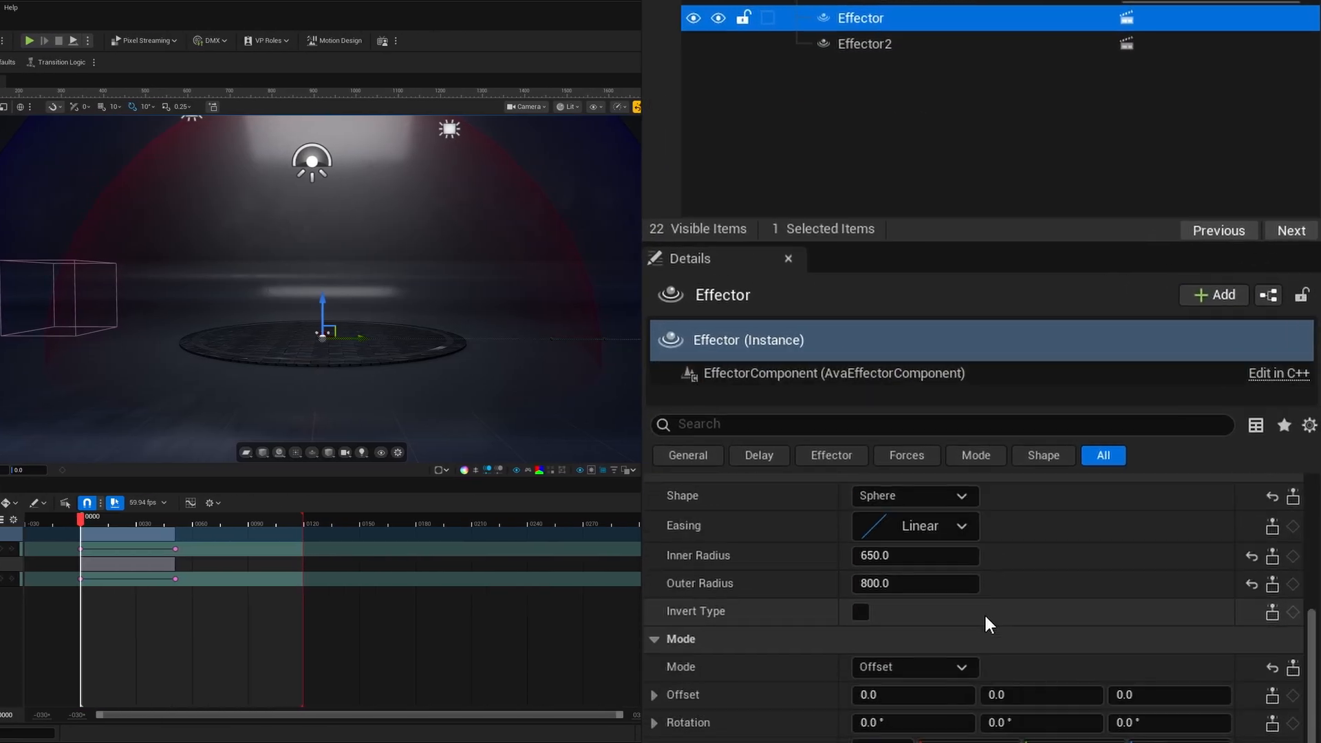
{"action": "scroll", "coordinate": [986, 617], "scroll_direction": "down", "scroll_amount": 3}
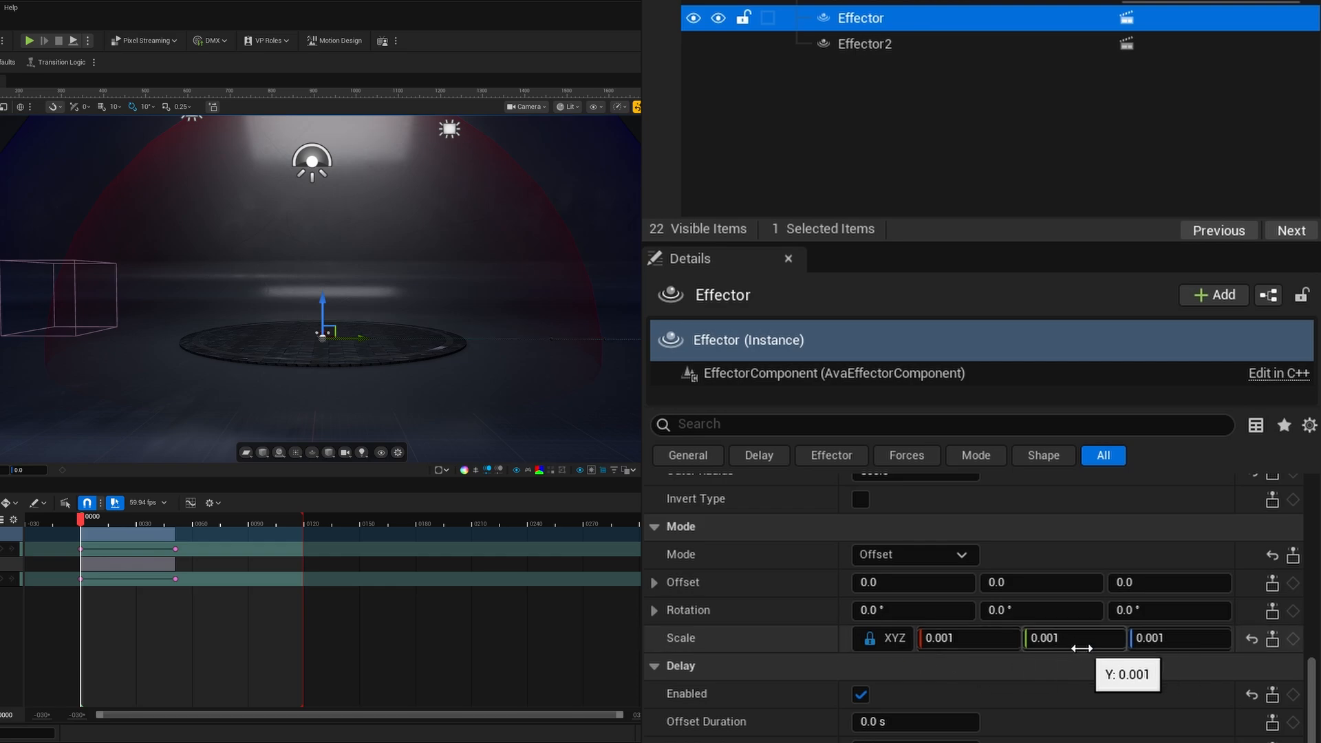
{"action": "left_click", "coordinate": [966, 638]}
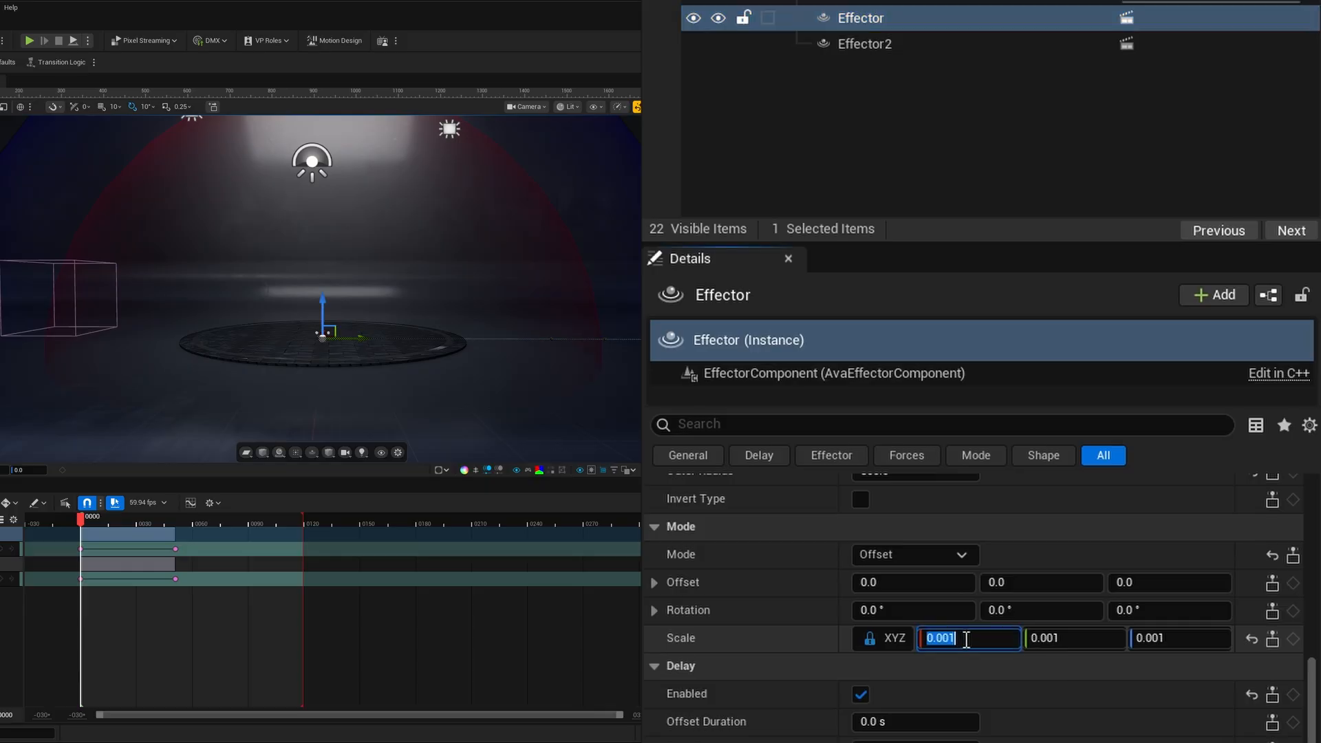
{"action": "type", "text": "1"}
{"action": "key", "text": "Return"}
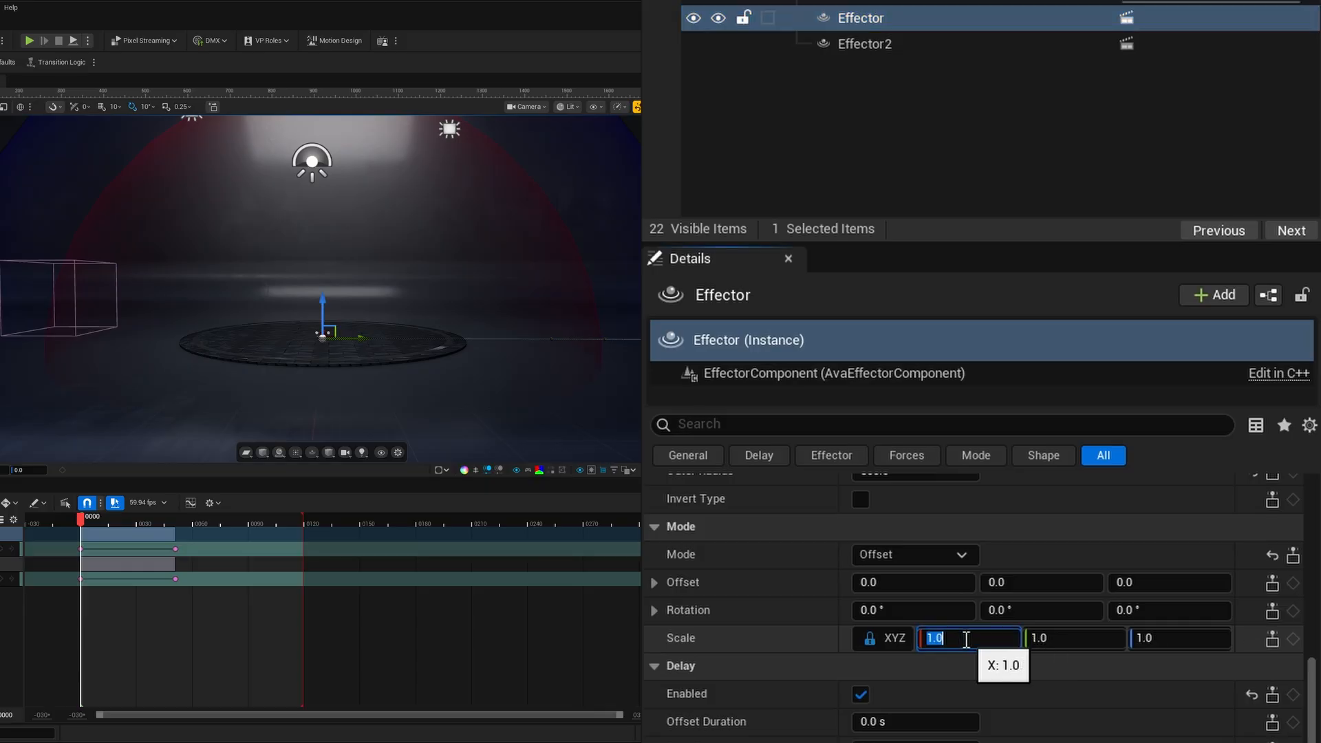
- Set Effector2's offset-mode scale to 1 on all three axes
{"action": "left_click", "coordinate": [856, 46]}
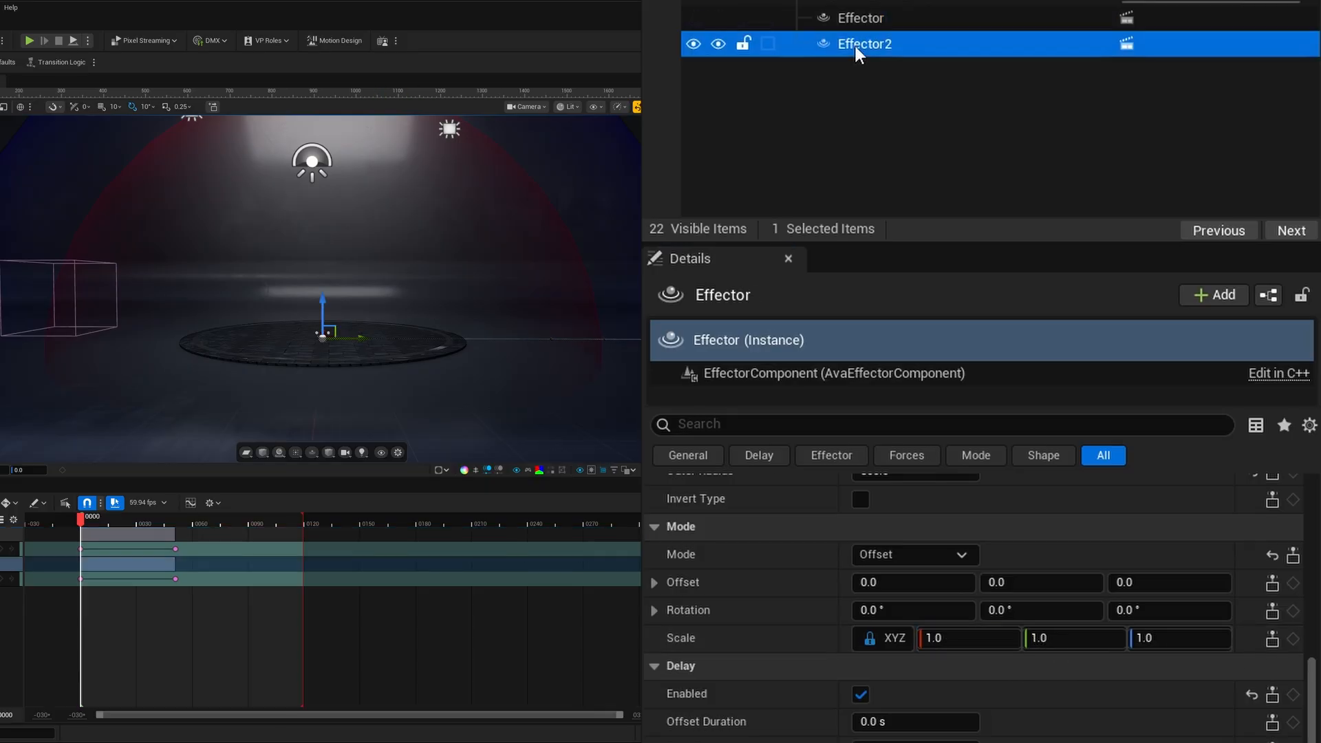
{"action": "left_click", "coordinate": [962, 640]}
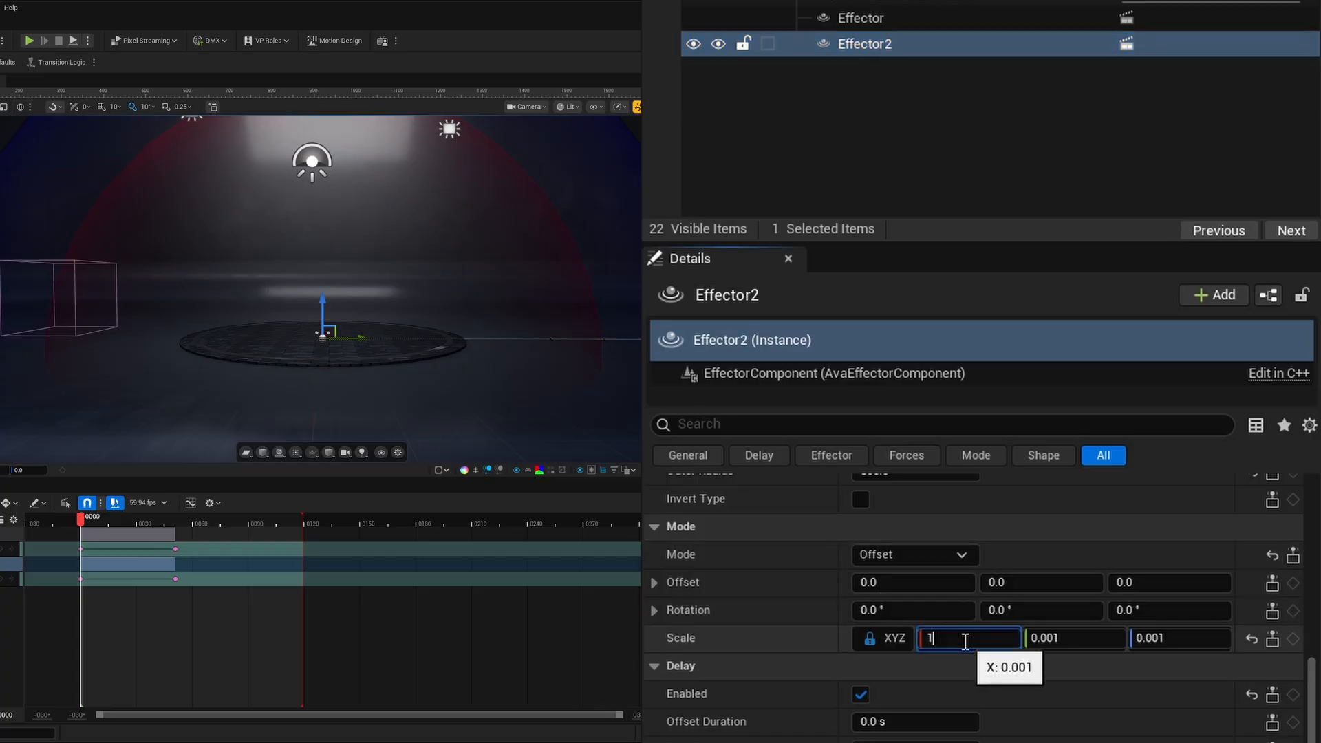
{"action": "key", "text": "Return"}
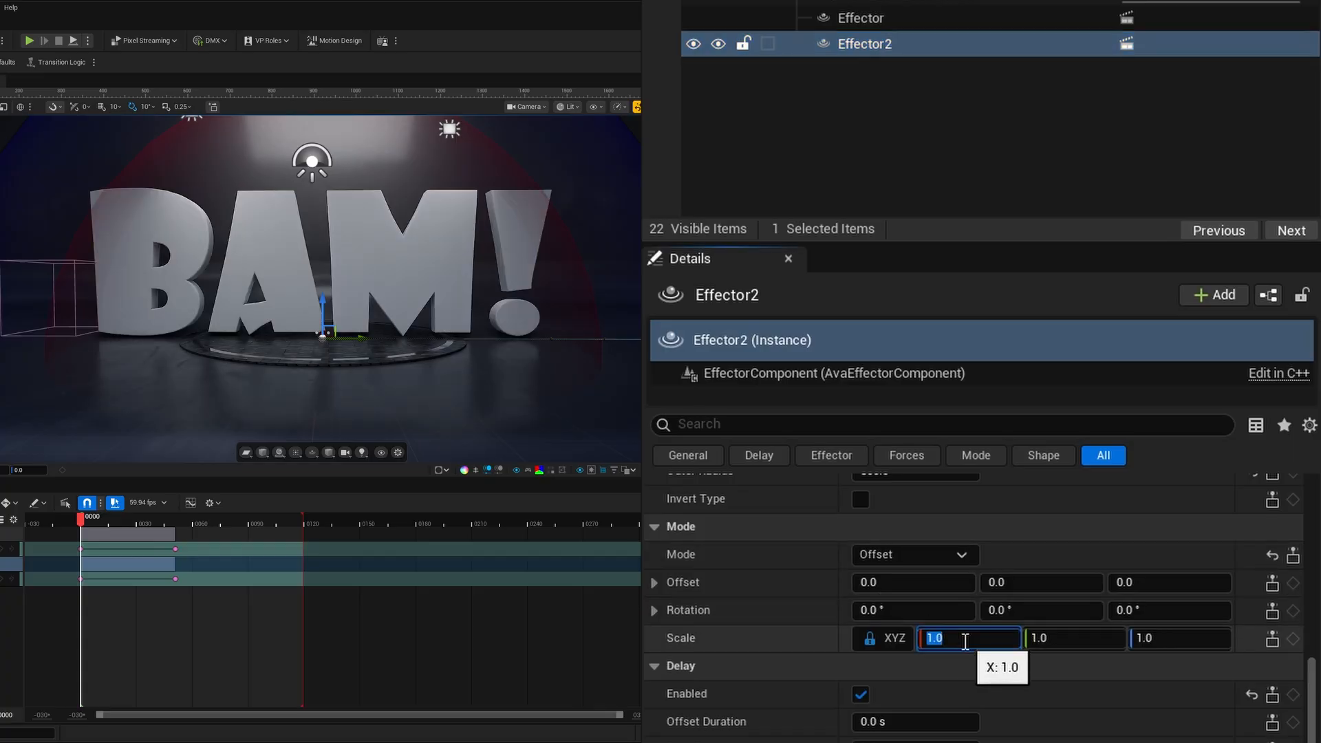
- Switch the Effector's mode scale from locked XYZ to Free and set its Z scale to 3
{"action": "left_click", "coordinate": [871, 19]}
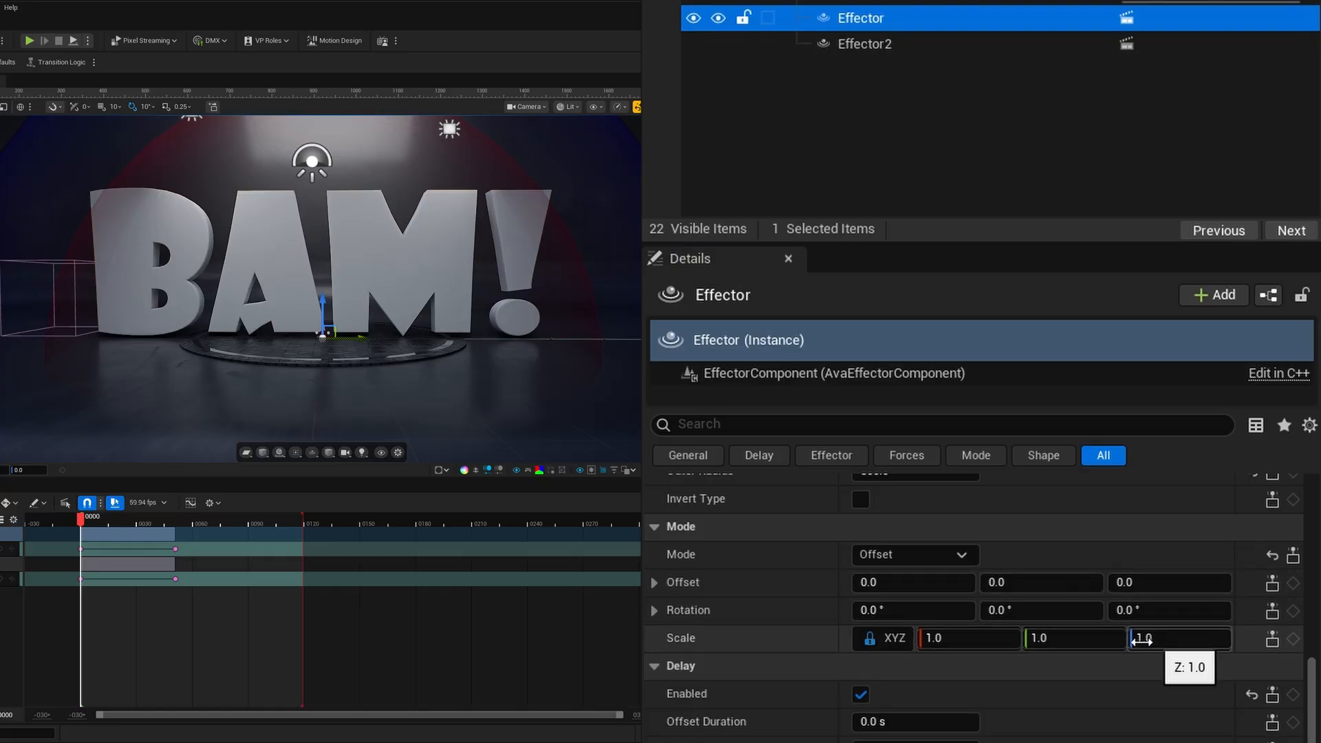
{"action": "left_click", "coordinate": [882, 638]}
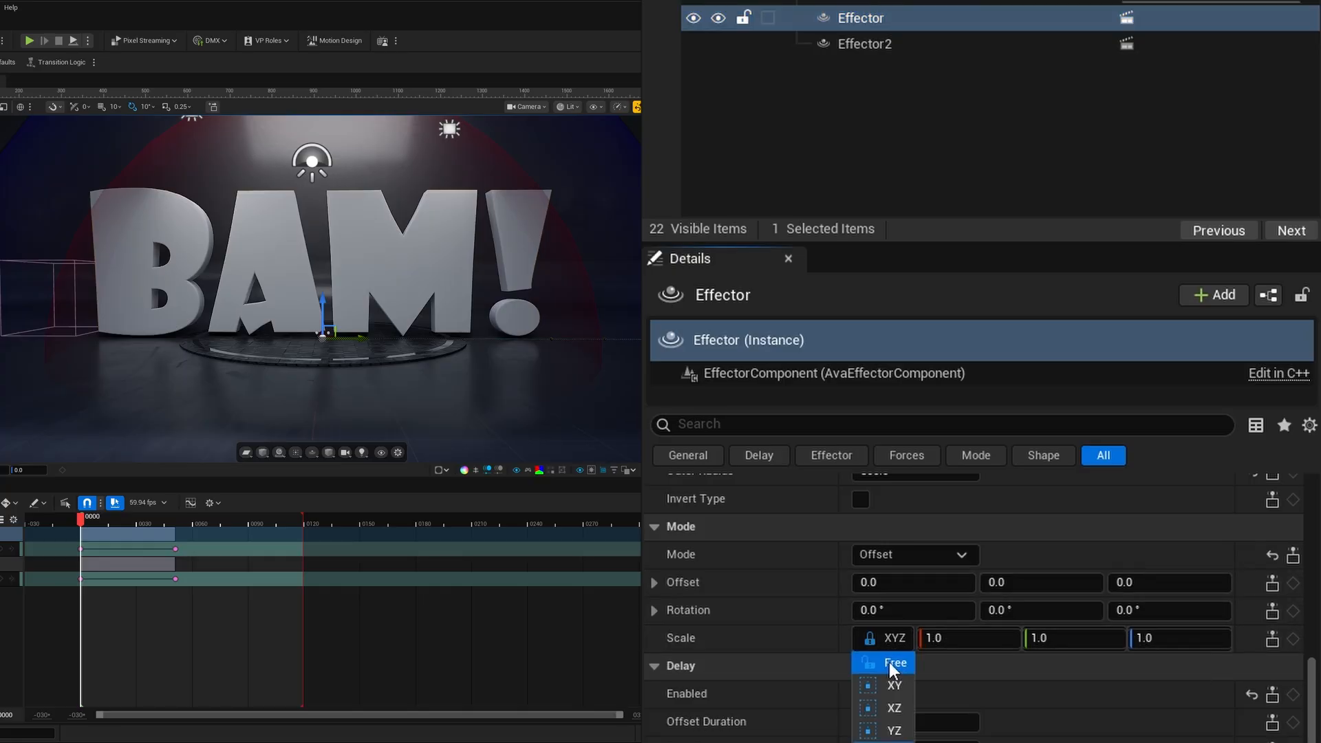
{"action": "left_click", "coordinate": [889, 662]}
{"action": "left_click", "coordinate": [1169, 640]}
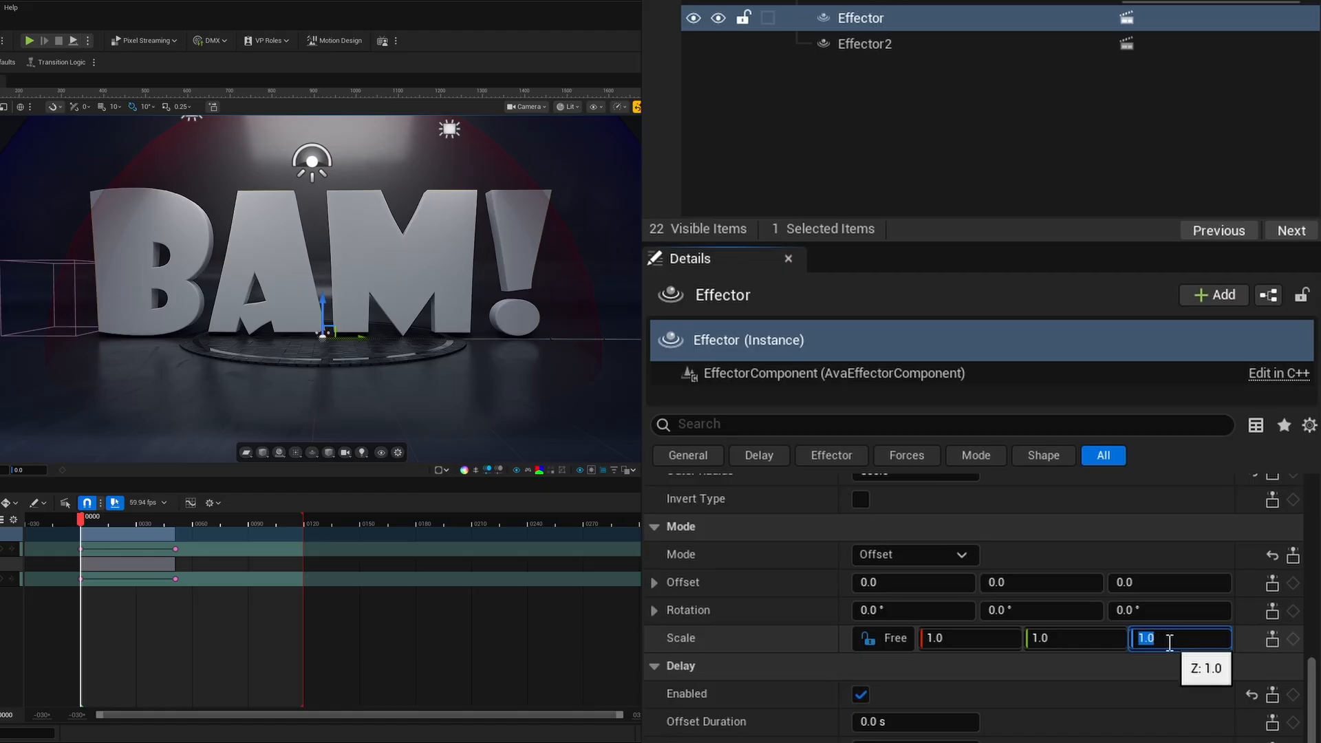
{"action": "type", "text": "3"}
{"action": "key", "text": "Return"}
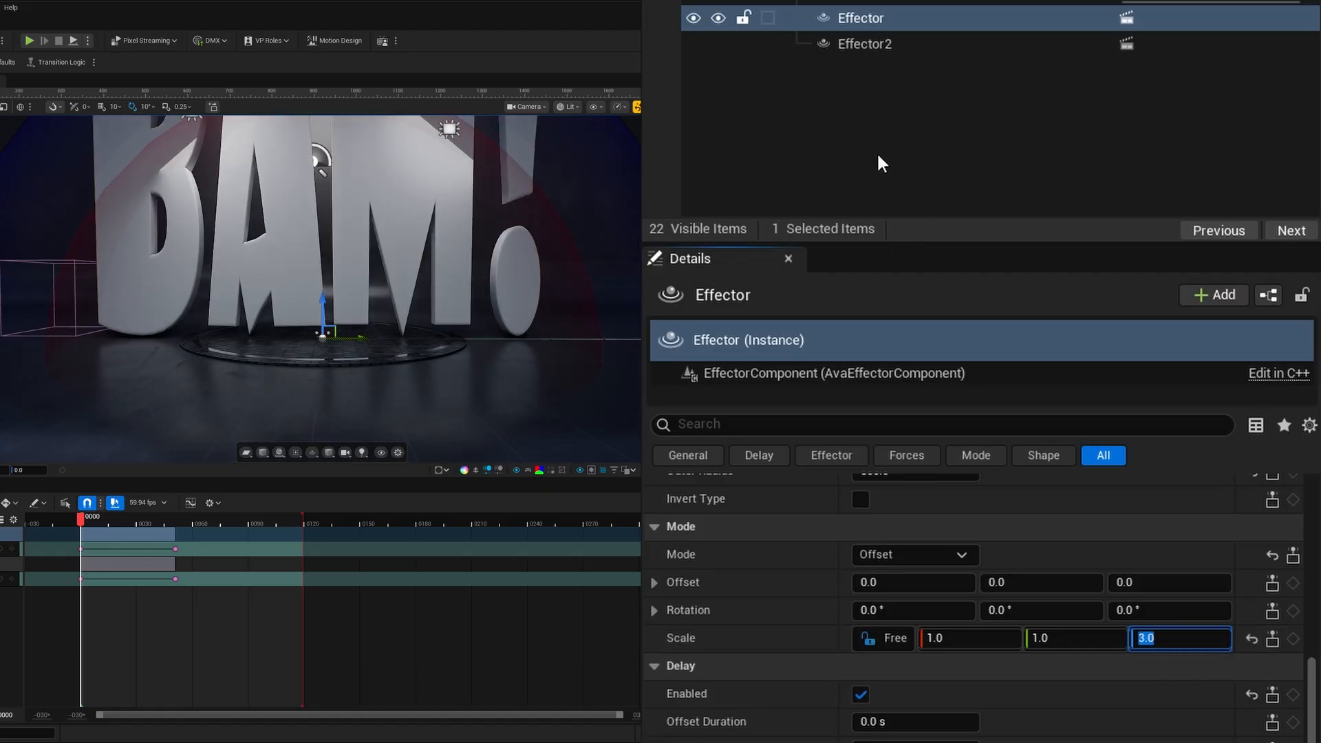
- Set Effector2's Z offset to 700 in its Offset mode settings
{"action": "left_click", "coordinate": [880, 44]}
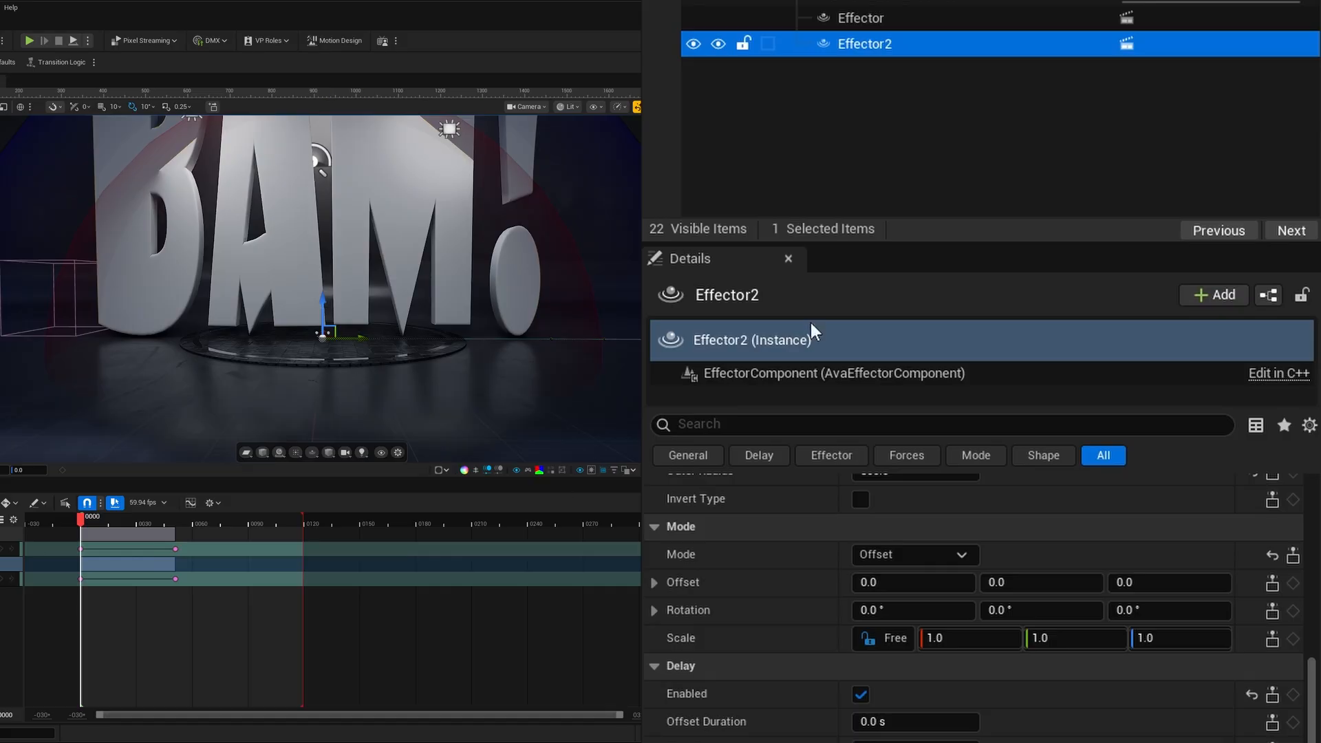
{"action": "left_click_drag", "start_coordinate": [1121, 582], "coordinate": [1225, 582]}
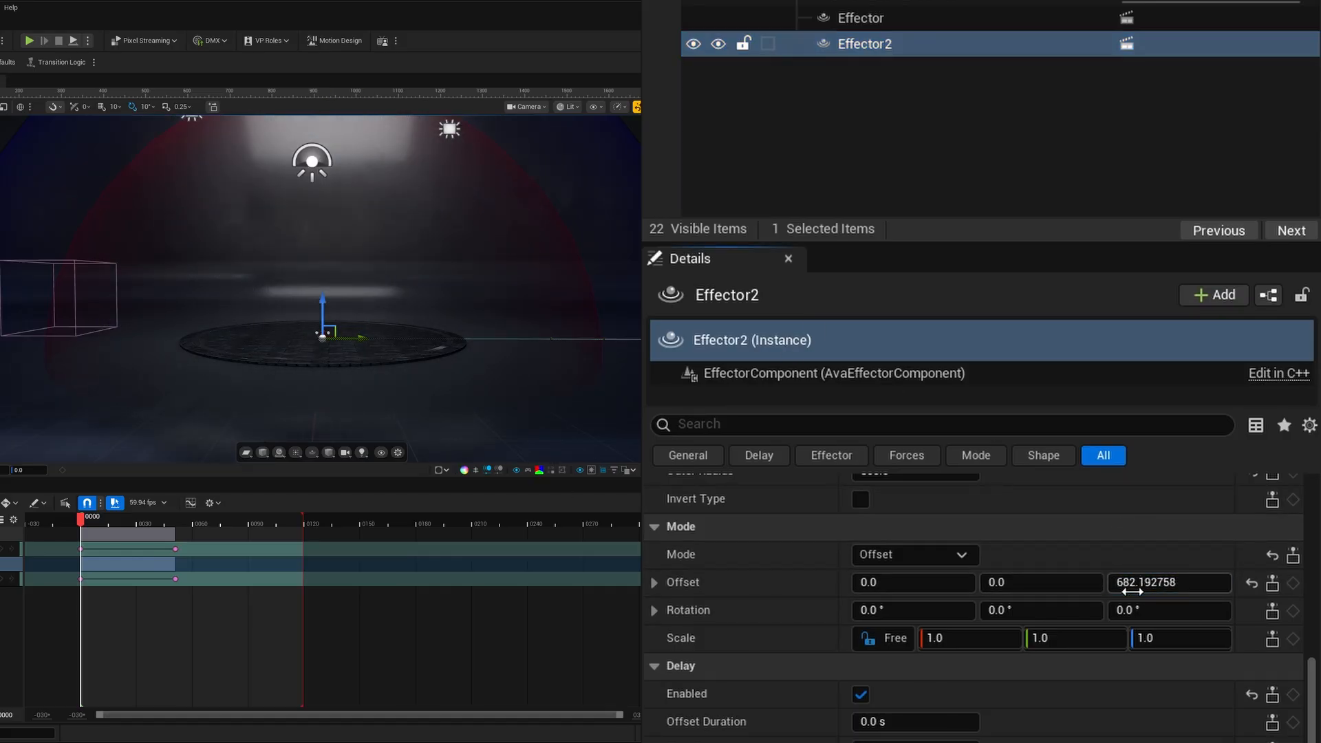
{"action": "left_click", "coordinate": [1155, 584]}
{"action": "type", "text": "700.0"}
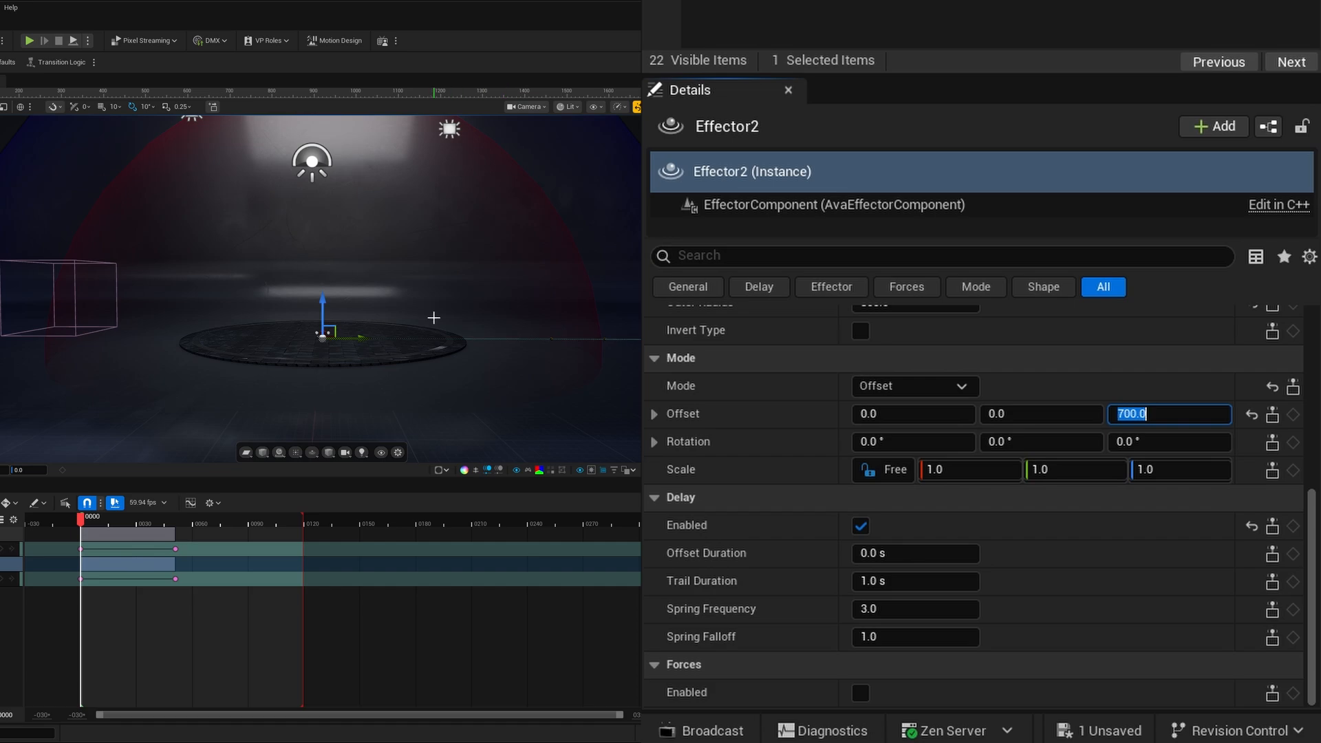
- Disable Effector2's delay and play the sequence to preview the combined effector animation
{"action": "left_click", "coordinate": [860, 526]}
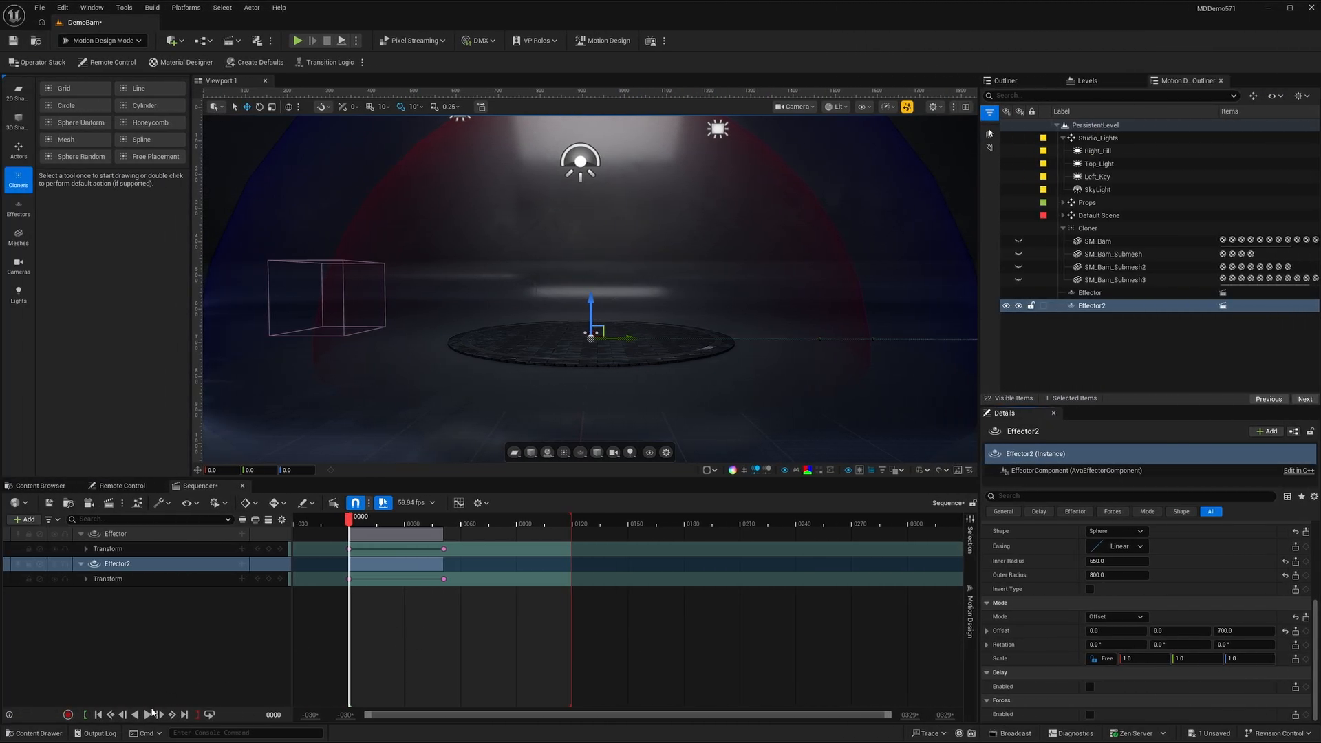
{"action": "left_click", "coordinate": [153, 714]}
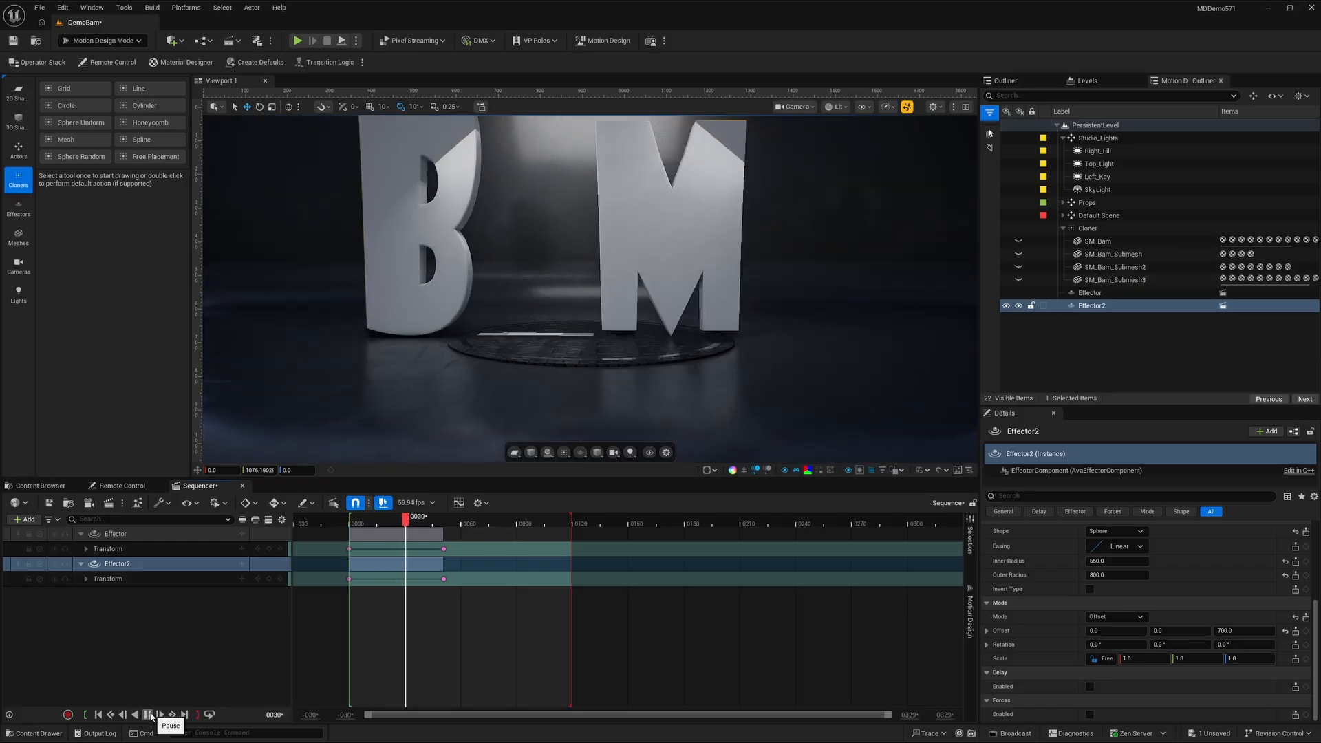